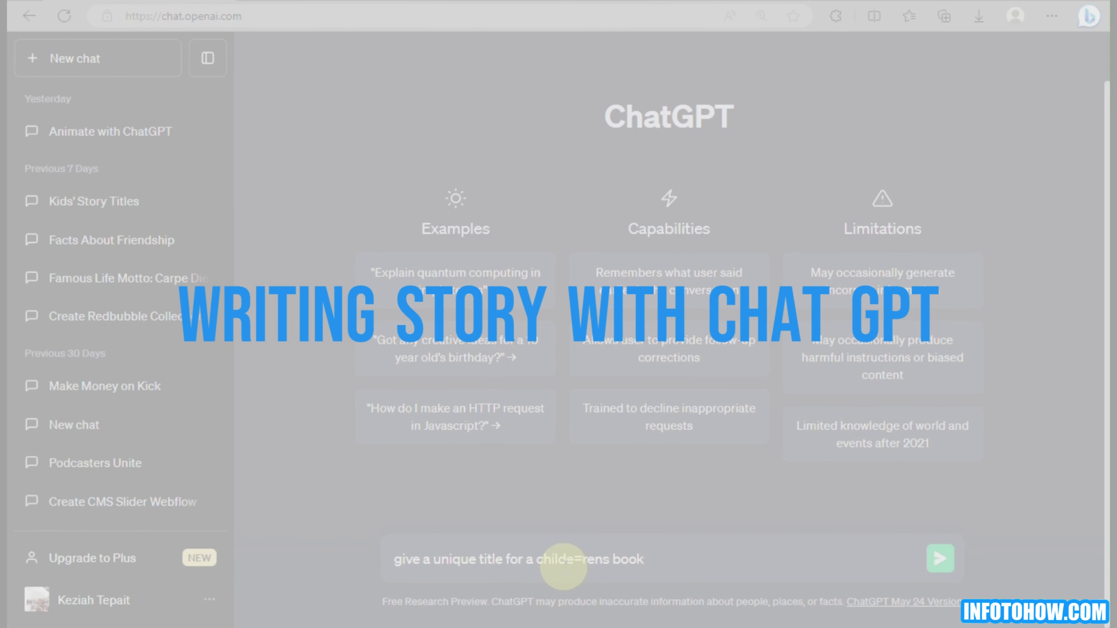
Correct the misspelled word in the drafted message to read "give a unique title for a childrens book" and send it
left_click(581, 558)
key("BackSpace")
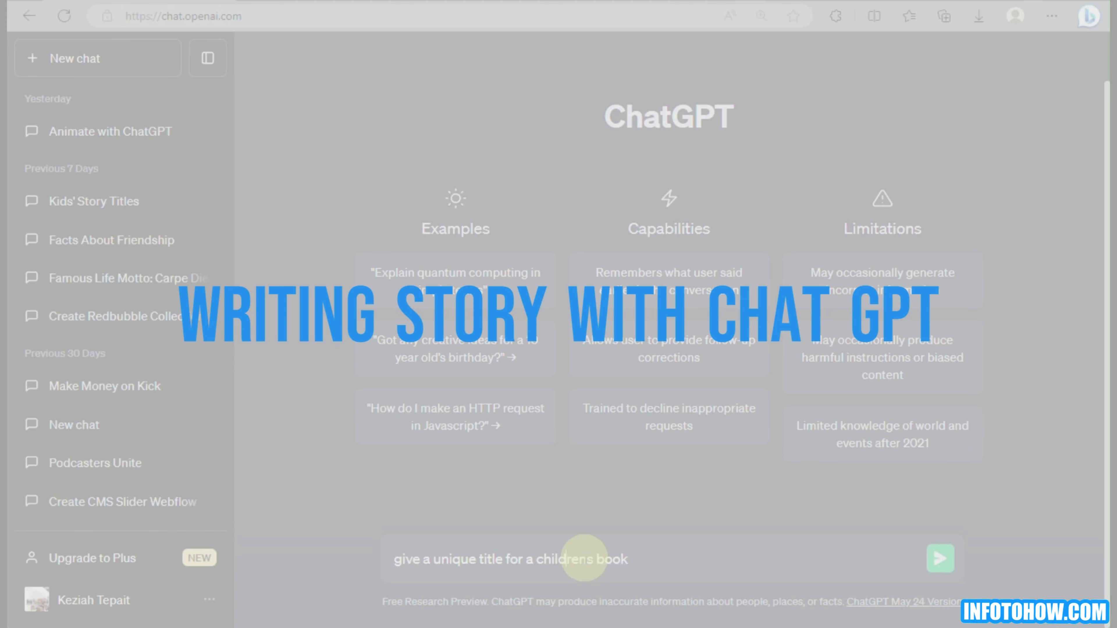
key("Return")
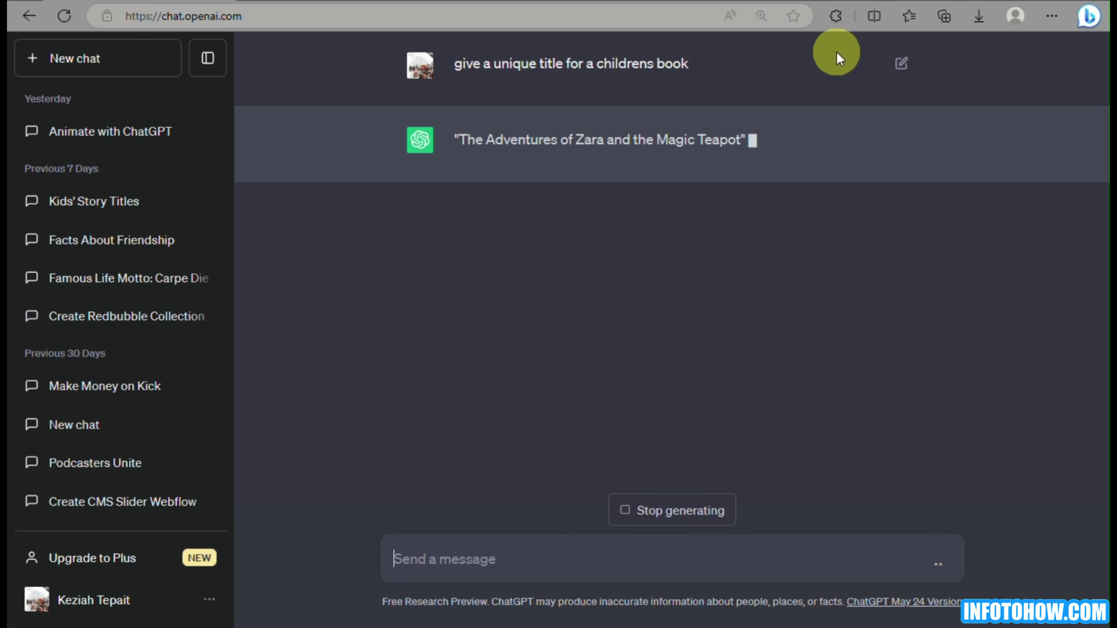
Edit the sent request to "give a unique title for a childrens story book", resubmit it, and collapse the chat history
left_click(901, 63)
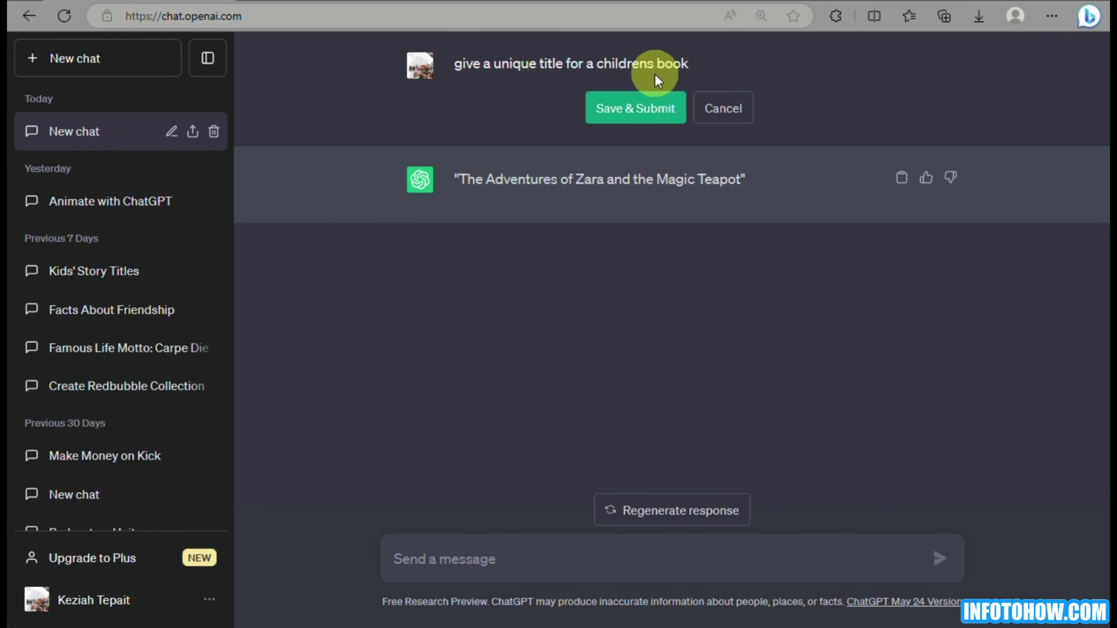
type("story")
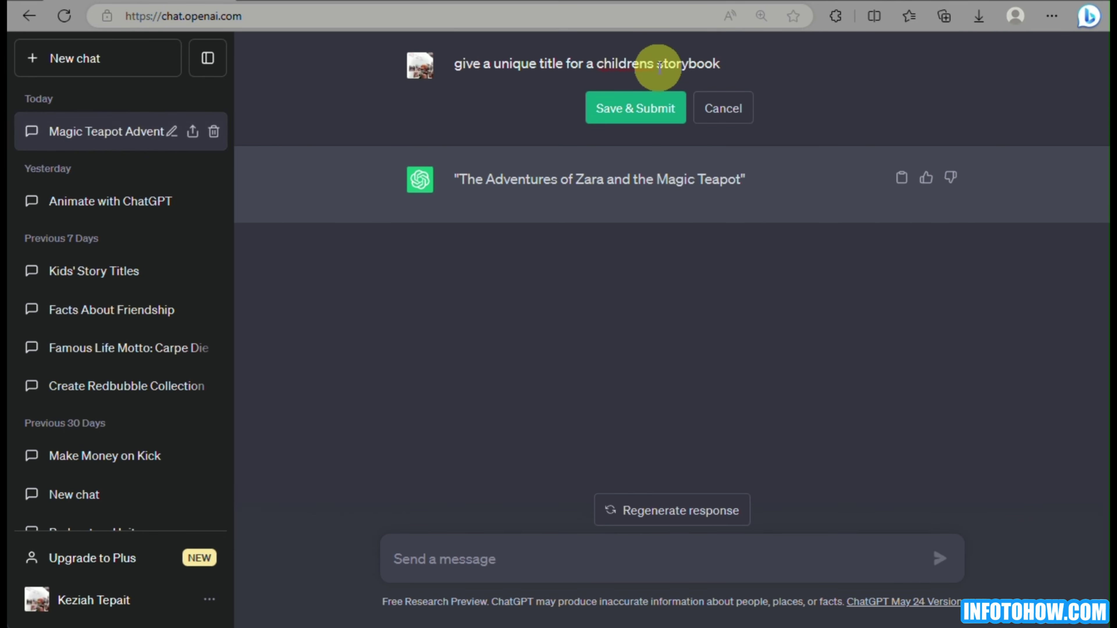
left_click(638, 120)
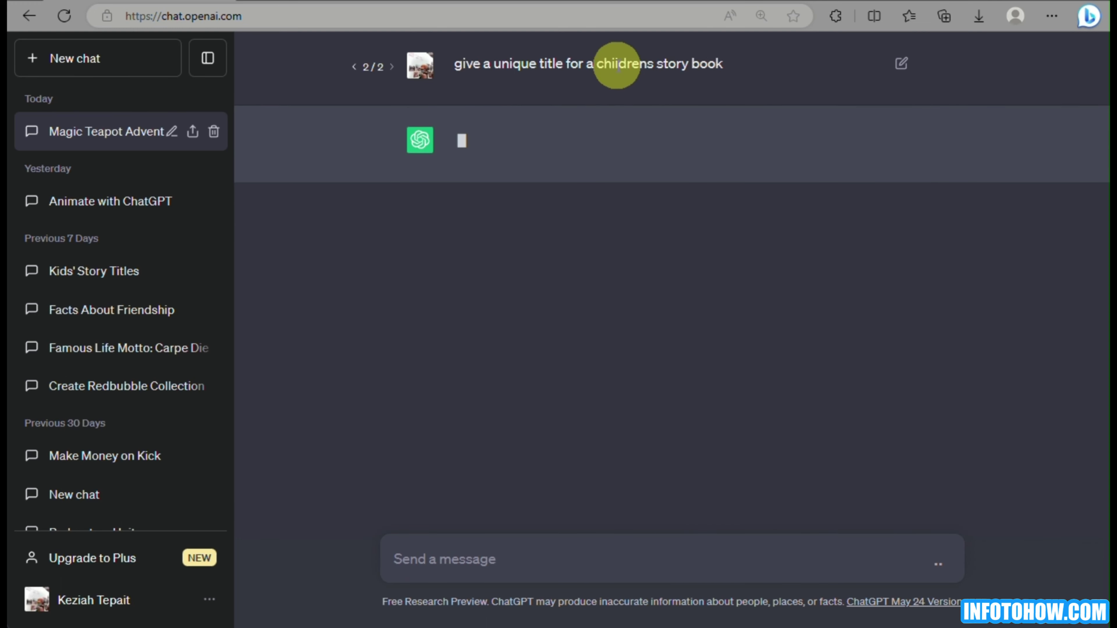
left_click(210, 43)
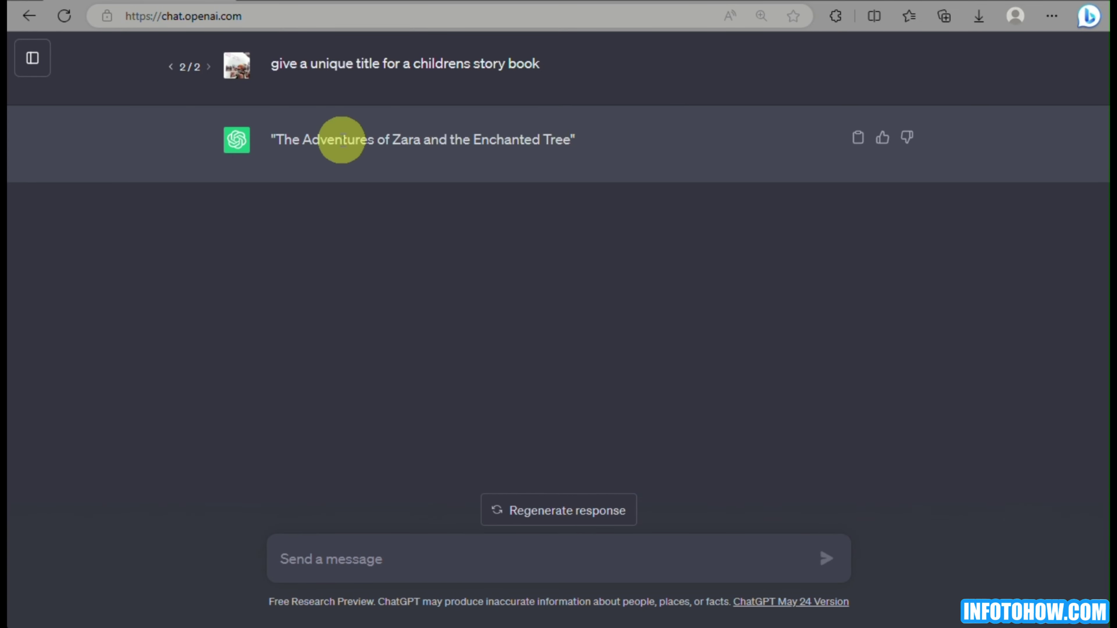
Send the request "Write a Childrens story book with chapters about" followed by the copied title "The Adventures of Zara and the Enchanted Tree"
triple_click(342, 140)
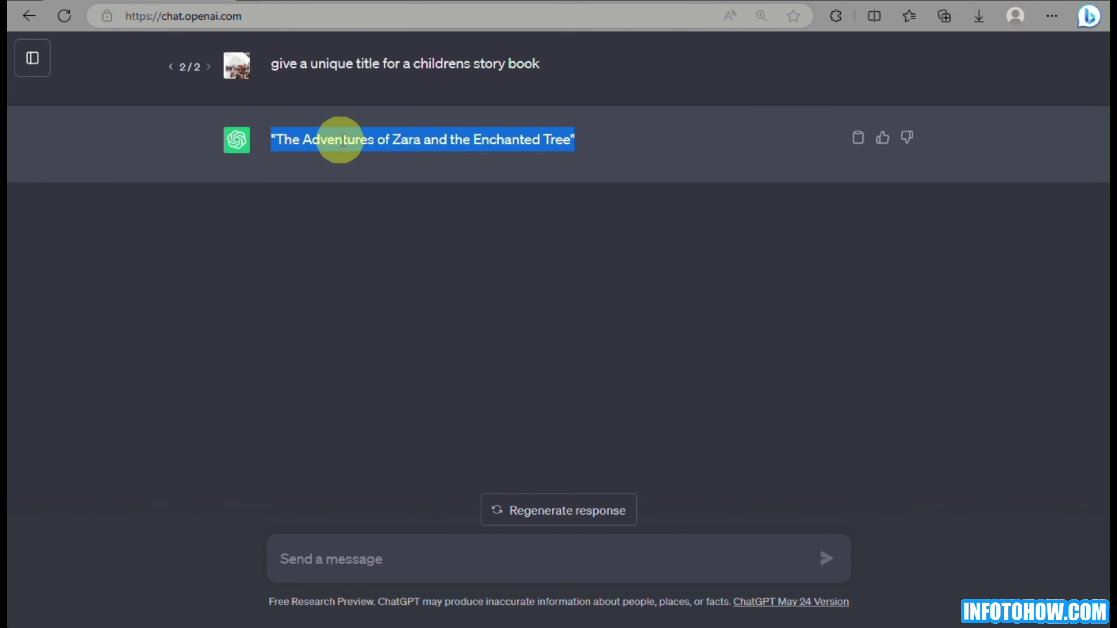
left_click(326, 558)
type("Write a Childrens story book")
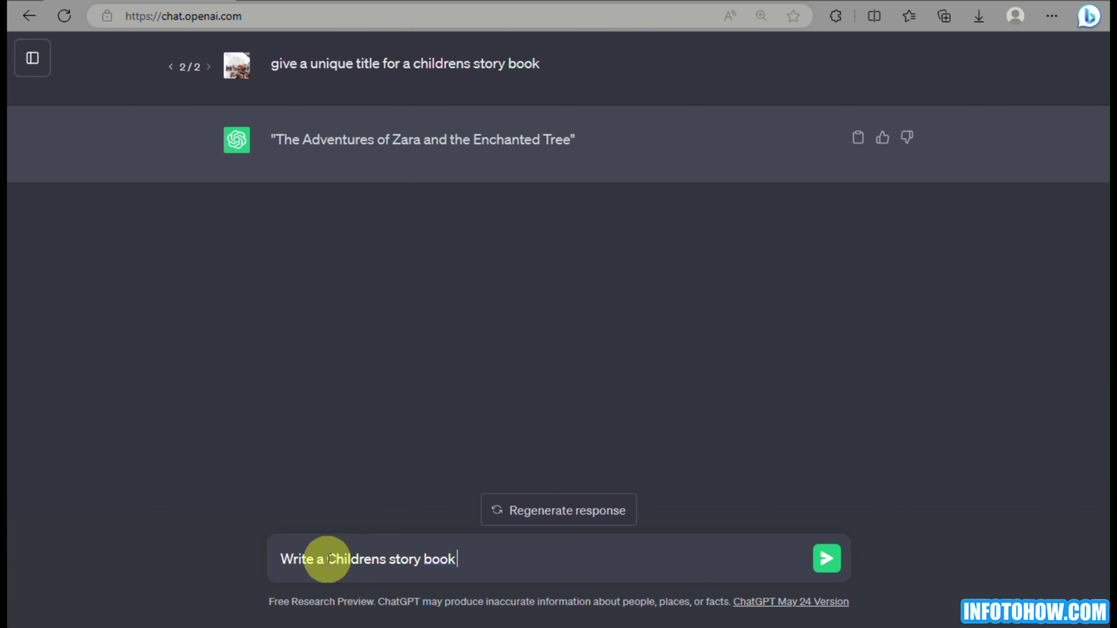
type("with chapters")
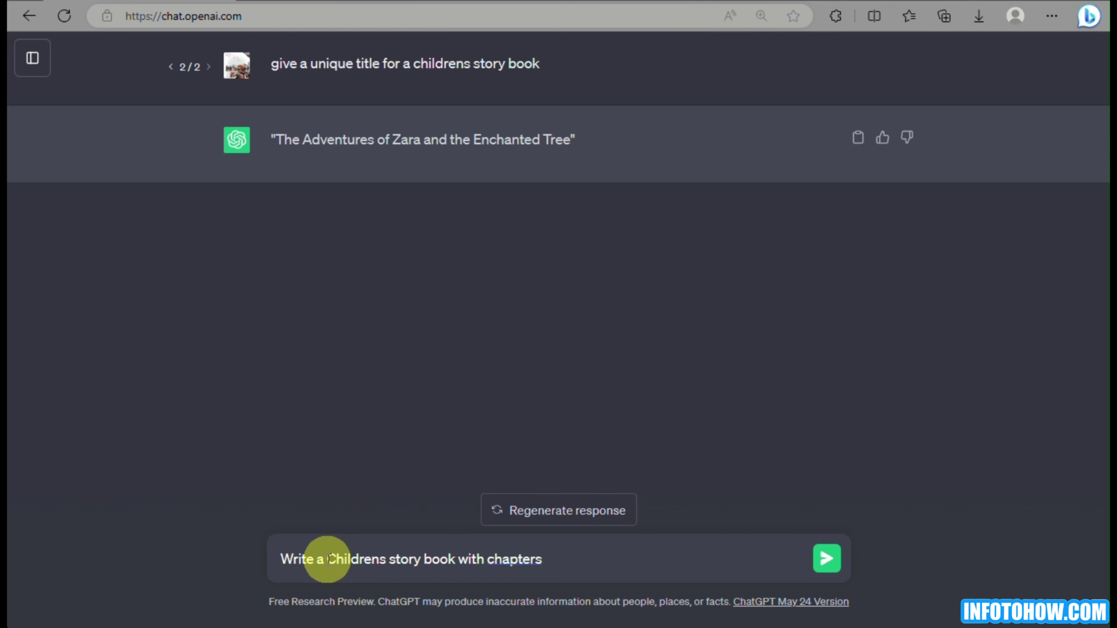
type(" about")
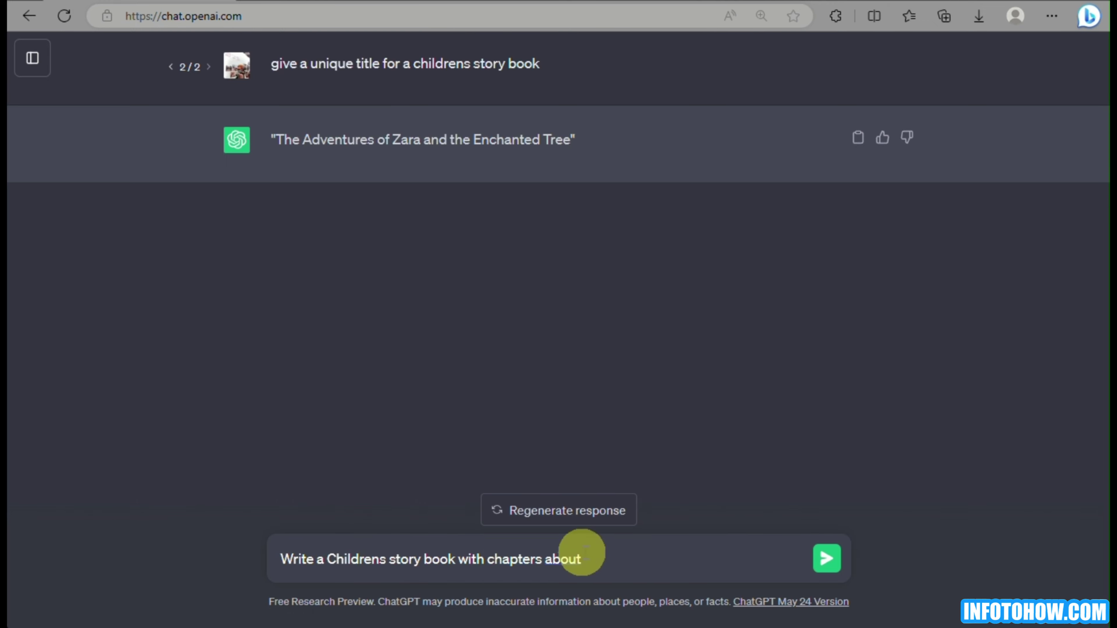
left_click_drag(273, 139, 647, 138)
key("ctrl+c")
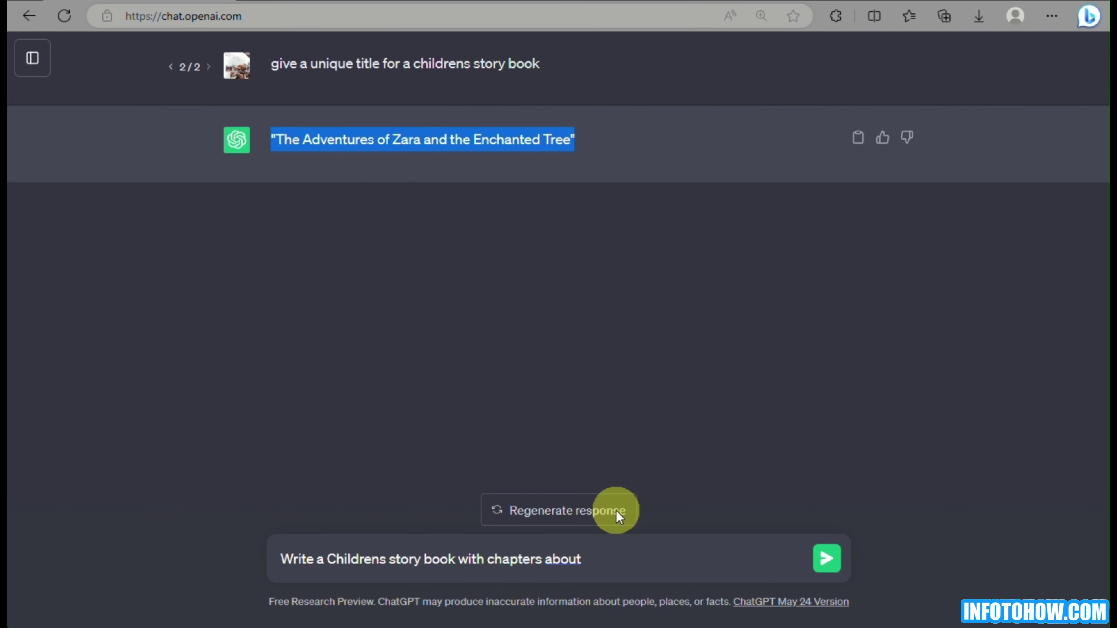
left_click(620, 563)
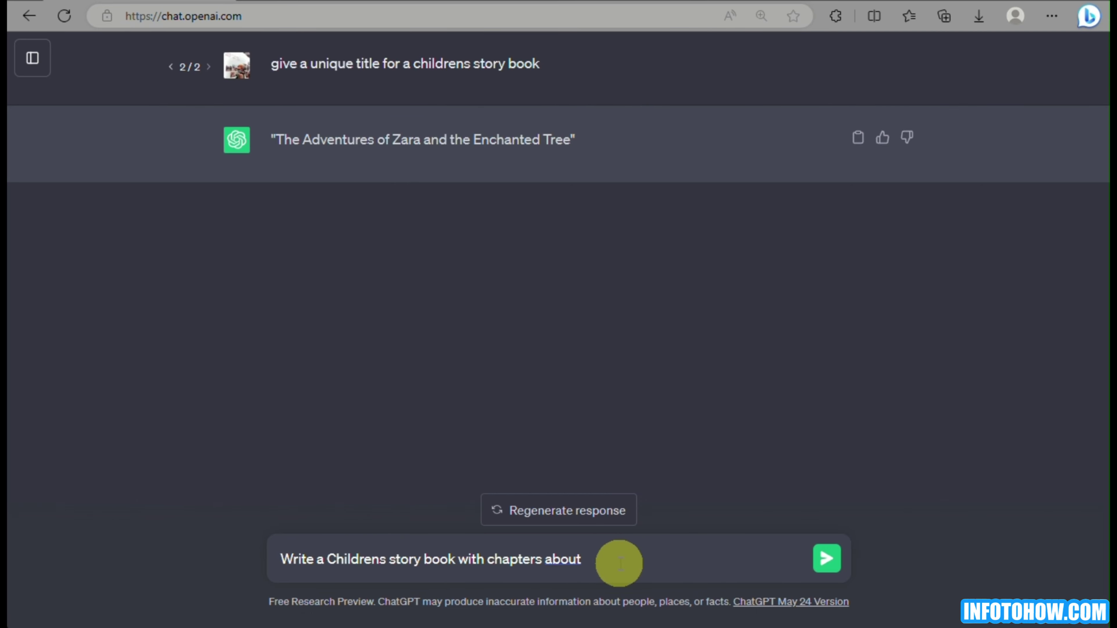
key("ctrl+v")
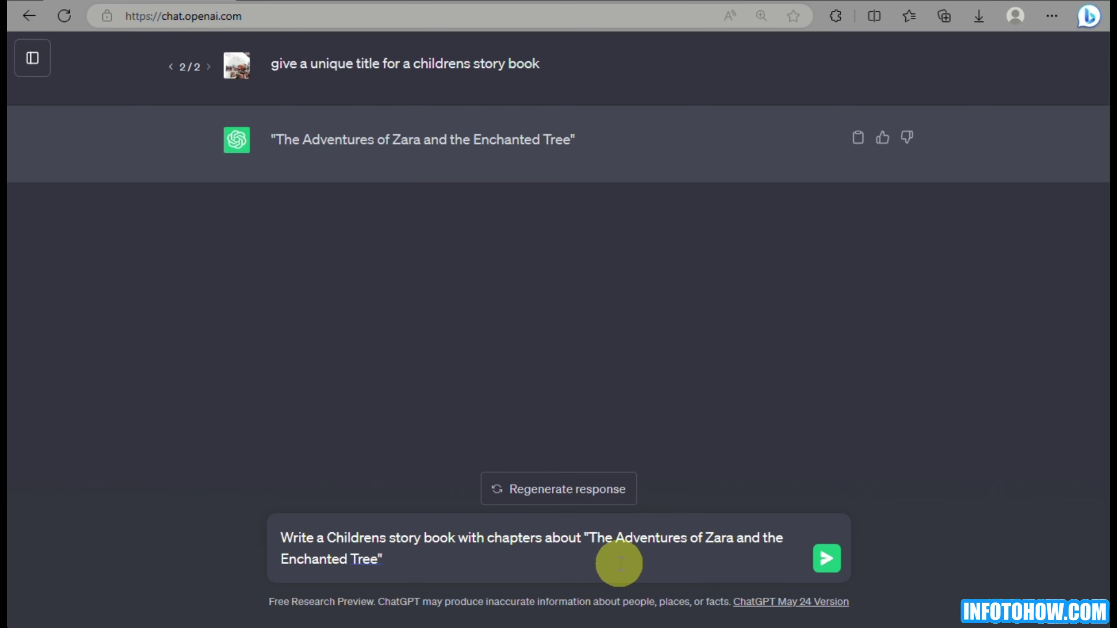
key("Return")
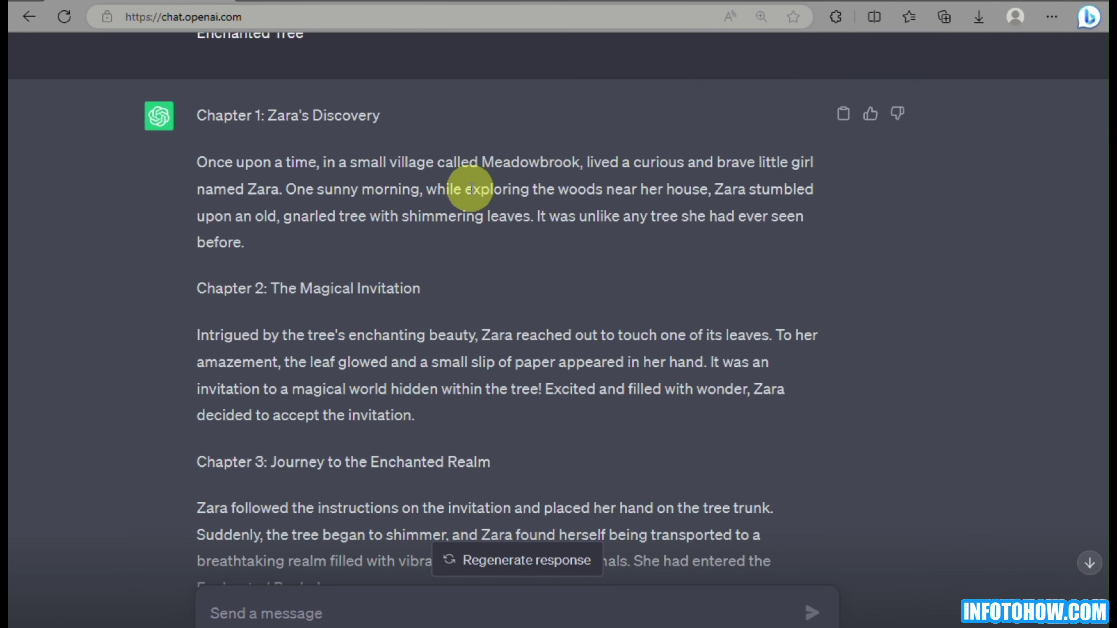
Switch to the Leonardo.Ai generation tool and begin the image prompt with "ZARA a 10-year-old girl,"
left_click(323, 1)
left_click(403, 130)
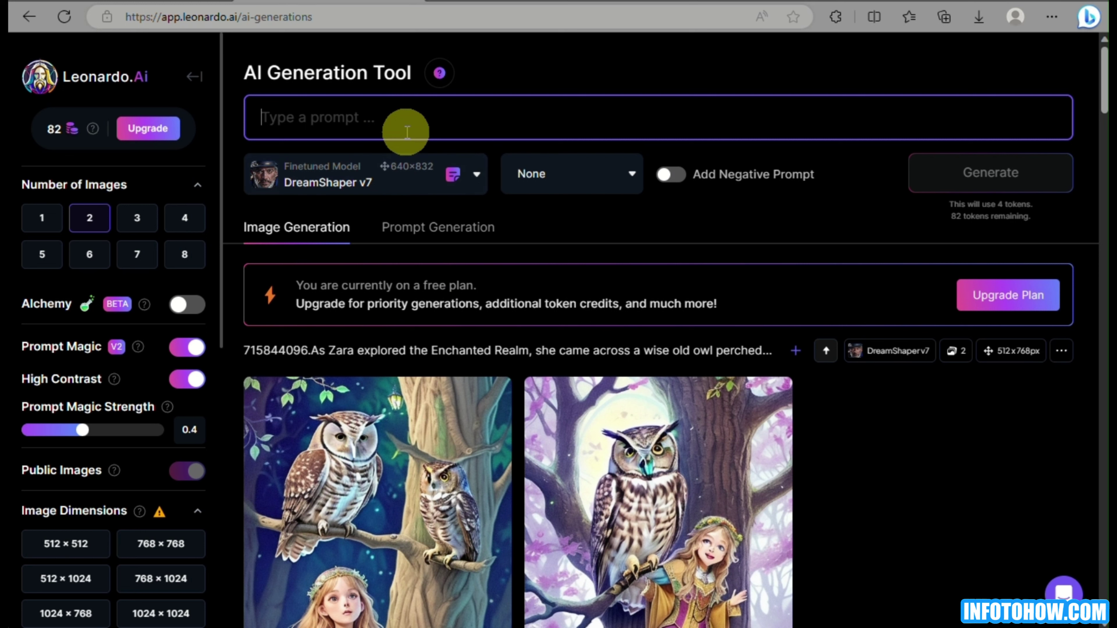
type("ZARA a 10 year-old")
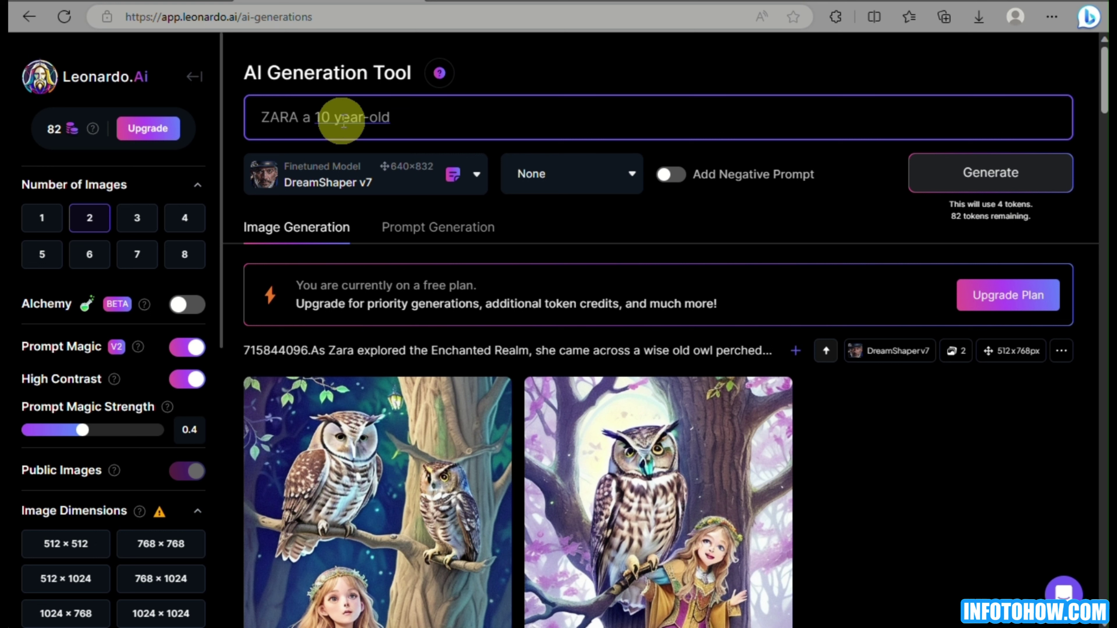
left_click(334, 119)
key("BackSpace")
type("-")
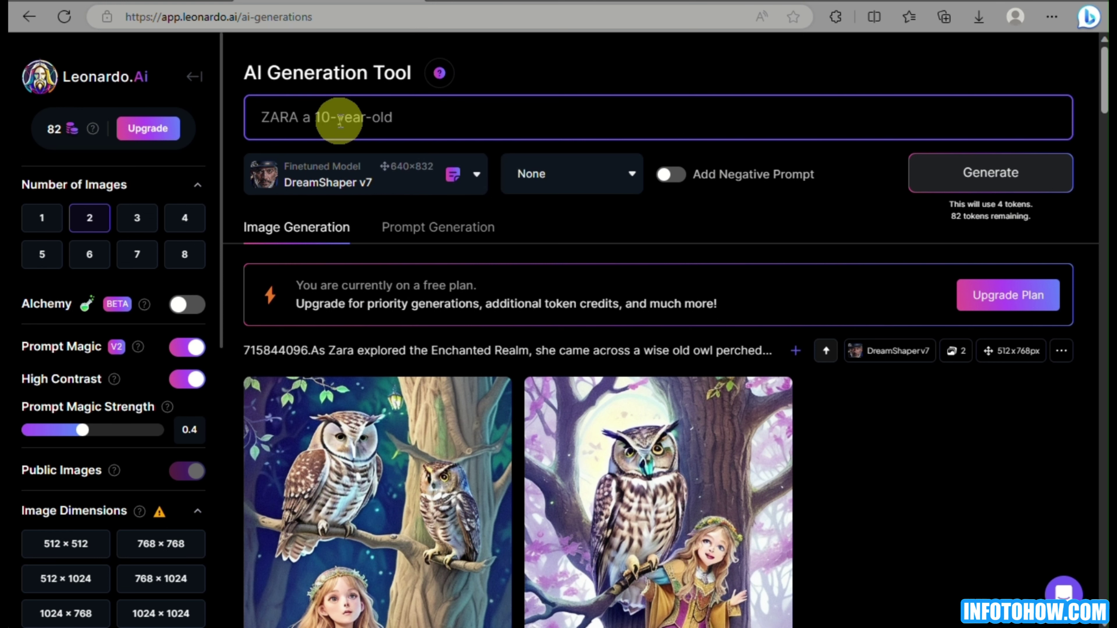
left_click(398, 118)
type("girl")
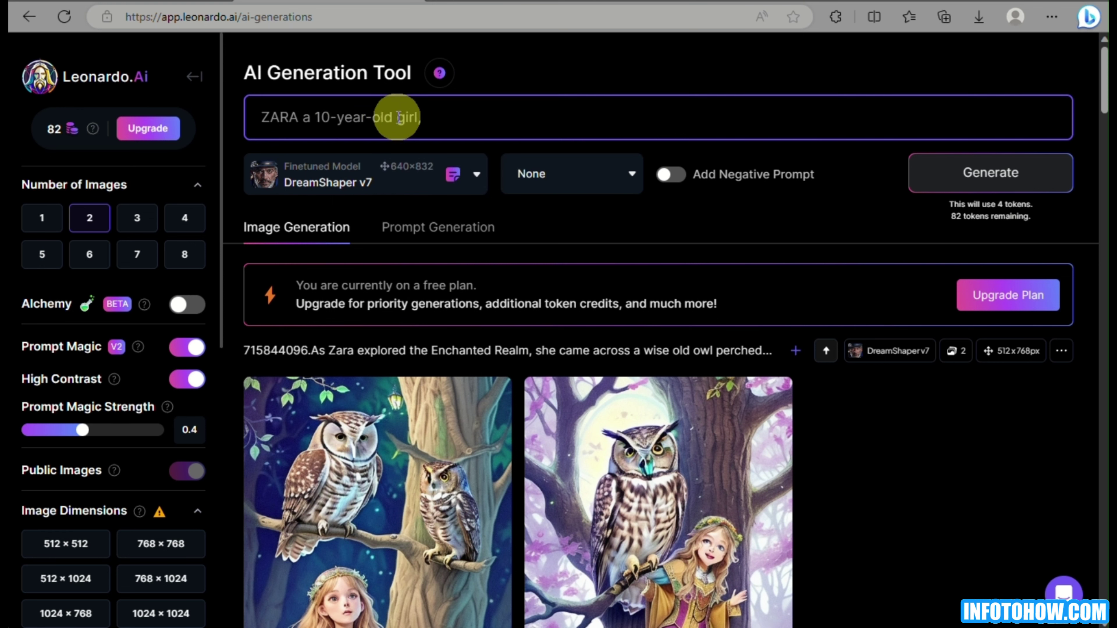
type(", ")
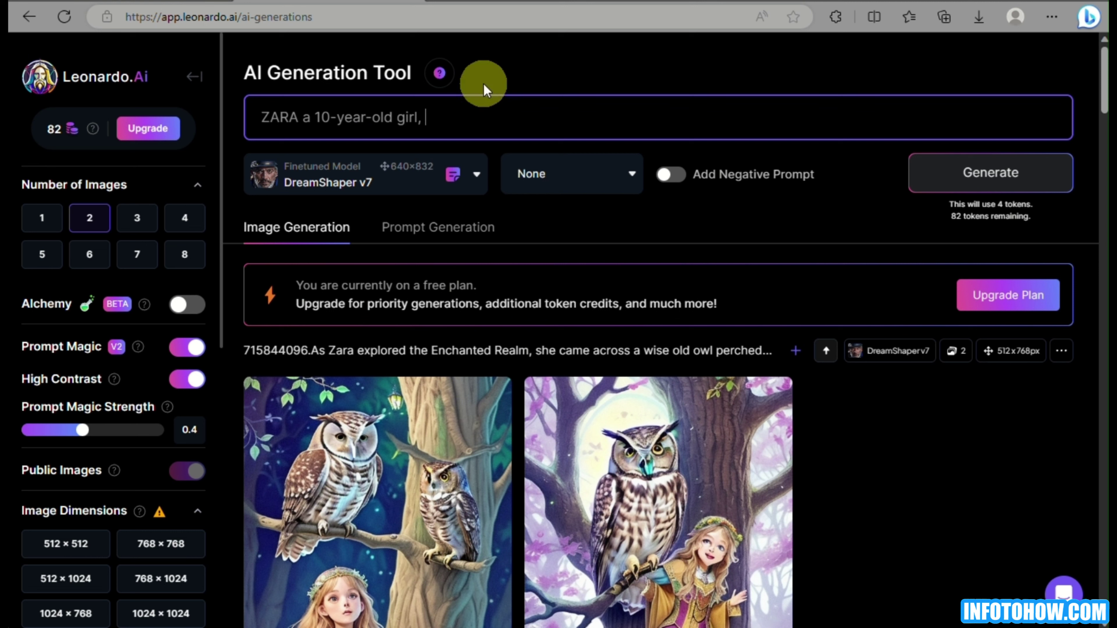
type("wit")
type("h ")
type("brown")
type(" long hair in a ponytail hairstyle, a brave girl wearing denim jumpers and white shirt.")
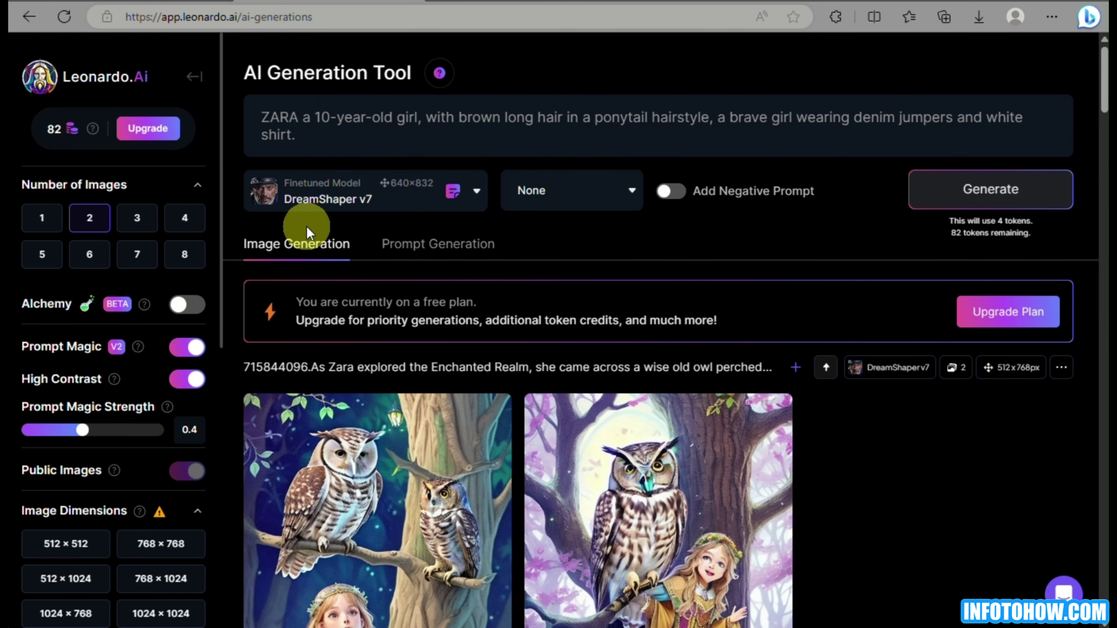
Complete the prompt with "with brown long hair in a ponytail hairstyle, a brave girl wearing denim jumpers and white shirt." and generate using DreamShaper v7
scroll(306, 226, "down", 12)
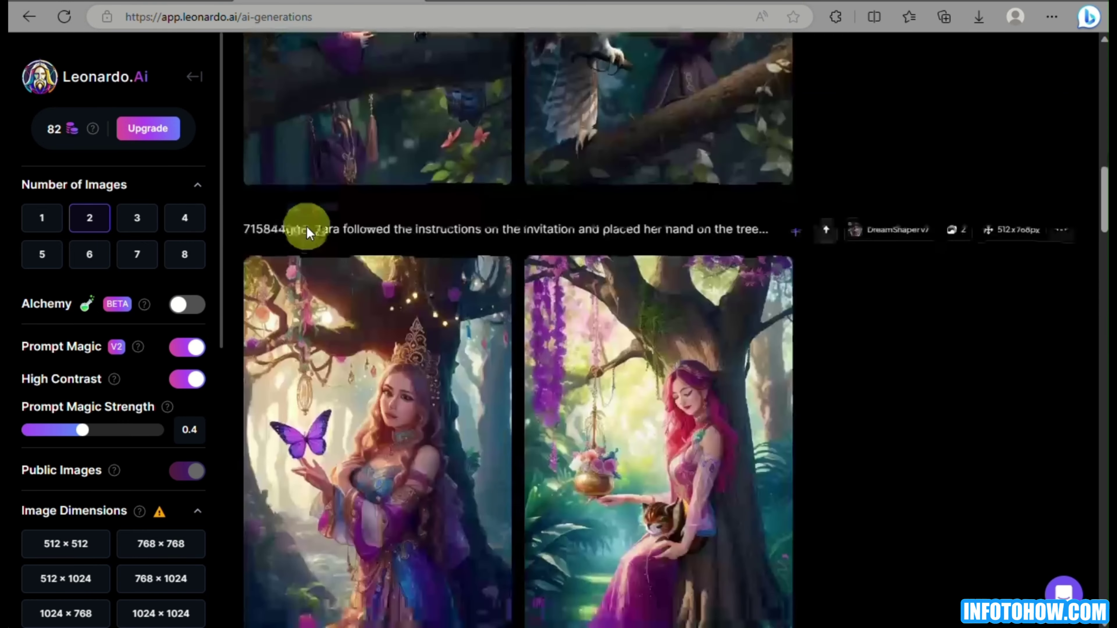
scroll(306, 226, "up", 12)
scroll(625, 117, "up", 3)
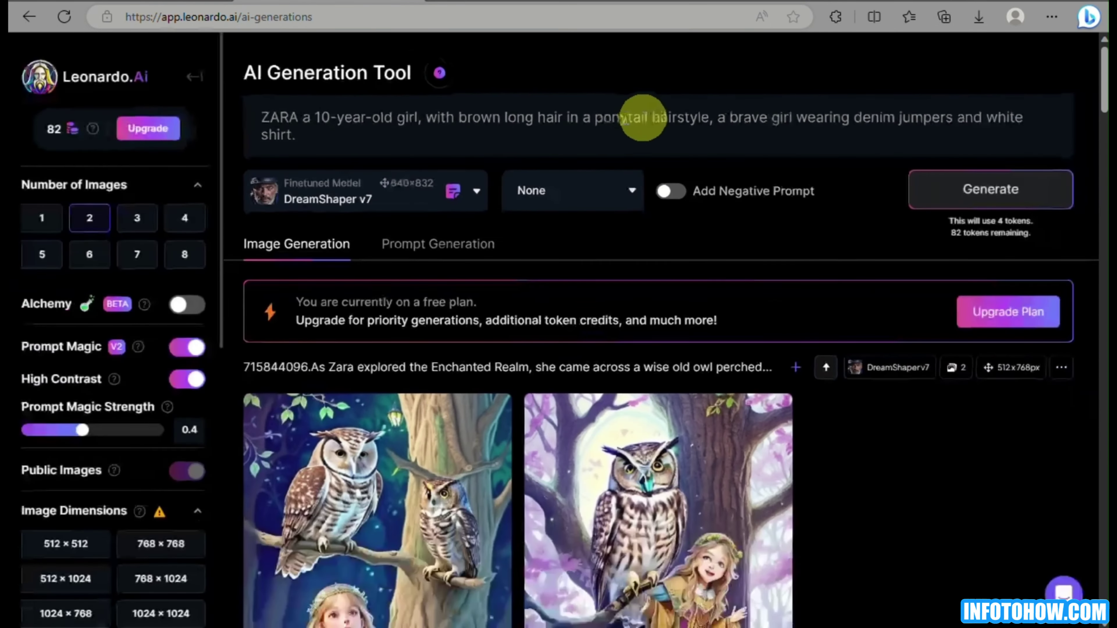
left_click(302, 232)
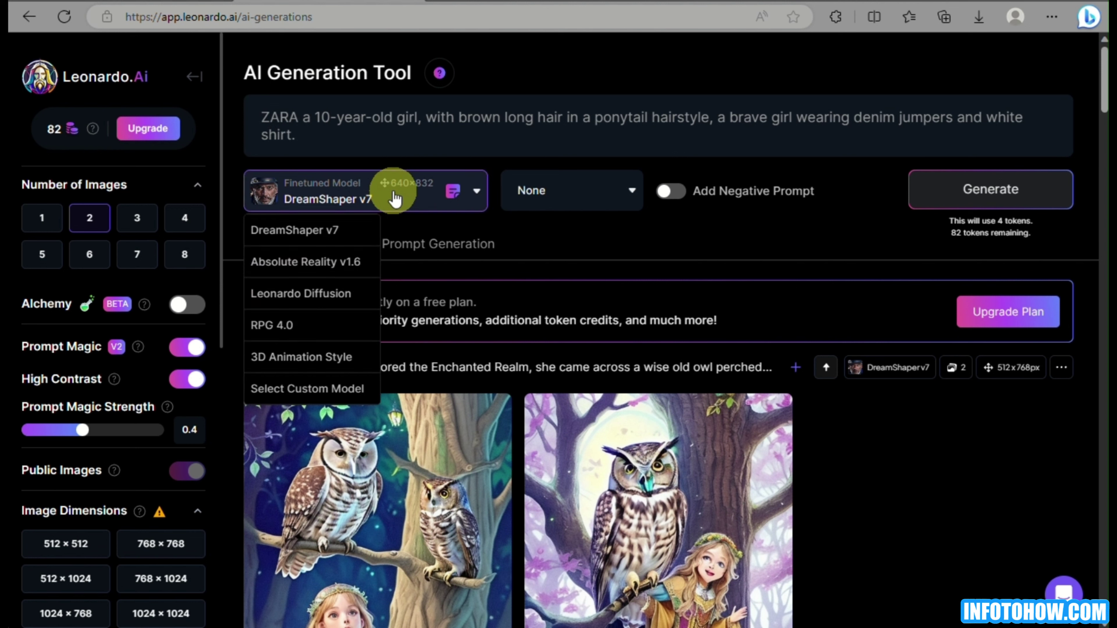
left_click(979, 184)
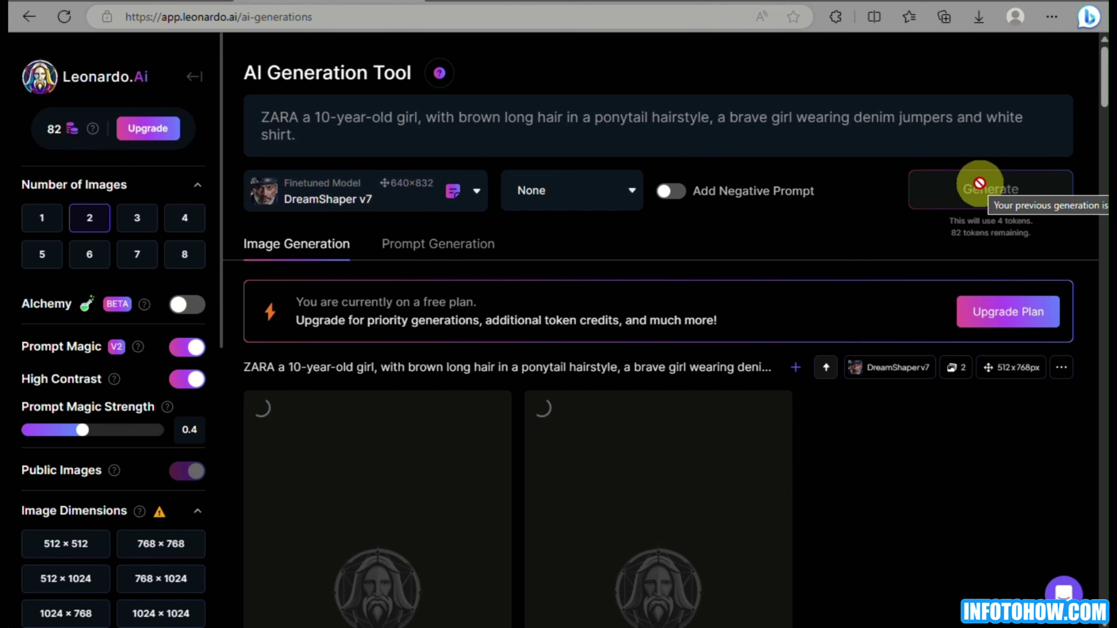
Append the art style "water color illustration style" after a comma at the end of the image prompt
left_click(403, 153)
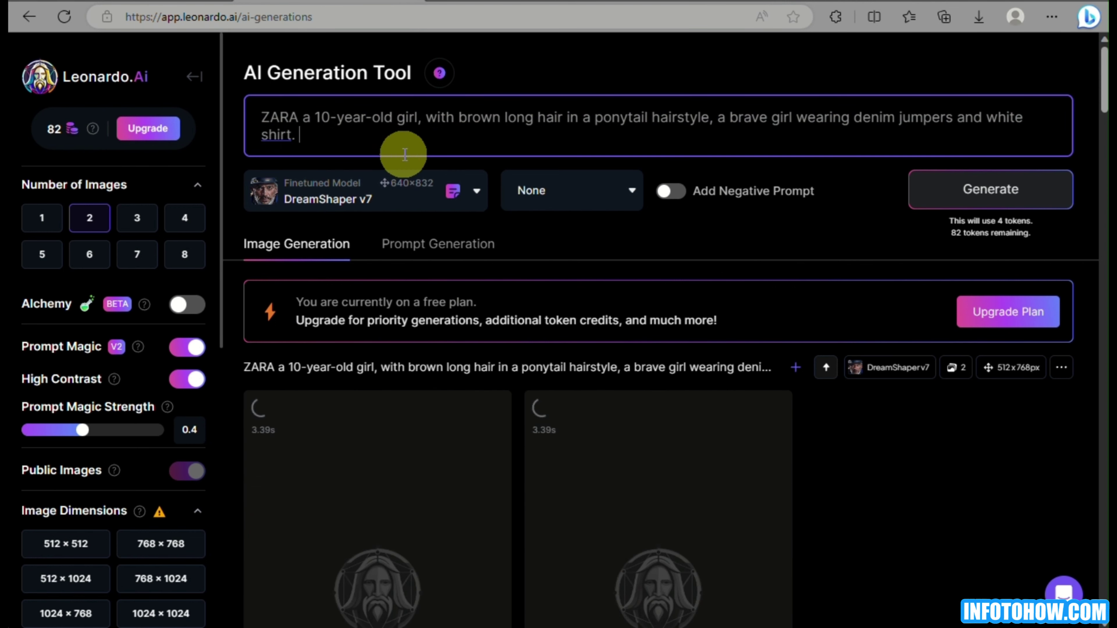
type("water cold")
key("BackSpace")
key("BackSpace")
key("BackSpace")
key("BackSpace")
key("BackSpace")
key("BackSpace")
key("BackSpace")
key("BackSpace")
key("BackSpace")
key("BackSpace")
type("water color")
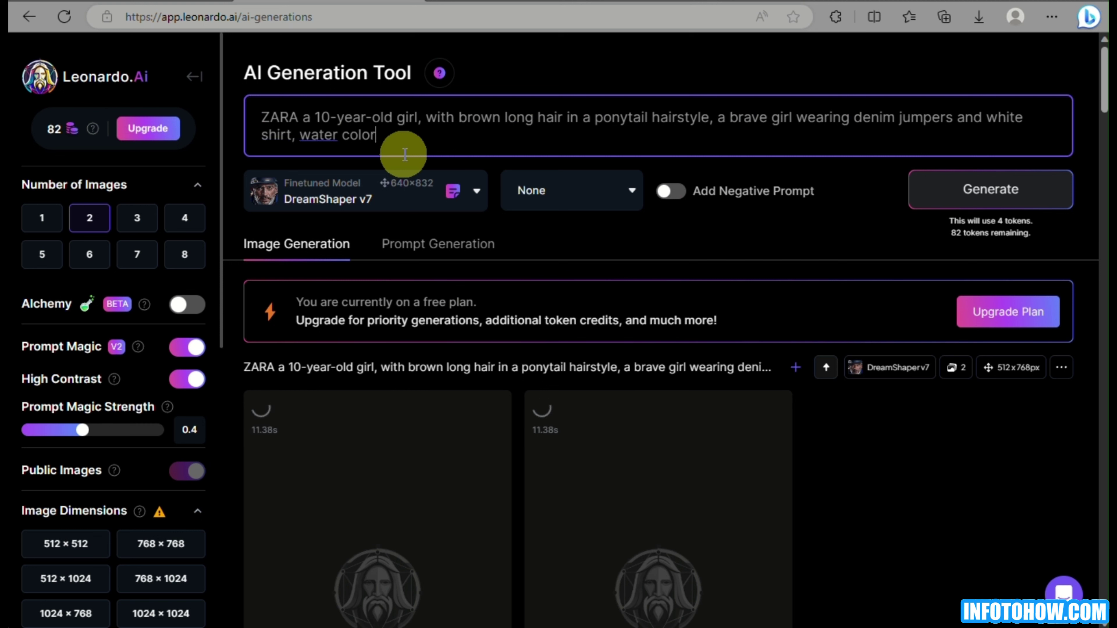
type(" illustration style")
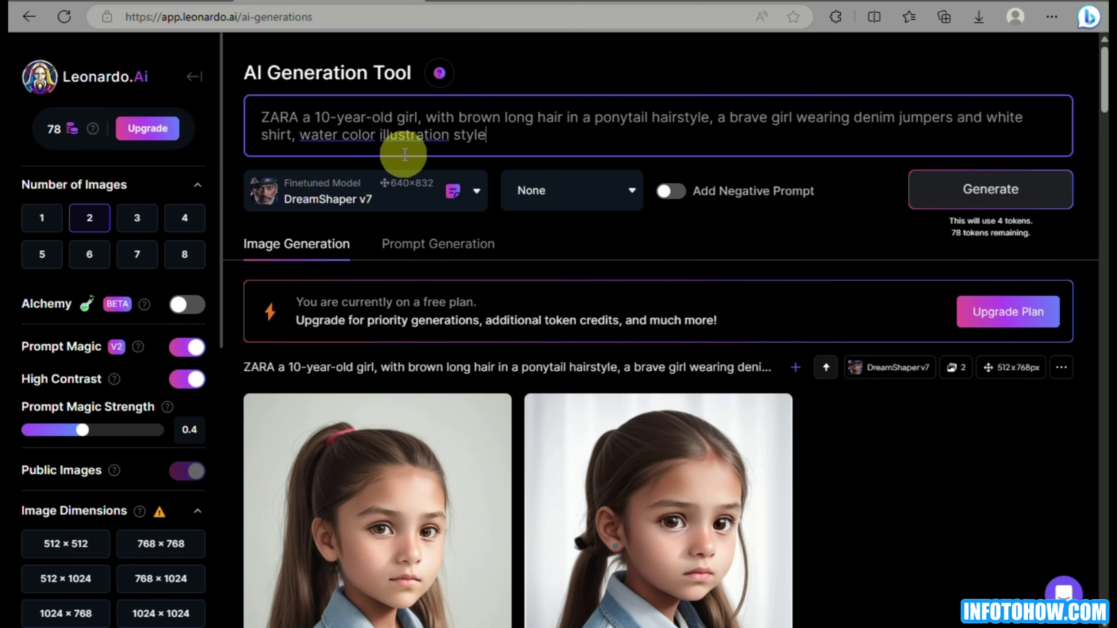
Replace the jumpers and white shirt in the prompt with "dress" after "denim", generate new images and review them
scroll(486, 319, "down", 5)
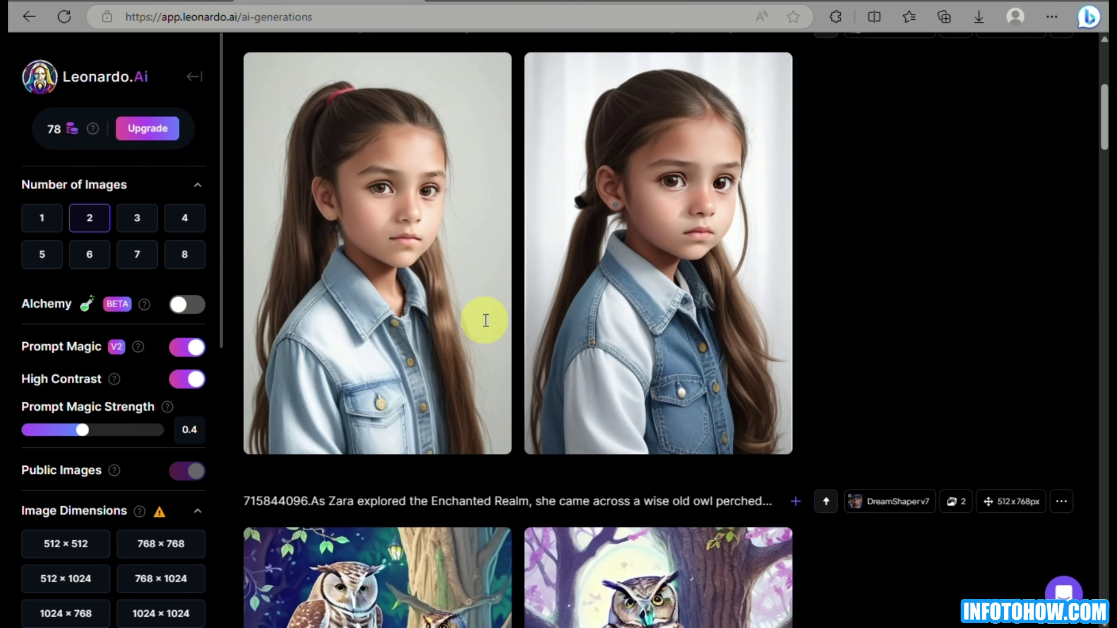
scroll(784, 286, "up", 5)
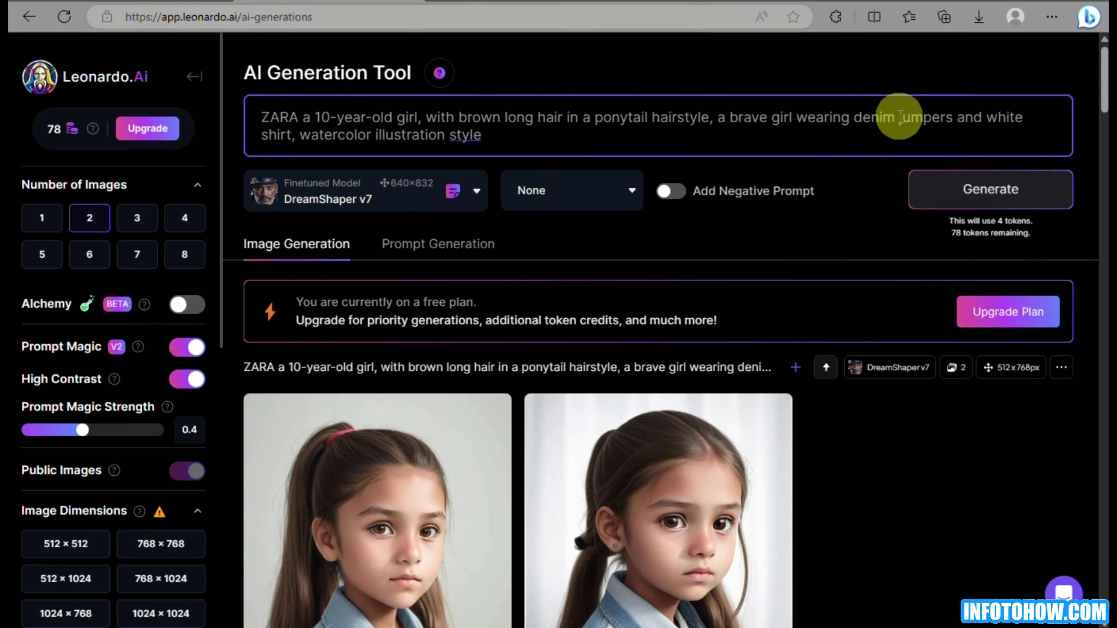
left_click_drag(899, 117, 292, 132)
type("d")
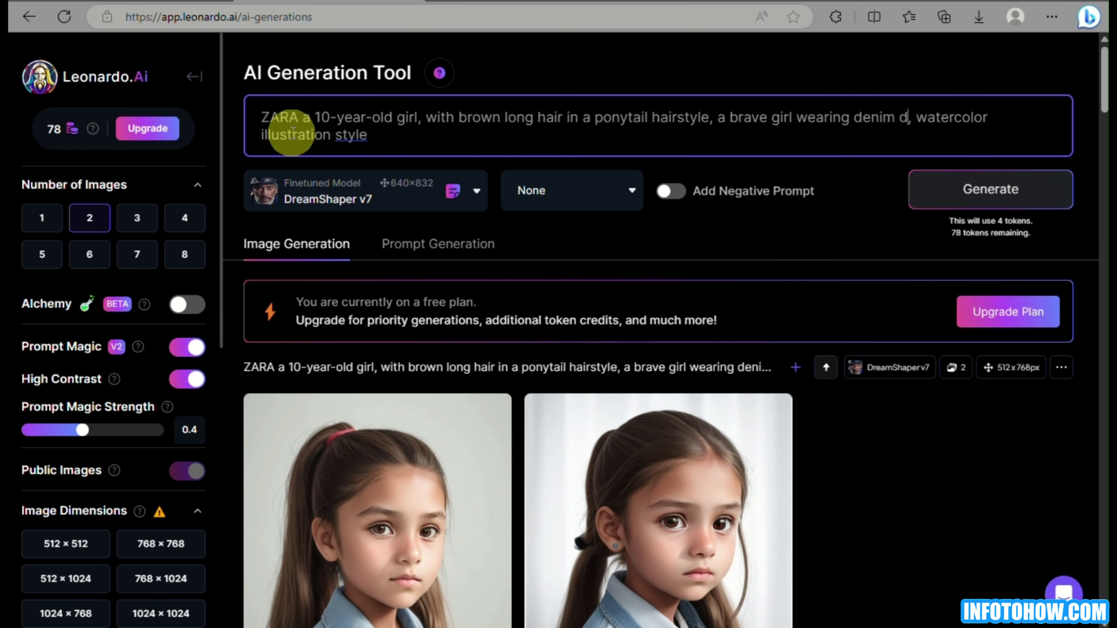
type("ress")
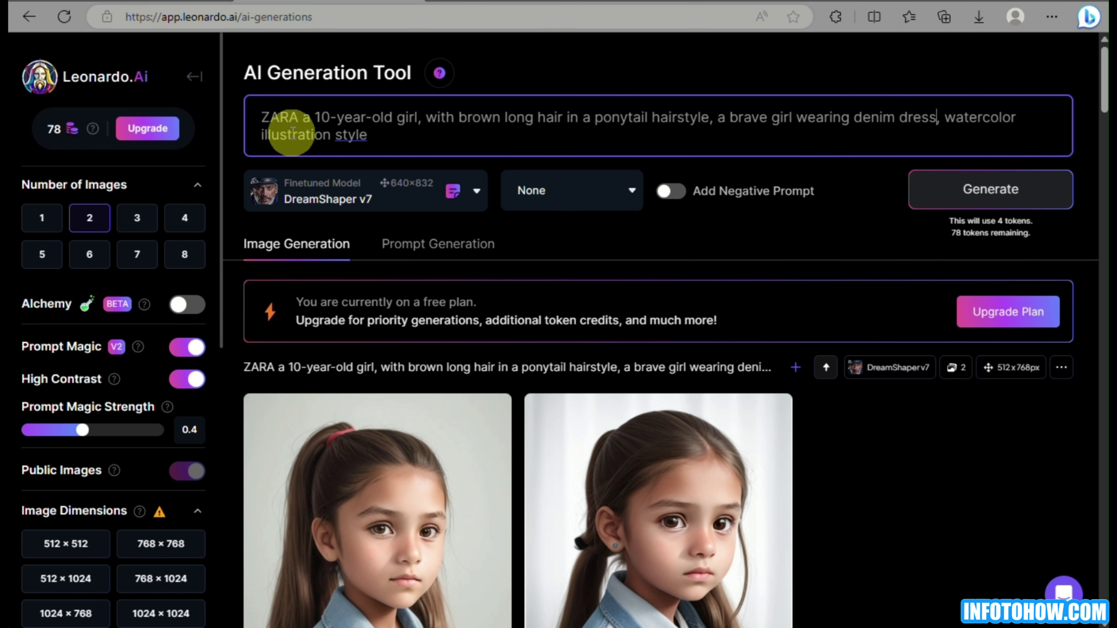
left_click(931, 203)
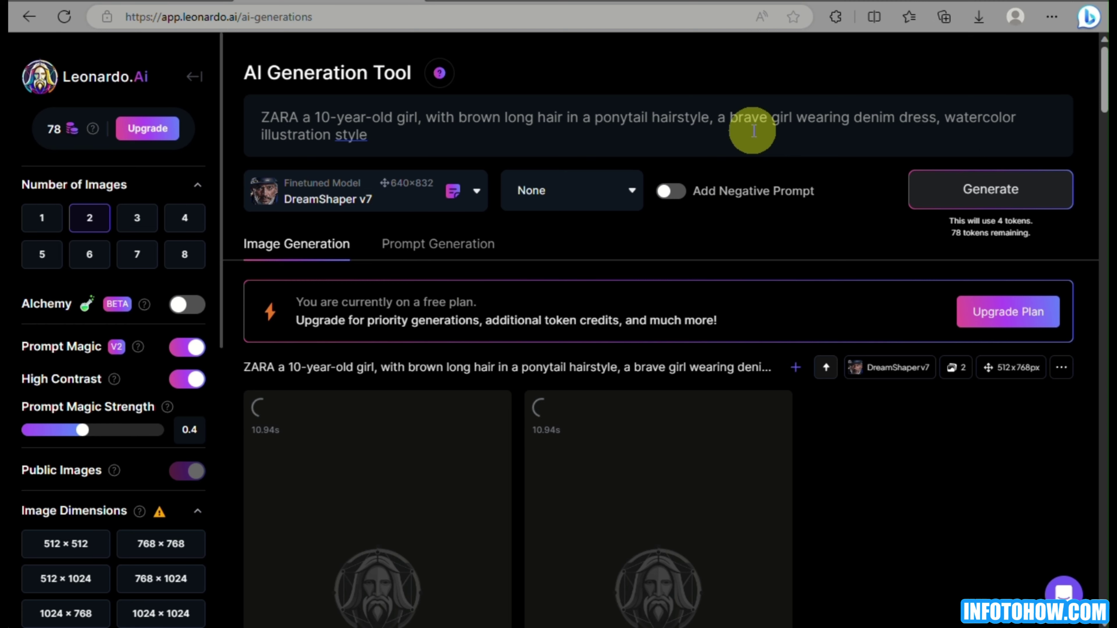
scroll(649, 305, "down", 6)
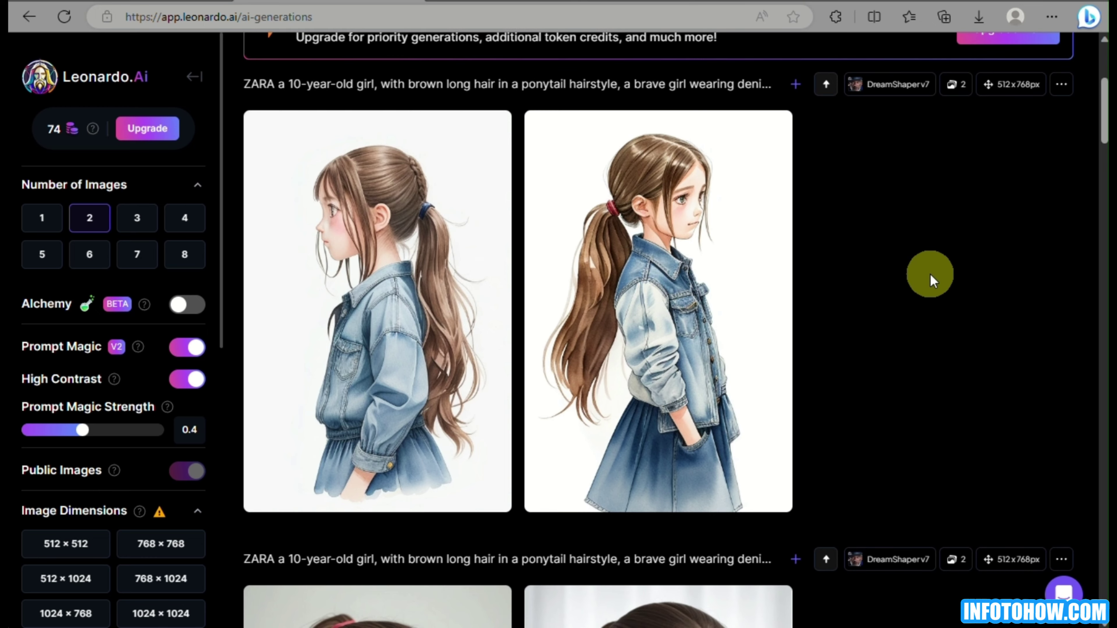
scroll(930, 273, "down", 3)
scroll(930, 273, "up", 5)
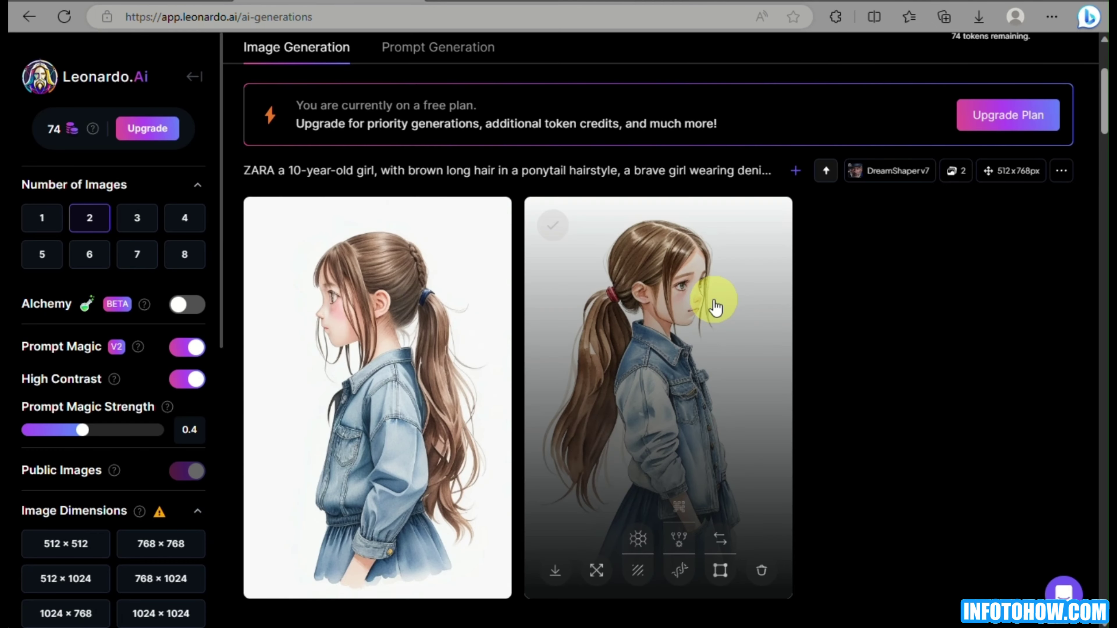
scroll(715, 306, "down", 3)
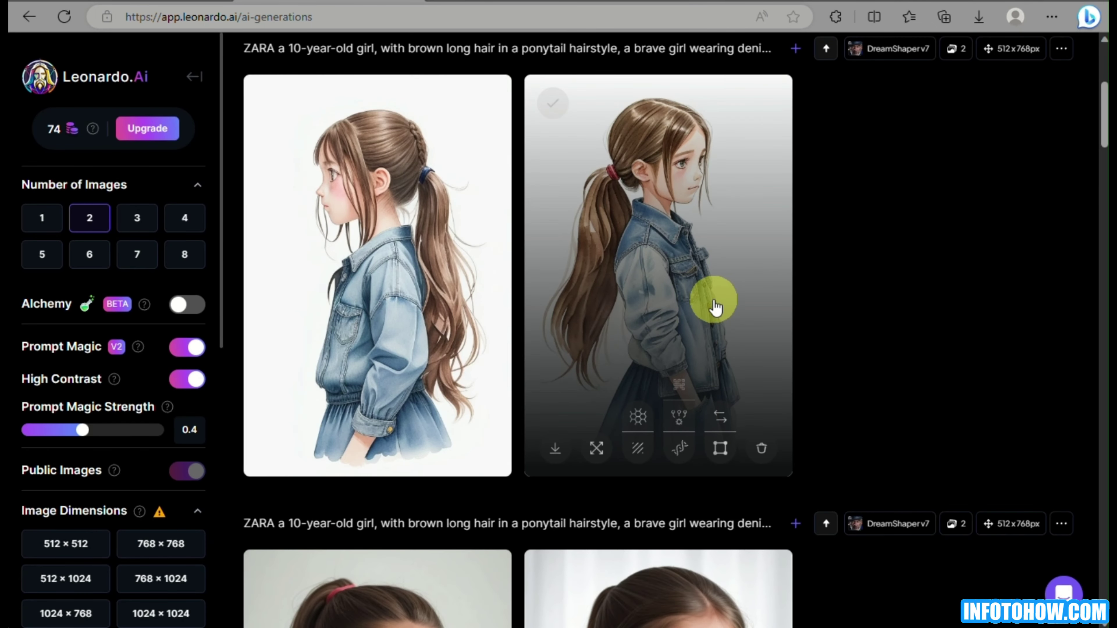
scroll(714, 306, "up", 6)
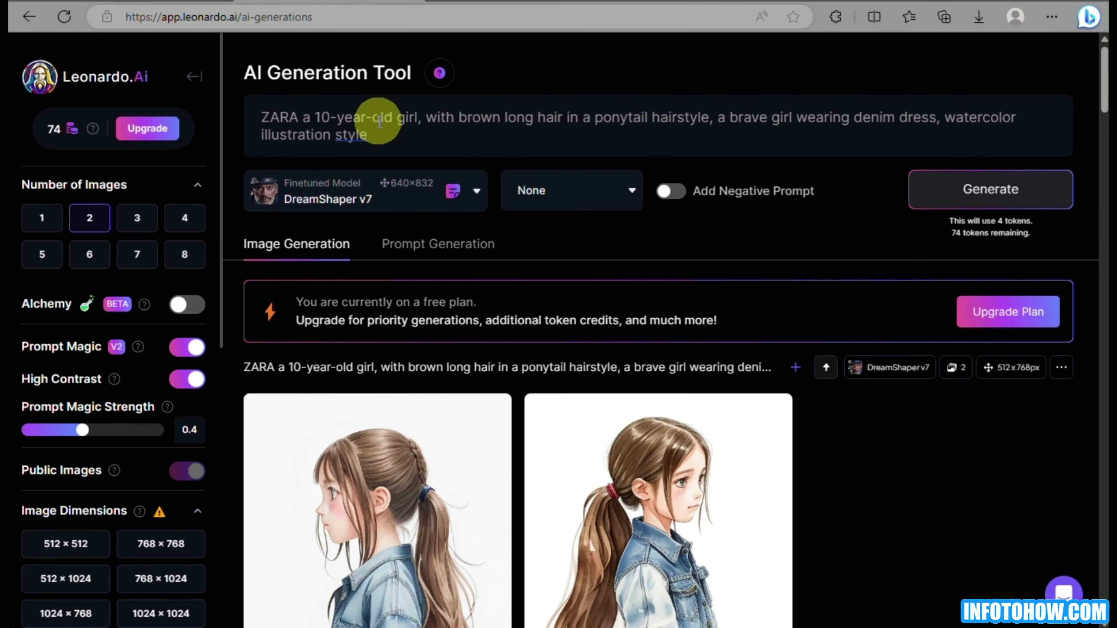
Add a period and ChatGPT's Chapter 1 paragraph to the end of the Leonardo.Ai image prompt and generate new images
left_click(373, 134)
type(".")
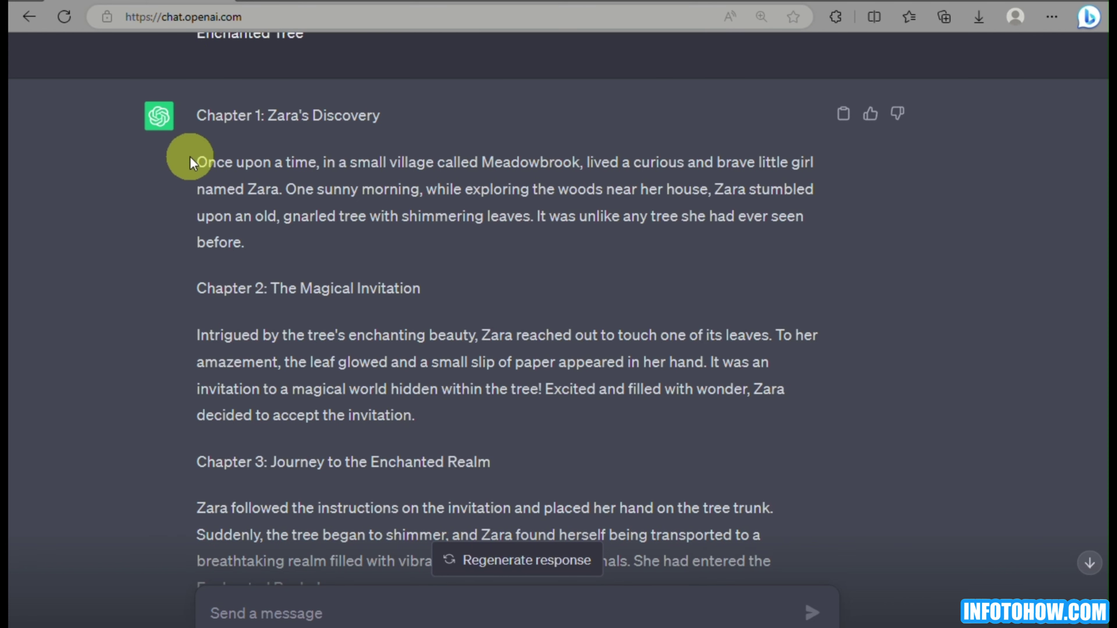
left_click_drag(193, 159, 277, 243)
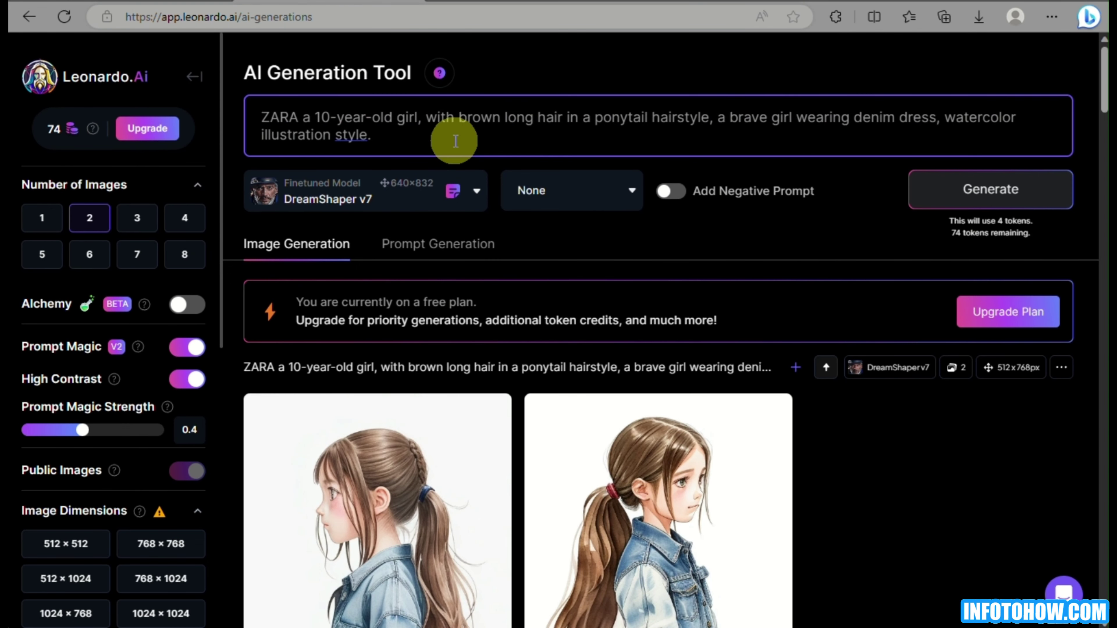
type("Once upon a time, in a small village called Meadowbrook, lived a curious and brave little girl named Zara. One sunny morning, while exploring the woods near her house, Zara stumbled upon an old, gnarled tree with shimmering leaves. It was unlike any tree she had ever seen before.")
key("Return")
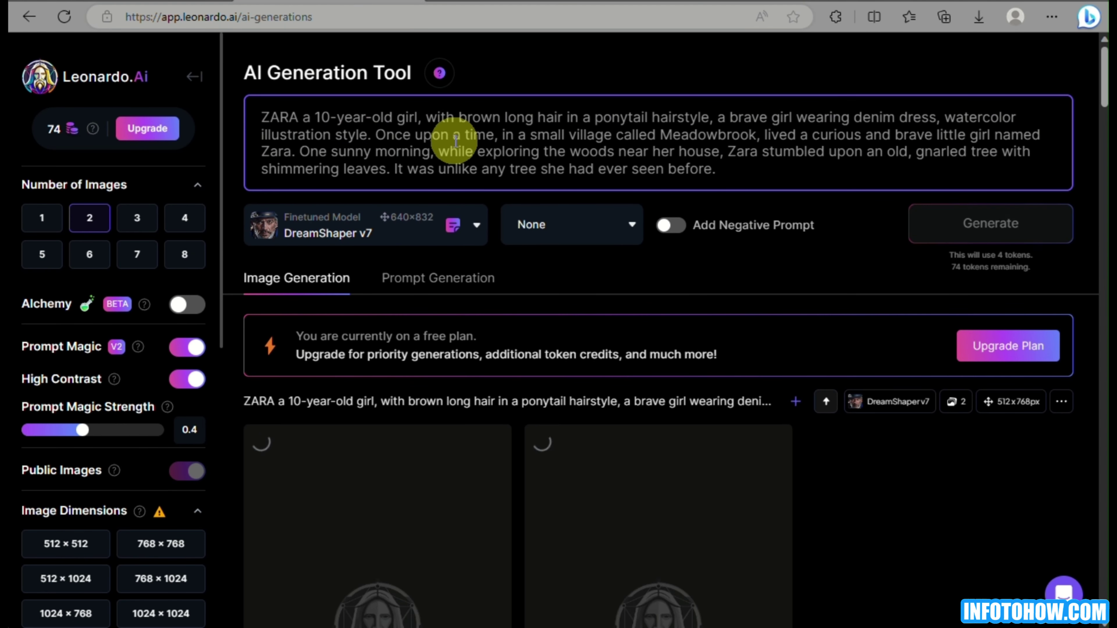
scroll(453, 342, "down", 4)
scroll(459, 334, "up", 4)
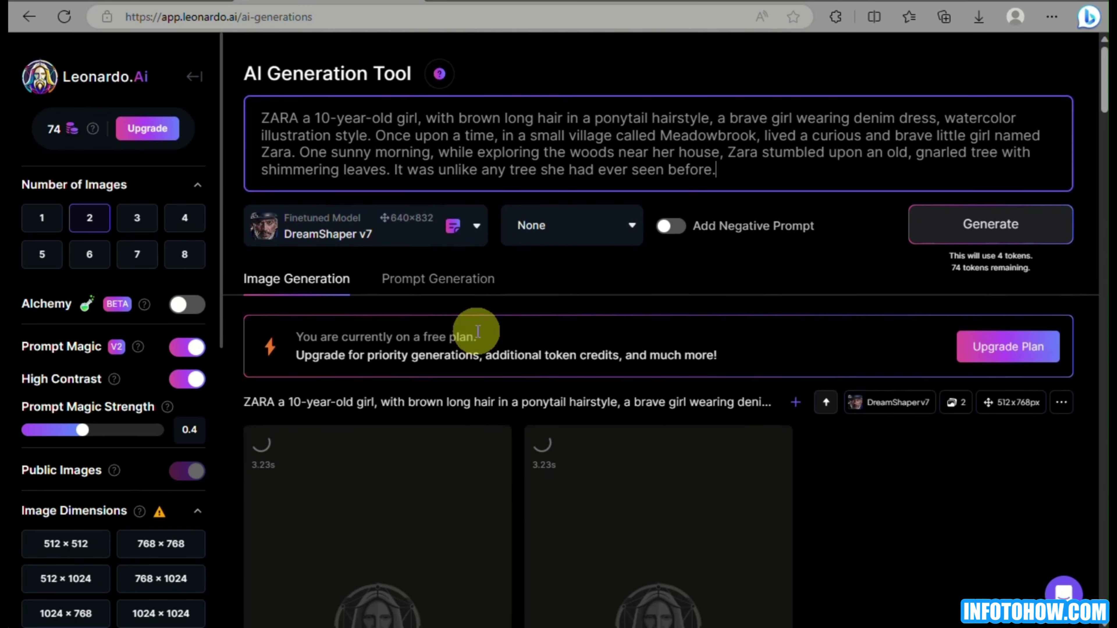
left_click_drag(371, 133, 741, 169)
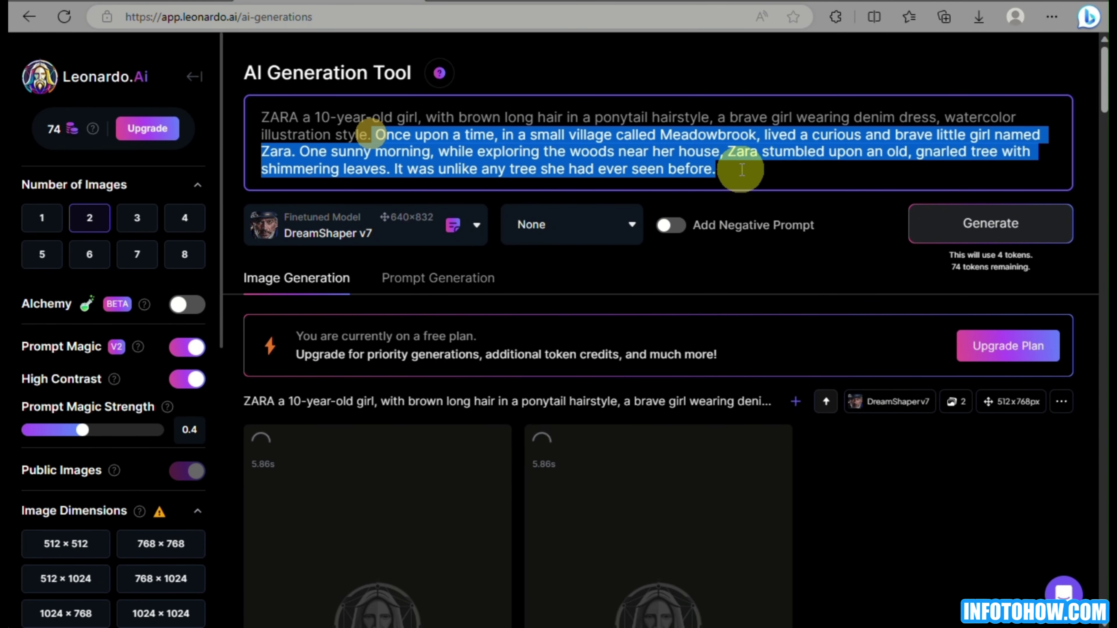
left_click(763, 172)
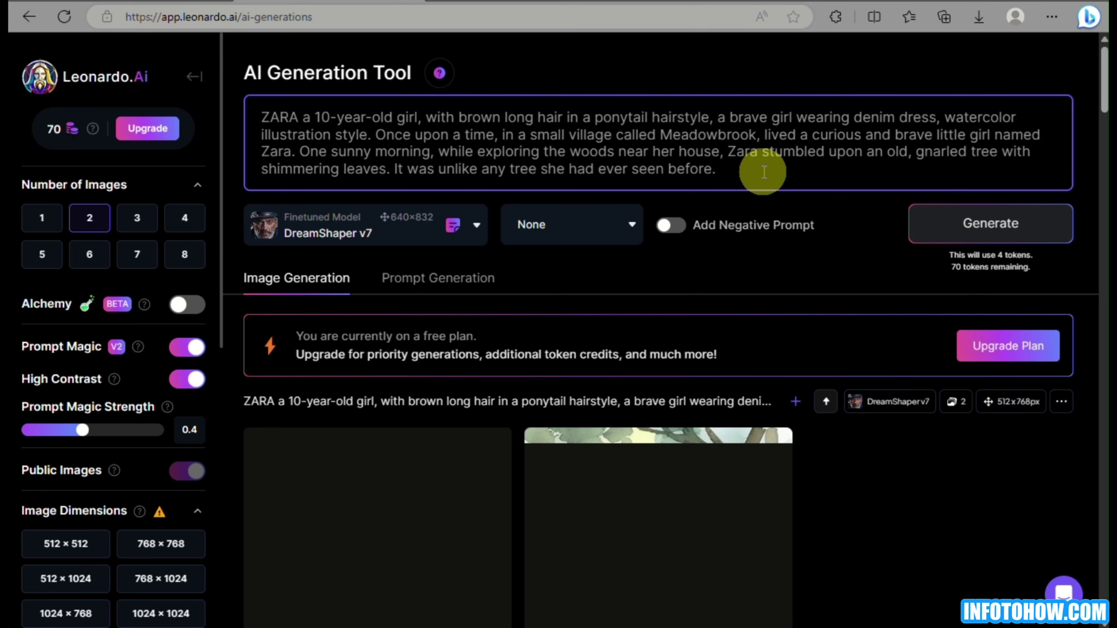
Examine the two illustrations generated from the Chapter 1 paragraph and compare them with the earlier character images and the prompt
scroll(762, 171, "down", 3)
scroll(762, 171, "down", 4)
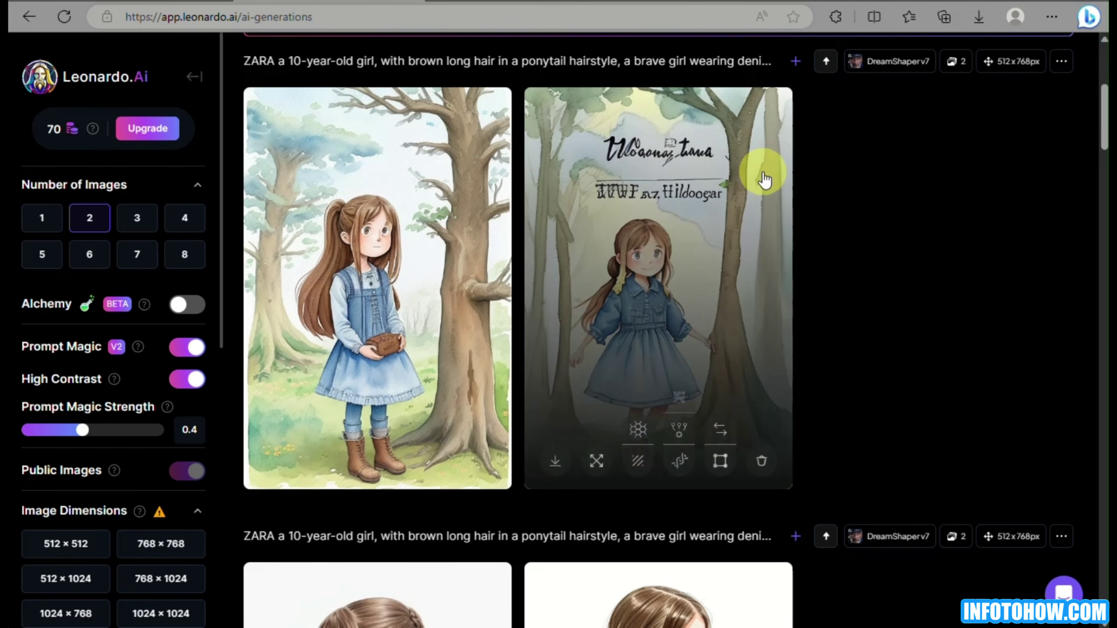
scroll(849, 220, "down", 5)
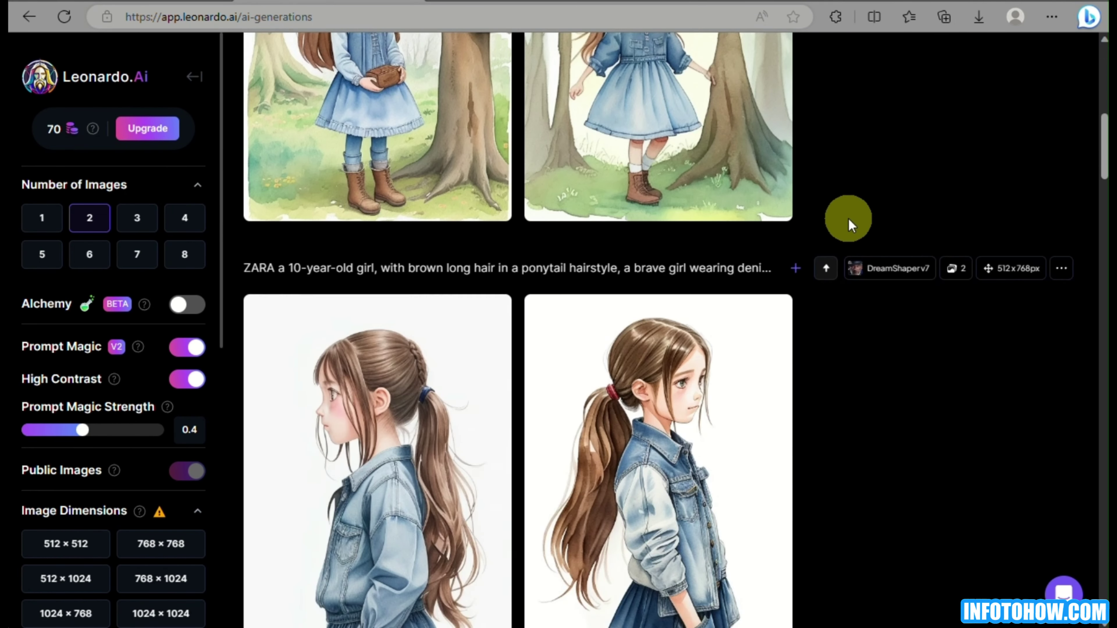
scroll(849, 219, "up", 3)
scroll(348, 279, "up", 9)
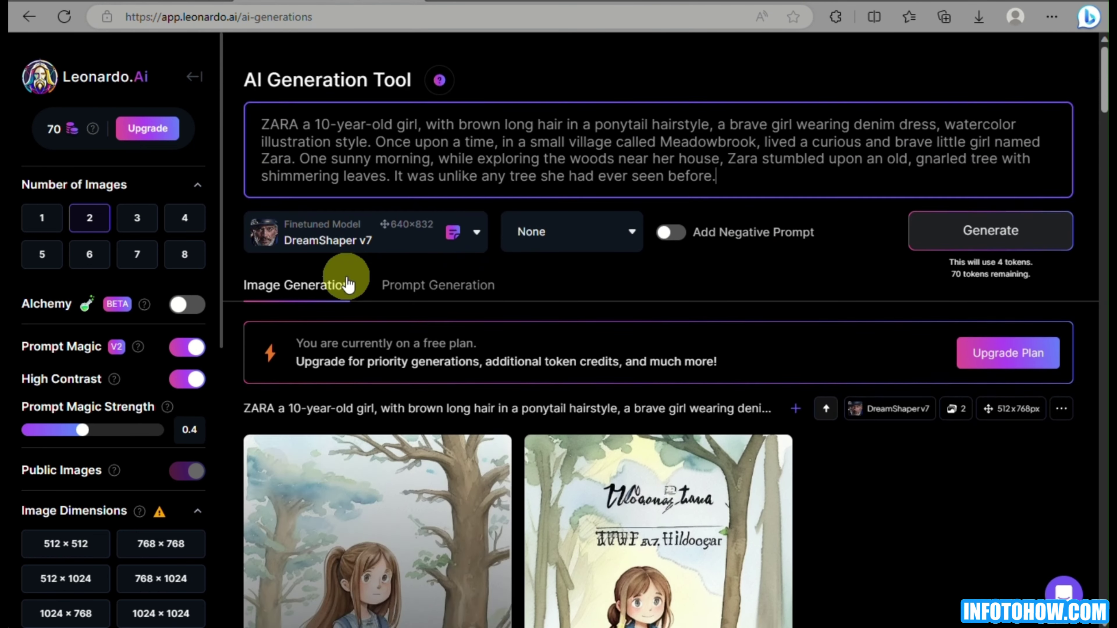
scroll(347, 281, "down", 8)
scroll(307, 336, "up", 3)
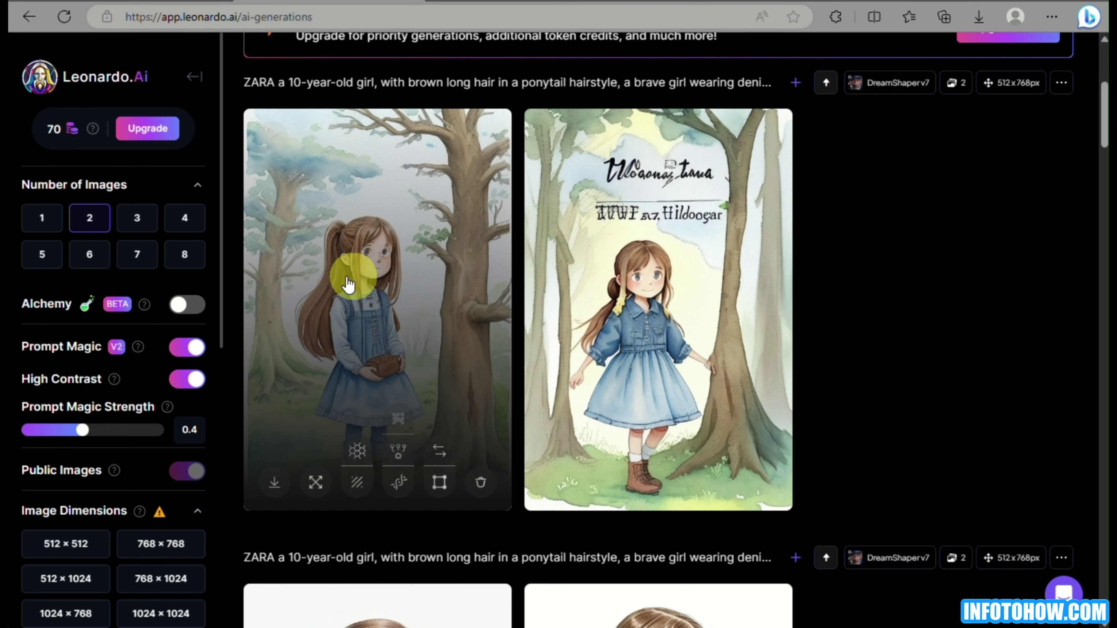
scroll(747, 301, "down", 5)
scroll(747, 308, "up", 10)
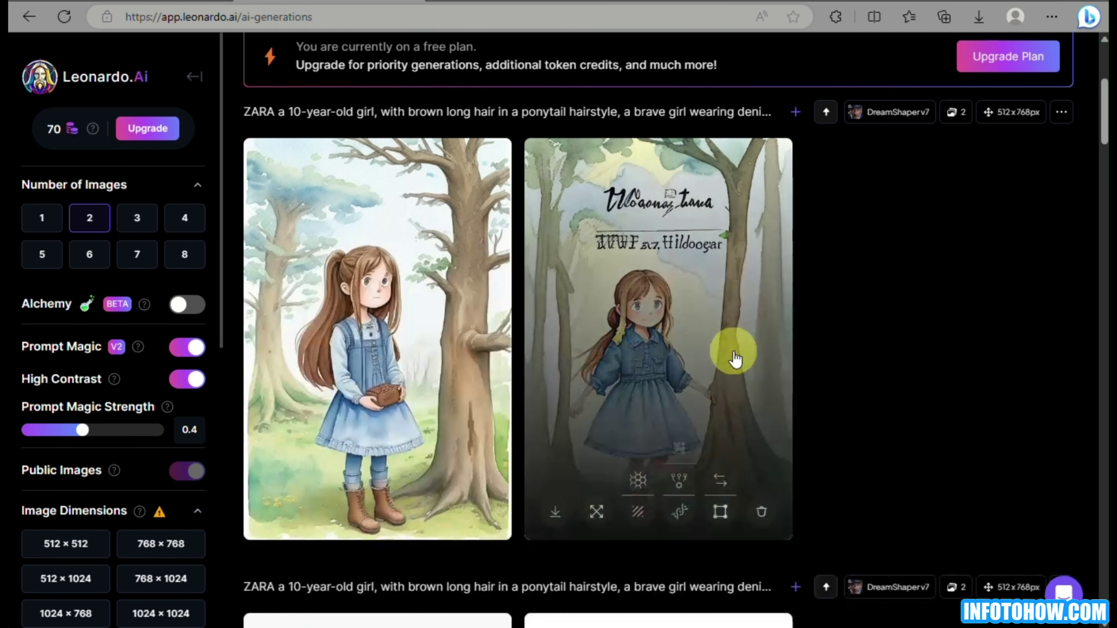
left_click(187, 2)
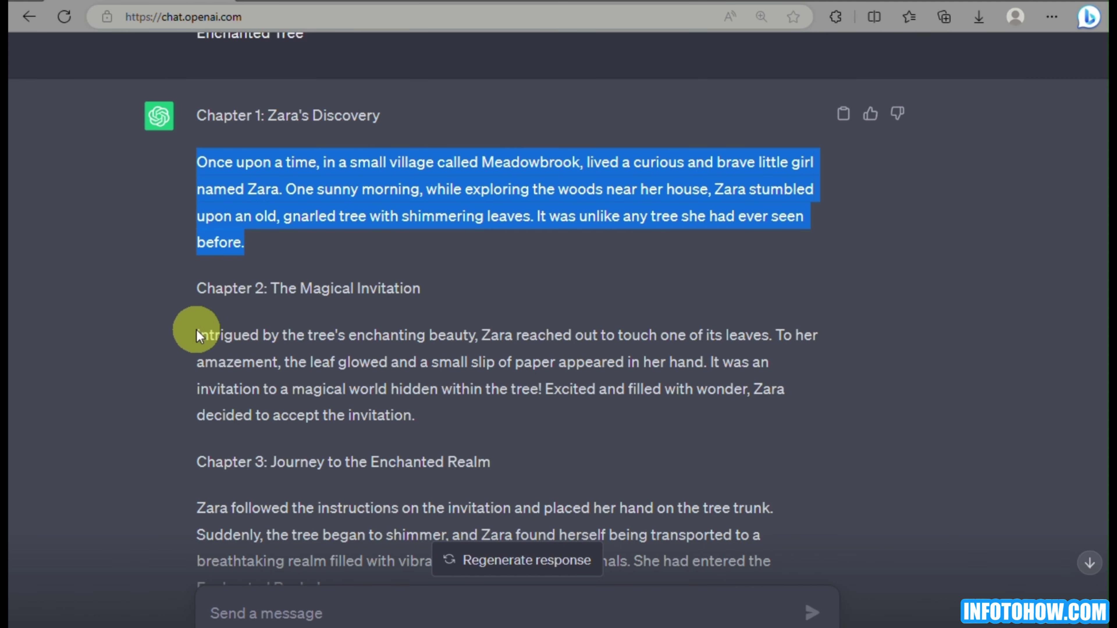
left_click_drag(196, 329, 479, 414)
left_click(368, 3)
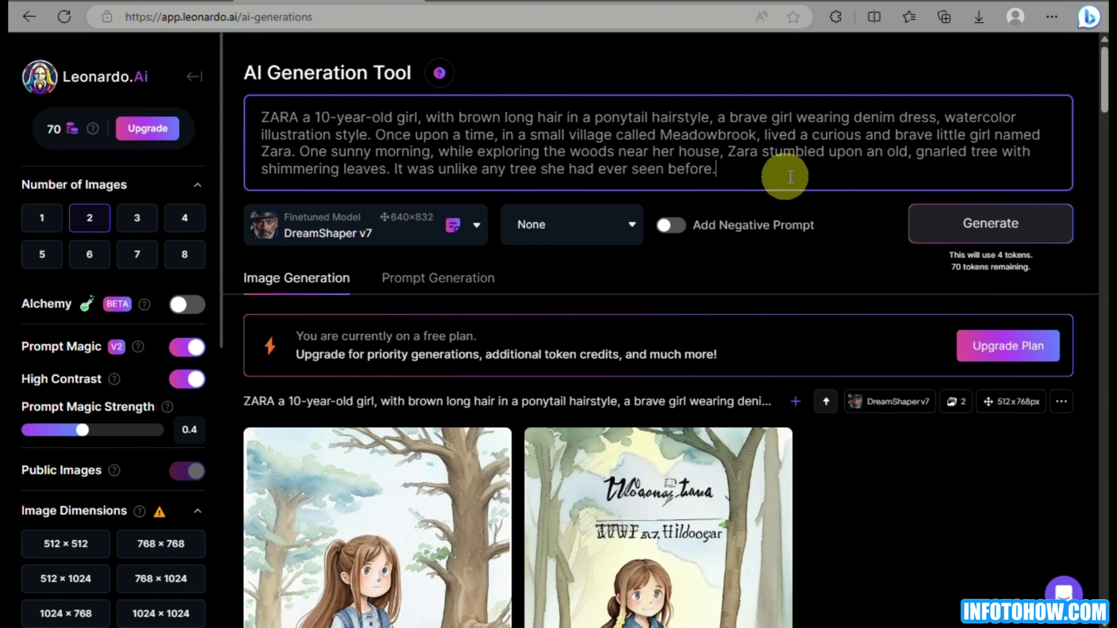
Copy the seed of the Chapter 1 generation and replace the Chapter 1 paragraph in the prompt with it, 564939264
left_click(1057, 404)
left_click(963, 343)
left_click_drag(376, 134, 721, 198)
key("ctrl+v")
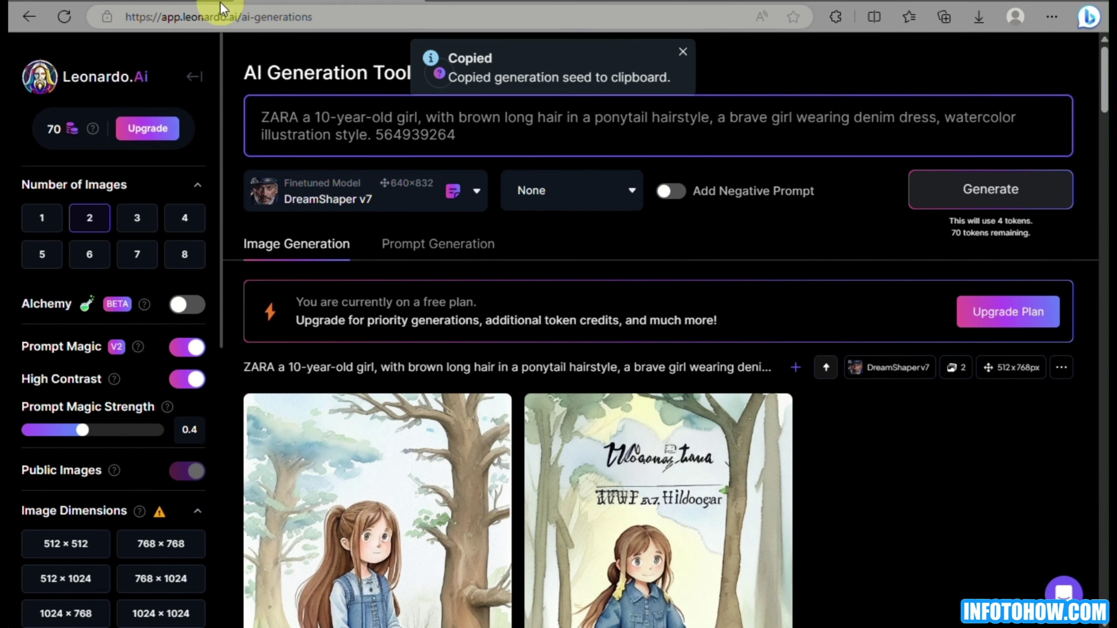
Append "::" and ChatGPT's Chapter 2 paragraph after the seed in the Leonardo.Ai prompt, generate images and review them
left_click(187, 2)
left_click(325, 361)
left_click_drag(208, 329, 415, 415)
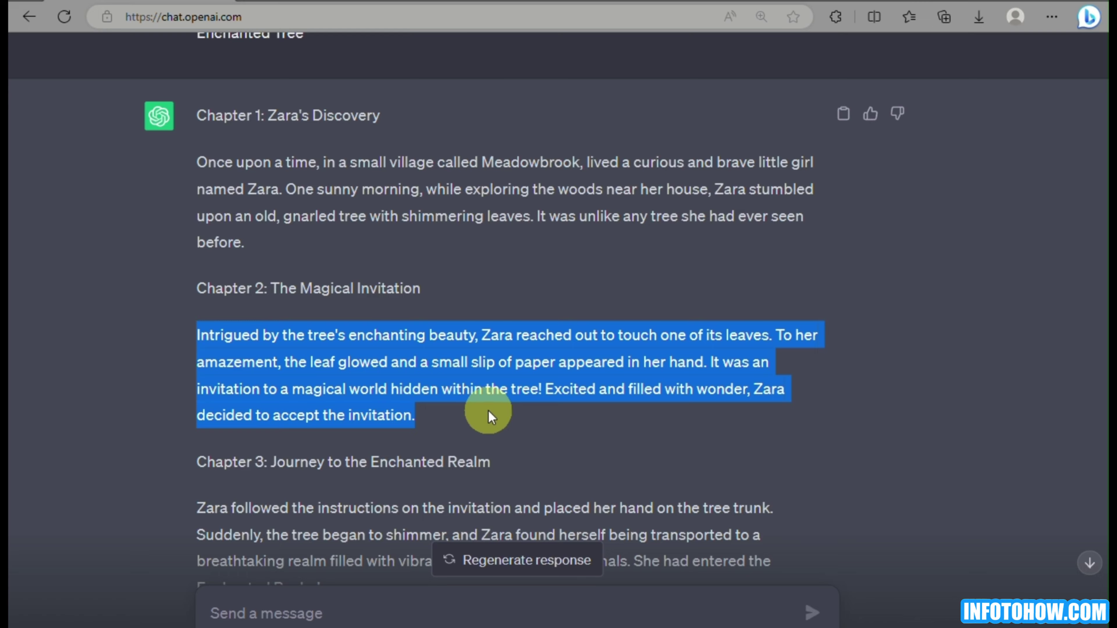
left_click(379, 2)
type("::")
key("ctrl+v")
key("Return")
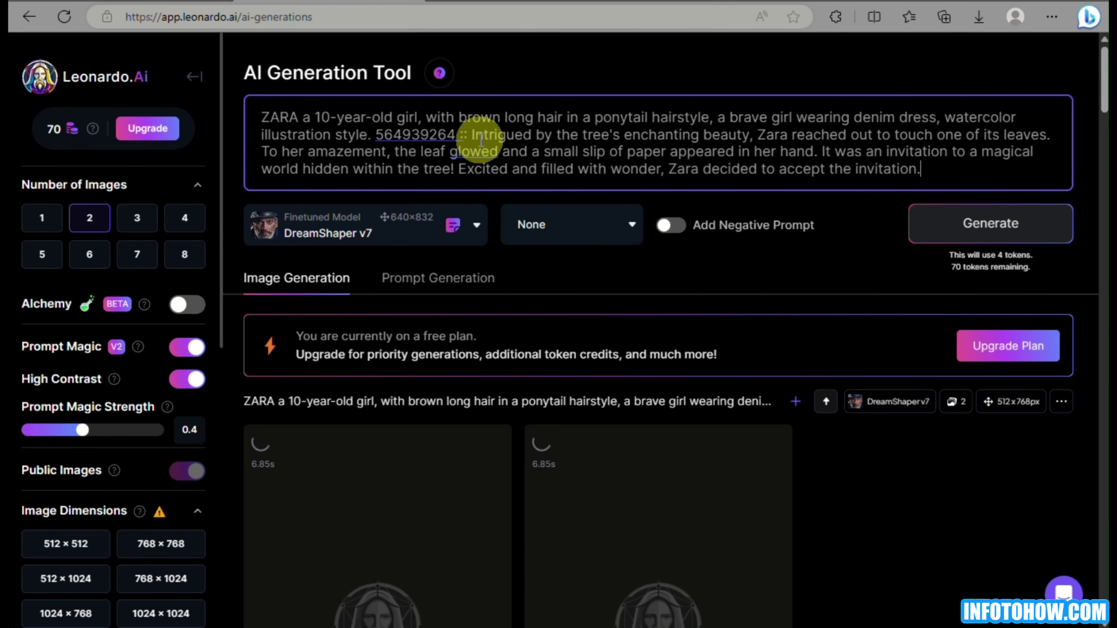
scroll(476, 248, "down", 4)
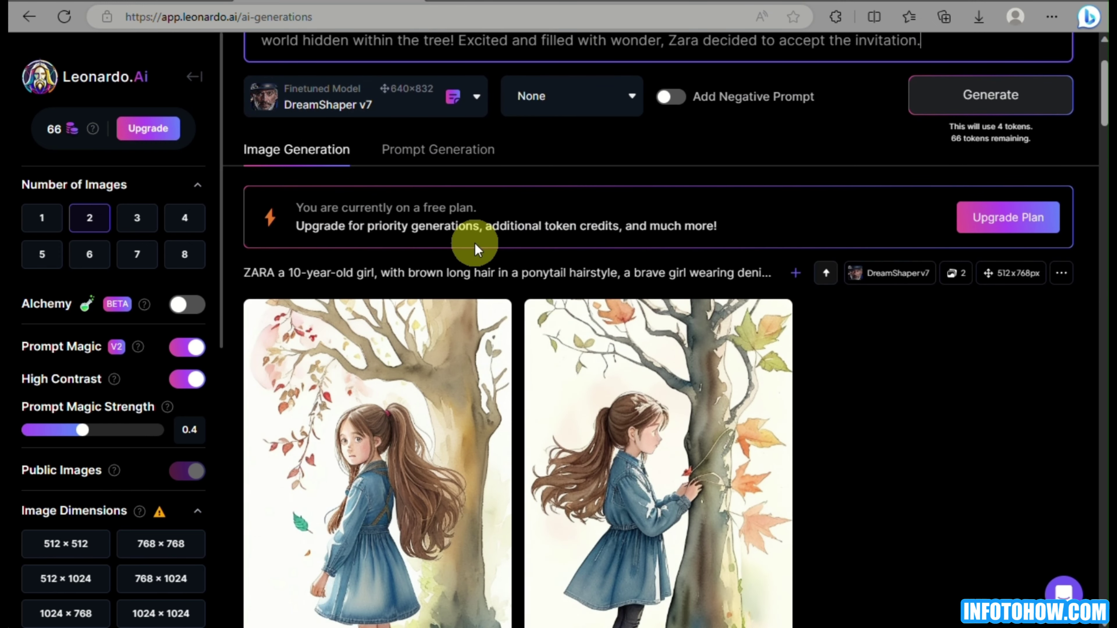
scroll(476, 249, "up", 3)
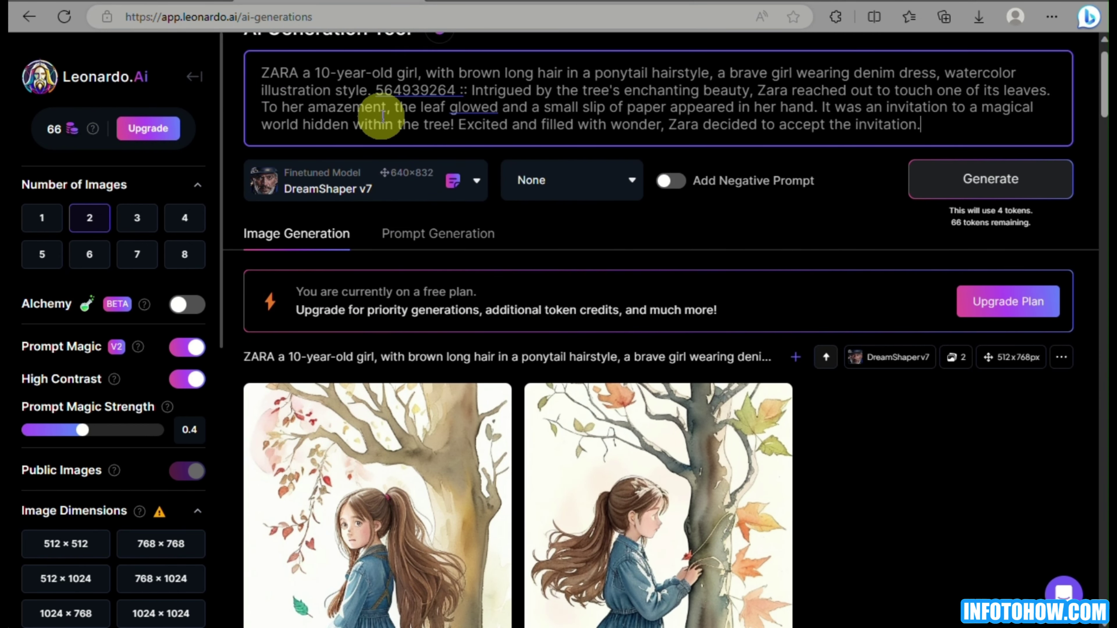
Replace the Chapter 2 paragraph in the prompt with the Chapter 3 paragraph copied from ChatGPT, then generate and review the images
left_click(148, 2)
scroll(369, 328, "down", 5)
left_click_drag(193, 218, 376, 308)
key("ctrl+c")
key("ctrl+Tab")
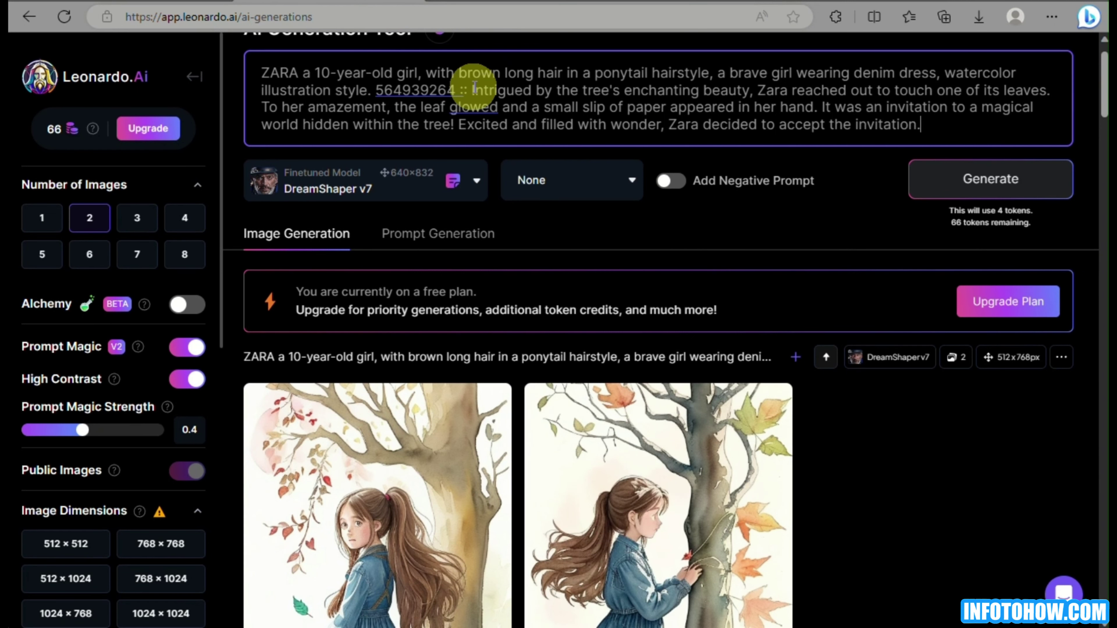
left_click_drag(473, 90, 996, 124)
key("ctrl+v")
left_click(984, 180)
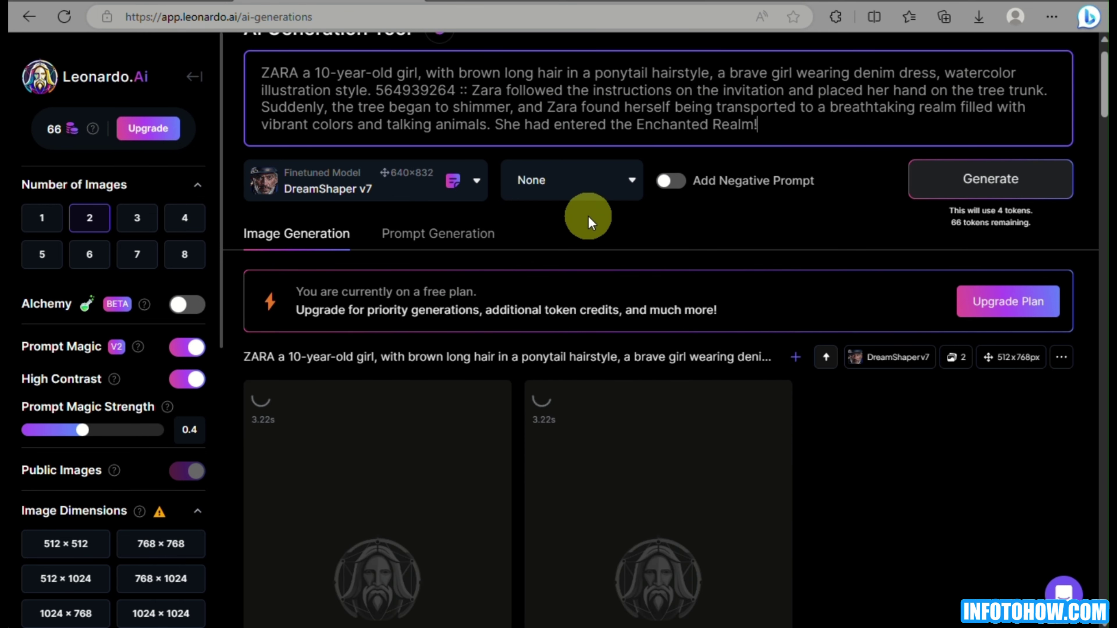
scroll(589, 216, "down", 10)
scroll(589, 217, "up", 10)
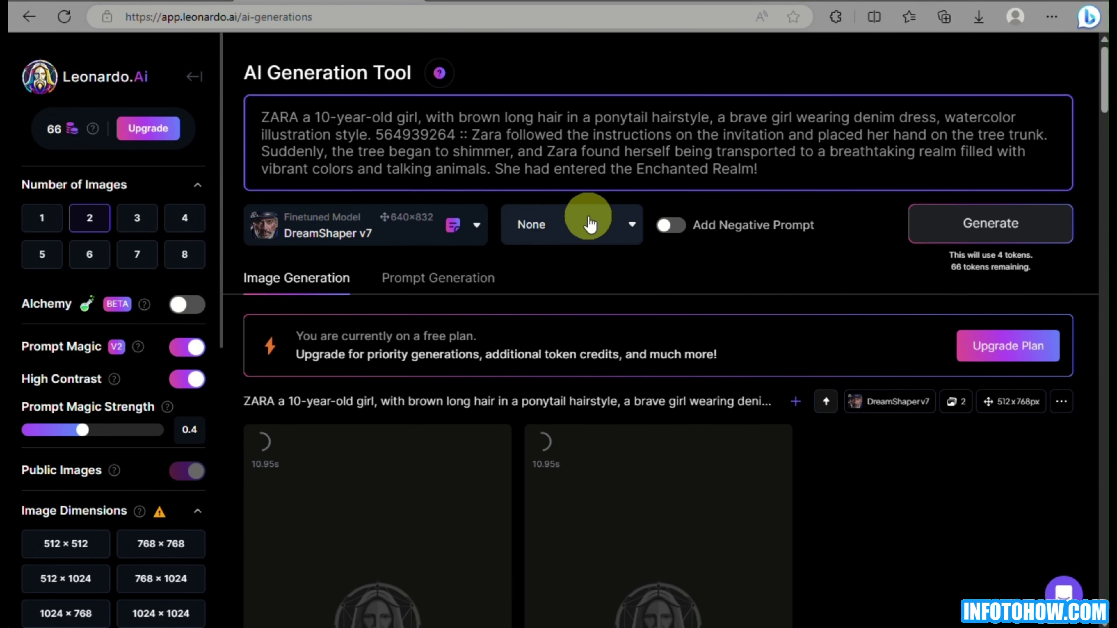
scroll(590, 220, "down", 5)
scroll(588, 219, "up", 5)
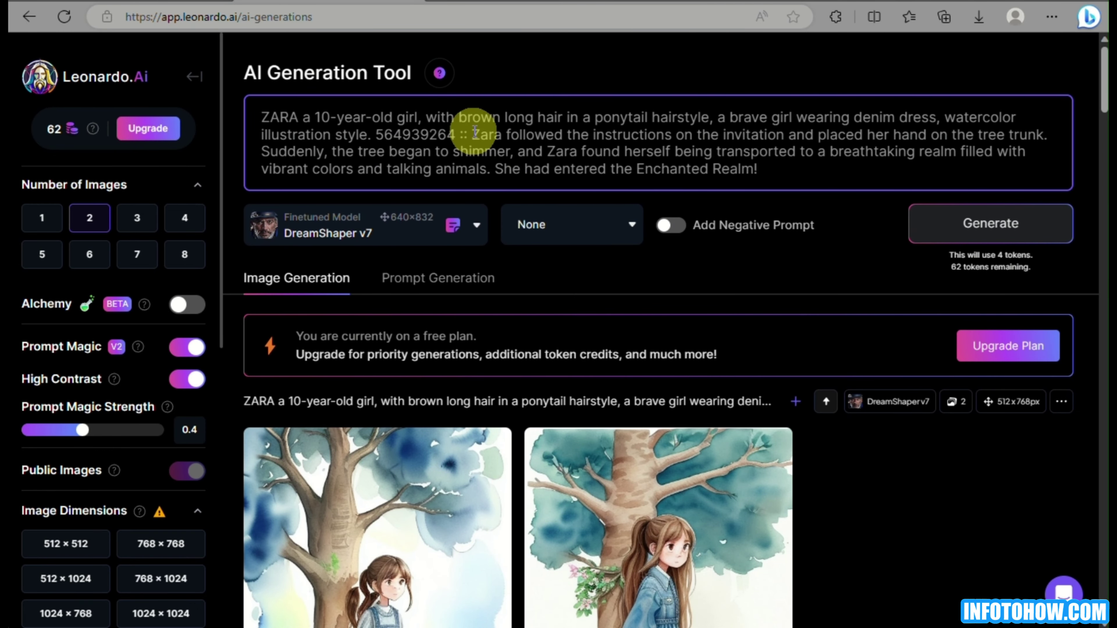
Copy the Chapter 4 paragraph from ChatGPT and insert it, followed by "::", before the seed in the Leonardo.Ai prompt
left_click_drag(473, 134, 849, 175)
left_click(849, 175)
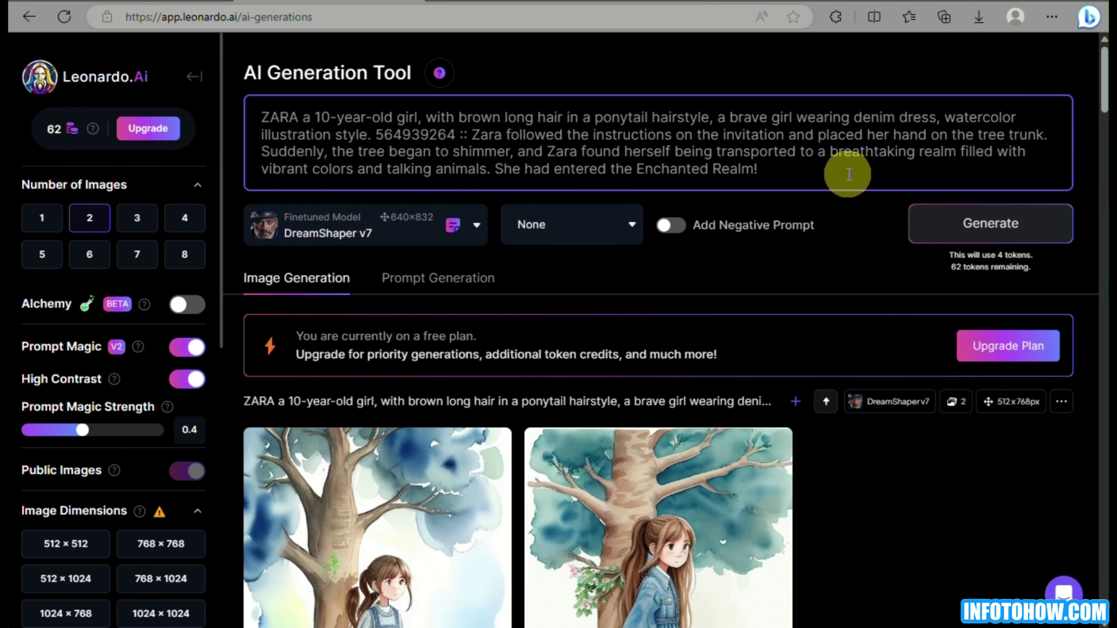
left_click(163, 3)
scroll(205, 341, "down", 2)
left_click_drag(194, 264, 439, 353)
left_click(335, 7)
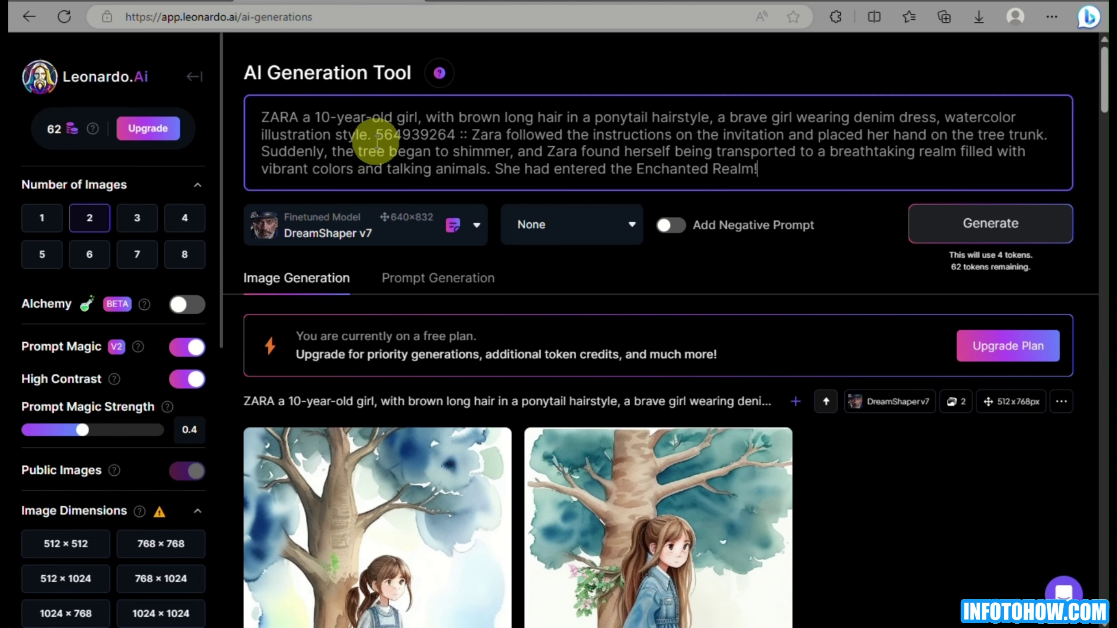
left_click(376, 133)
key("ctrl+v")
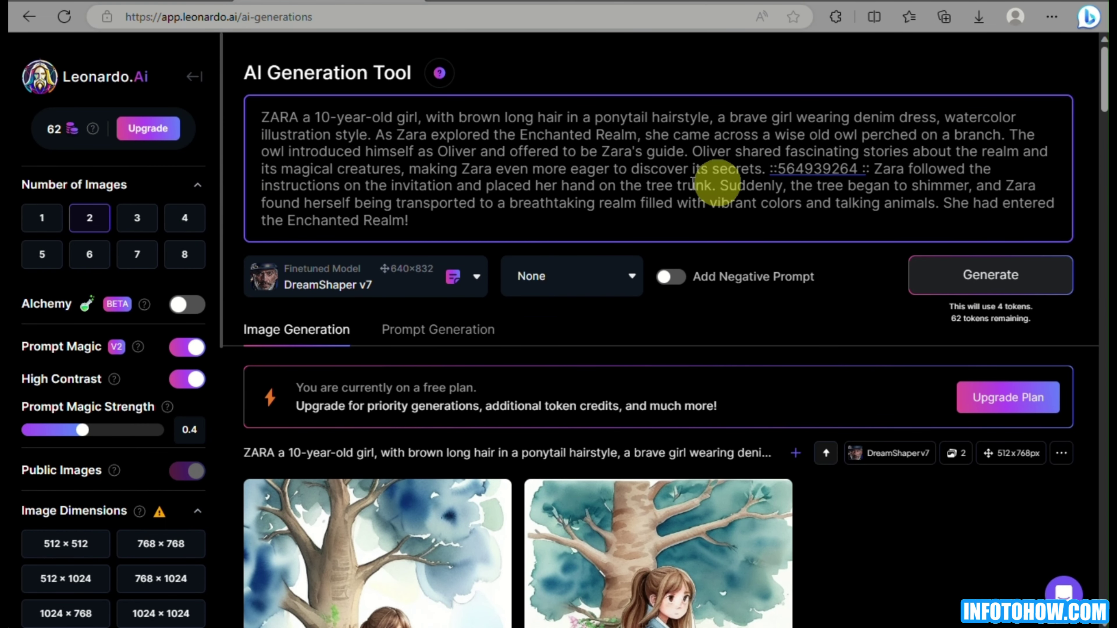
Delete the Chapter 3 paragraph after the seed, space the seed from "::", generate the Chapter 4 images and review them
left_click_drag(860, 168, 923, 251)
key("BackSpace")
left_click(776, 168)
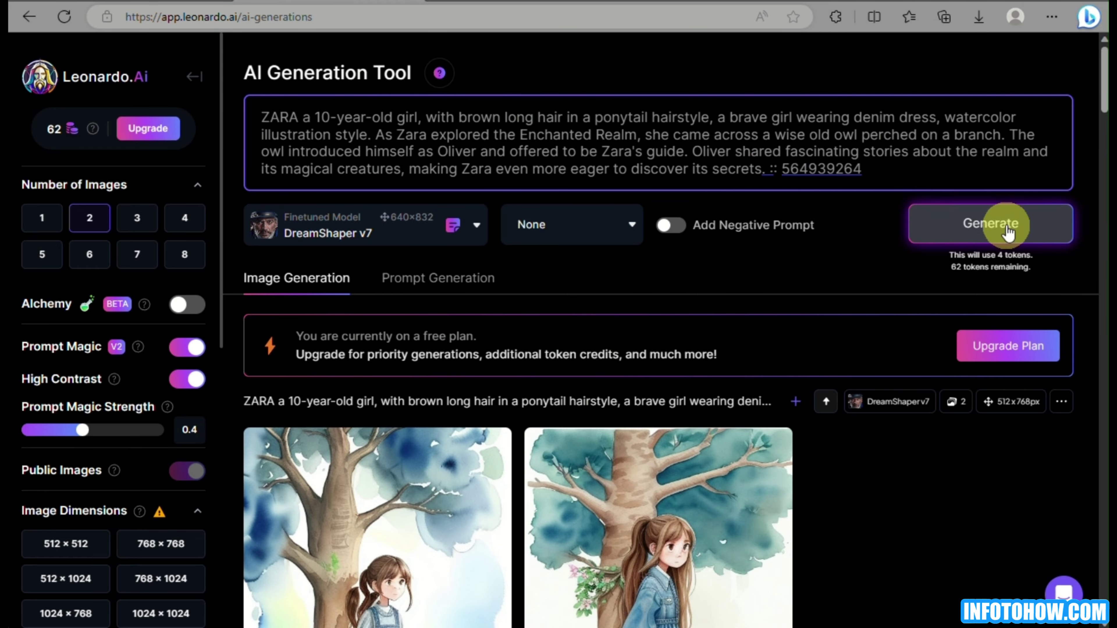
left_click(972, 219)
scroll(441, 394, "down", 10)
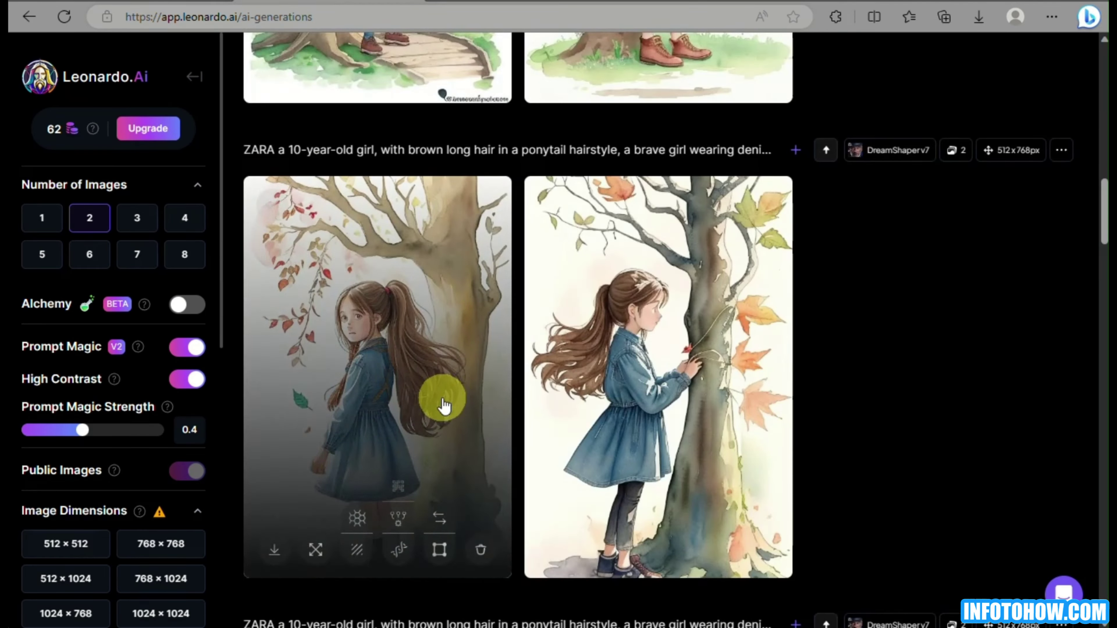
scroll(442, 398, "down", 4)
scroll(443, 398, "up", 14)
scroll(442, 399, "down", 10)
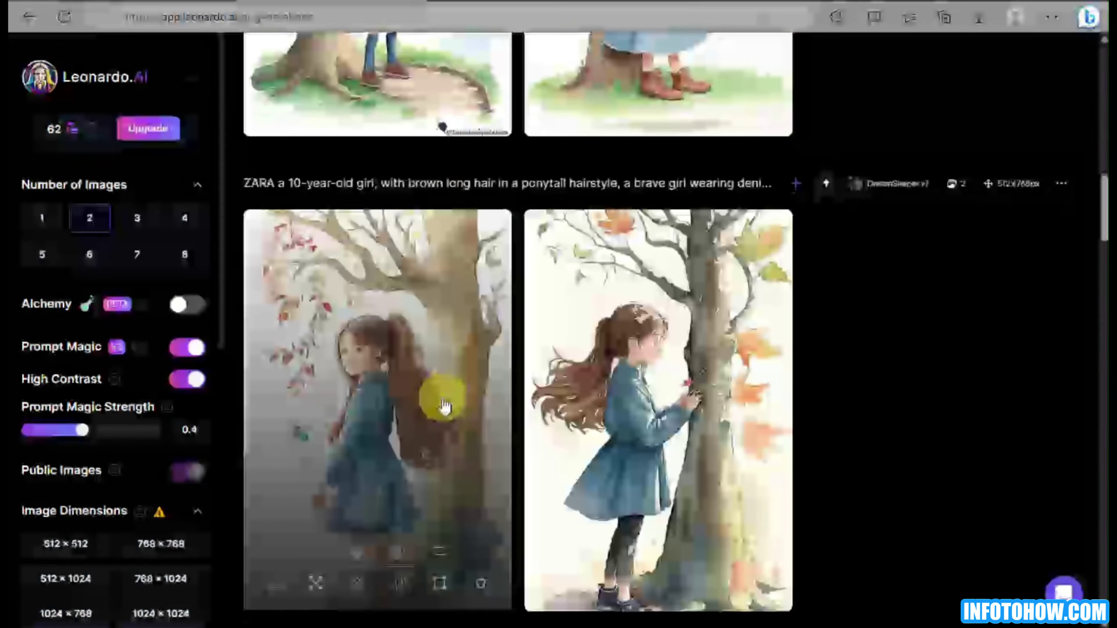
scroll(442, 398, "down", 6)
scroll(442, 398, "up", 15)
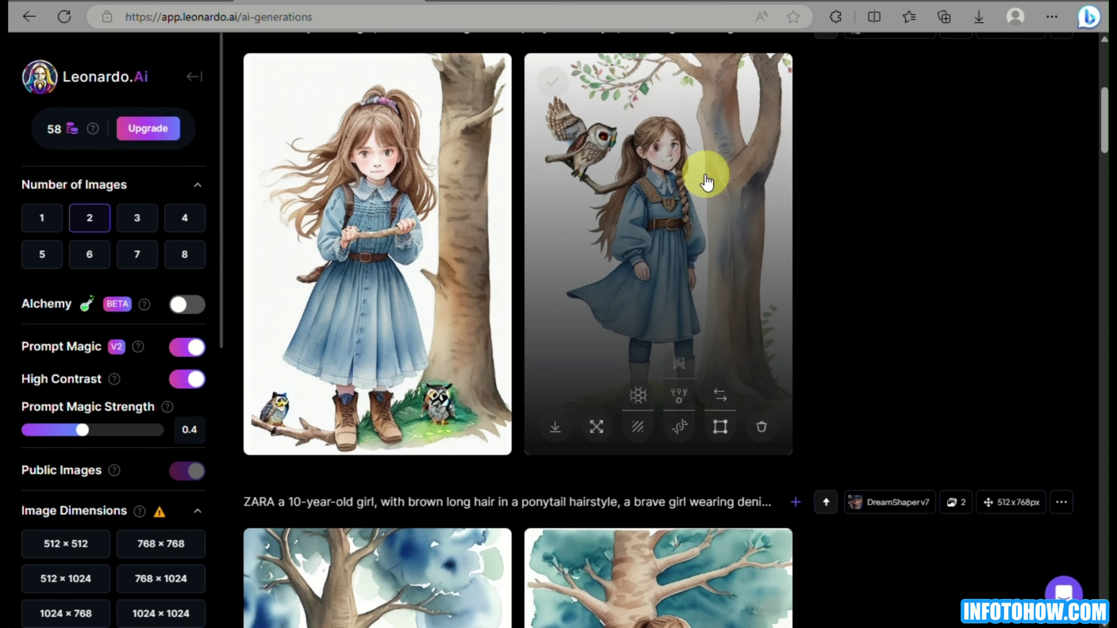
Replace the Chapter 4 paragraph in the prompt with ChatGPT's Chapter 5 paragraph, keeping the seed at the end, and generate images
scroll(706, 180, "up", 10)
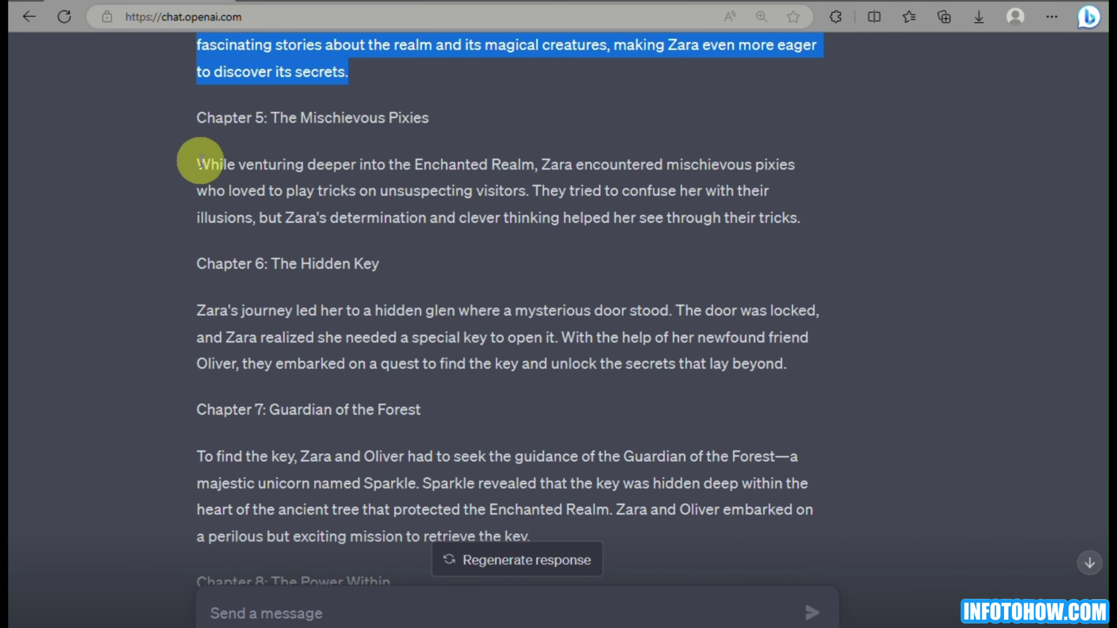
left_click_drag(198, 164, 931, 224)
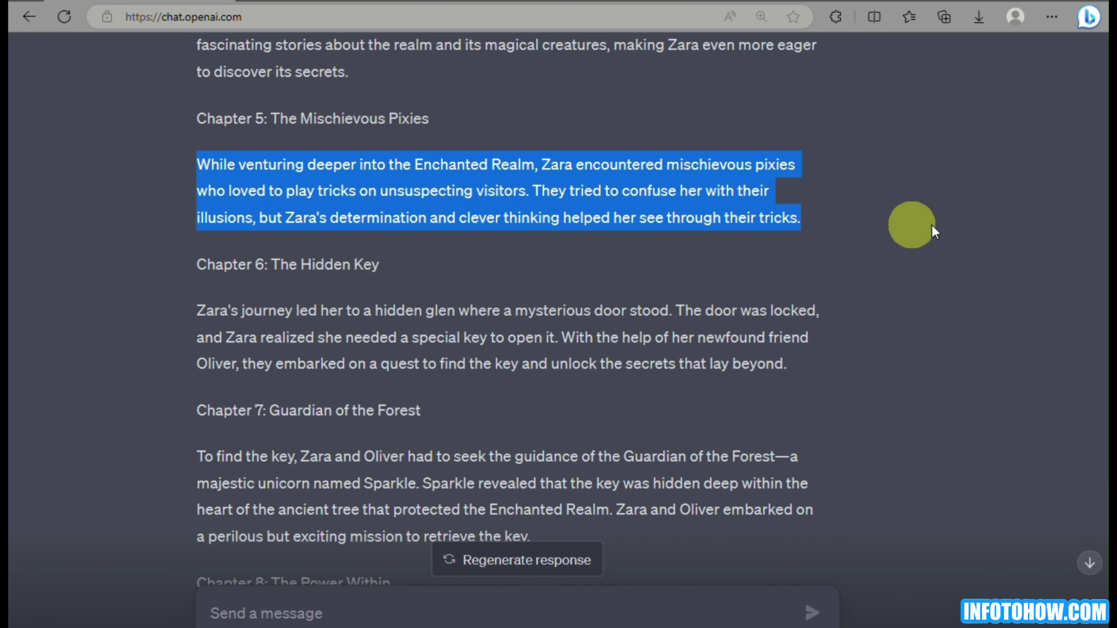
key("ctrl+Tab")
left_click_drag(376, 134, 760, 168)
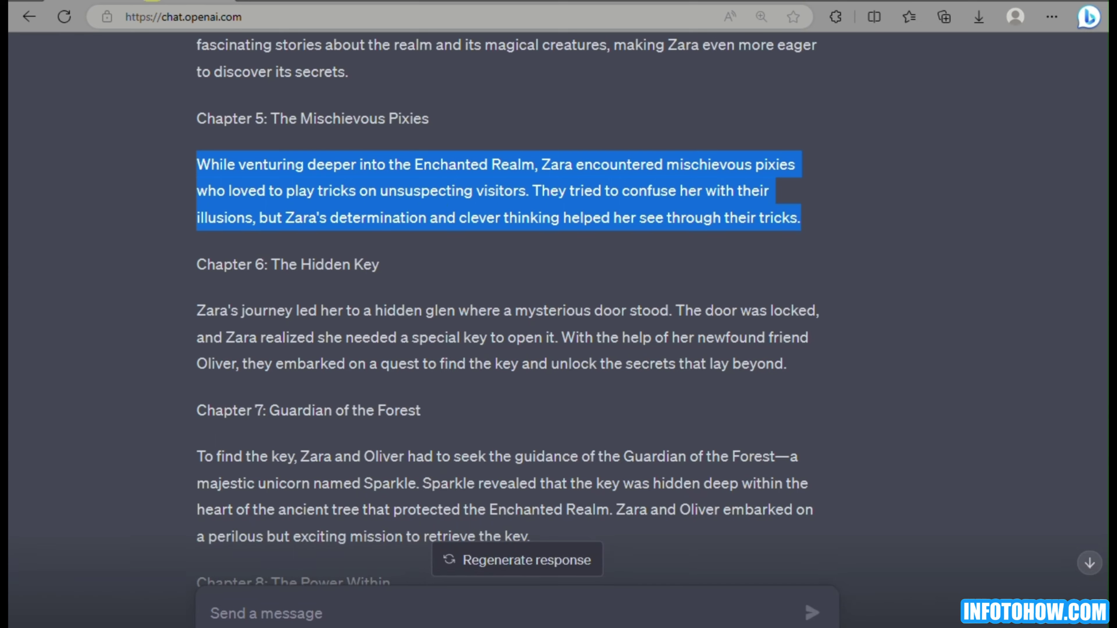
right_click(443, 210)
left_click(446, 213)
key("ctrl+Tab")
left_click_drag(376, 134, 763, 163)
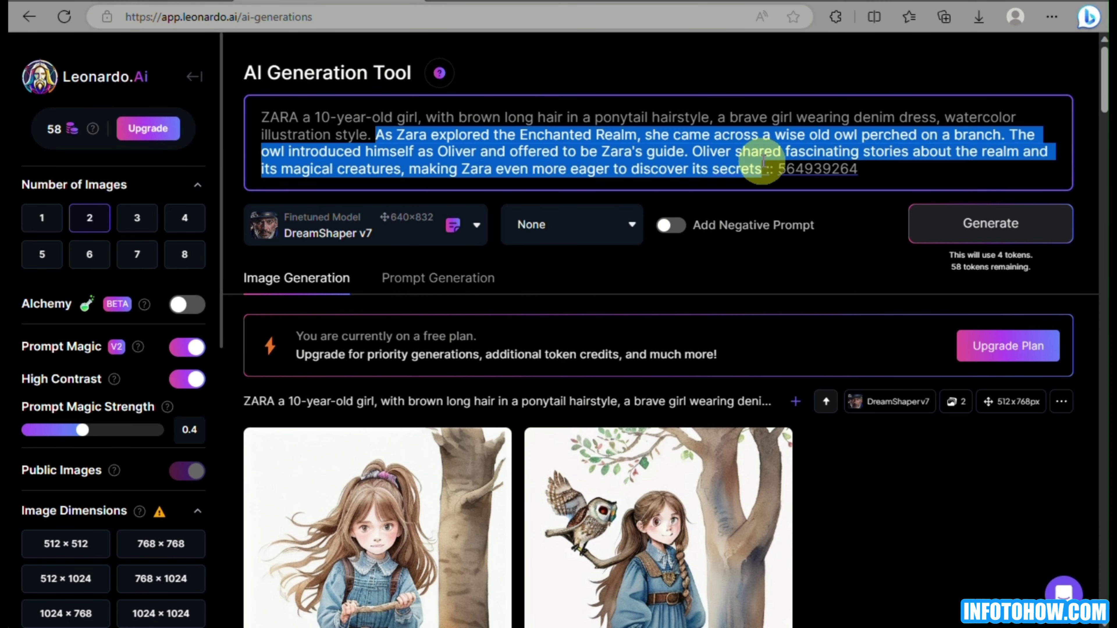
type("While venturing deeper into the Enchanted Realm, Zara encountered mischievous pixies who loved to play tricks on unsuspecting visitors. They tried to confuse her with their illusions, but Zara's determination and clever thinking helped her see through their tricks!")
key("Return")
scroll(761, 163, "down", 15)
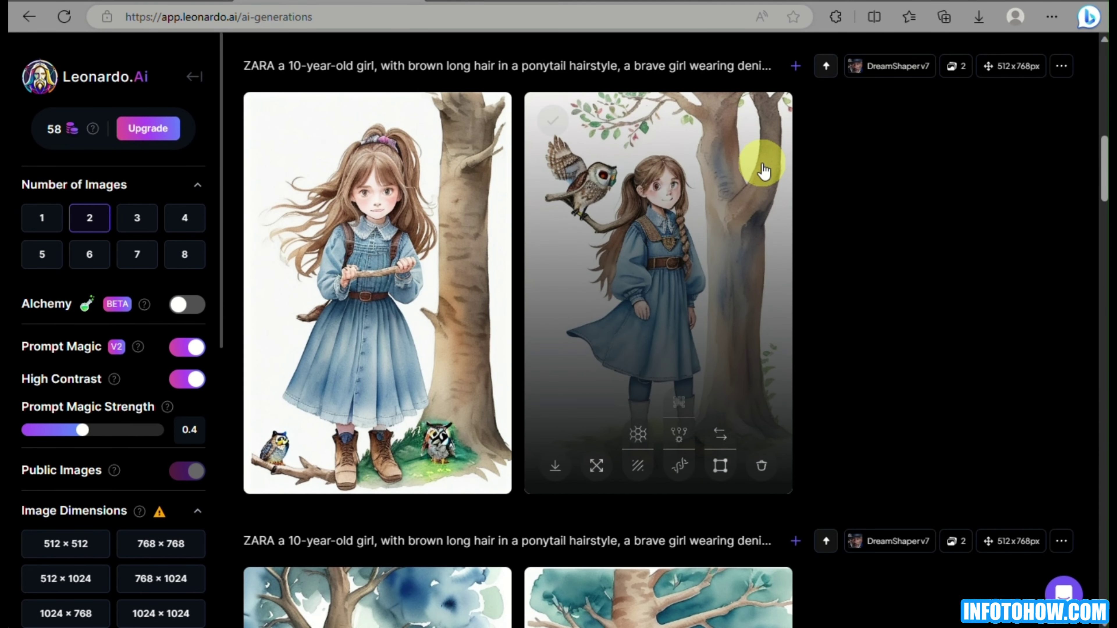
scroll(763, 169, "up", 15)
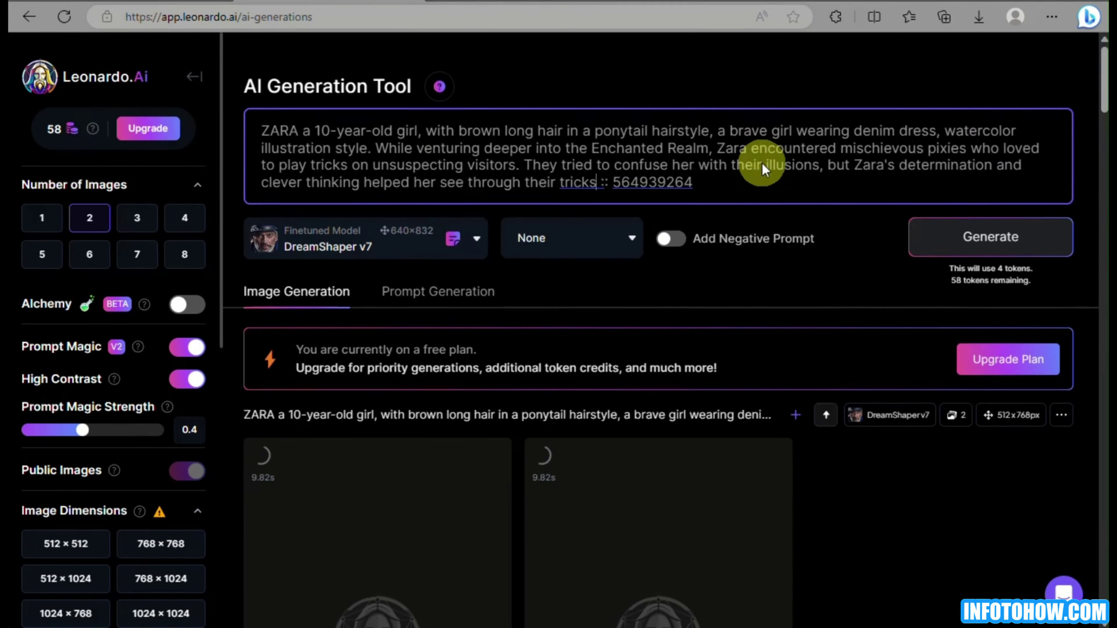
Copy the Chapter 6 paragraph, beginning "Zara's journey led her to a hidden glen", from ChatGPT and return to Leonardo.Ai
left_click(140, 0)
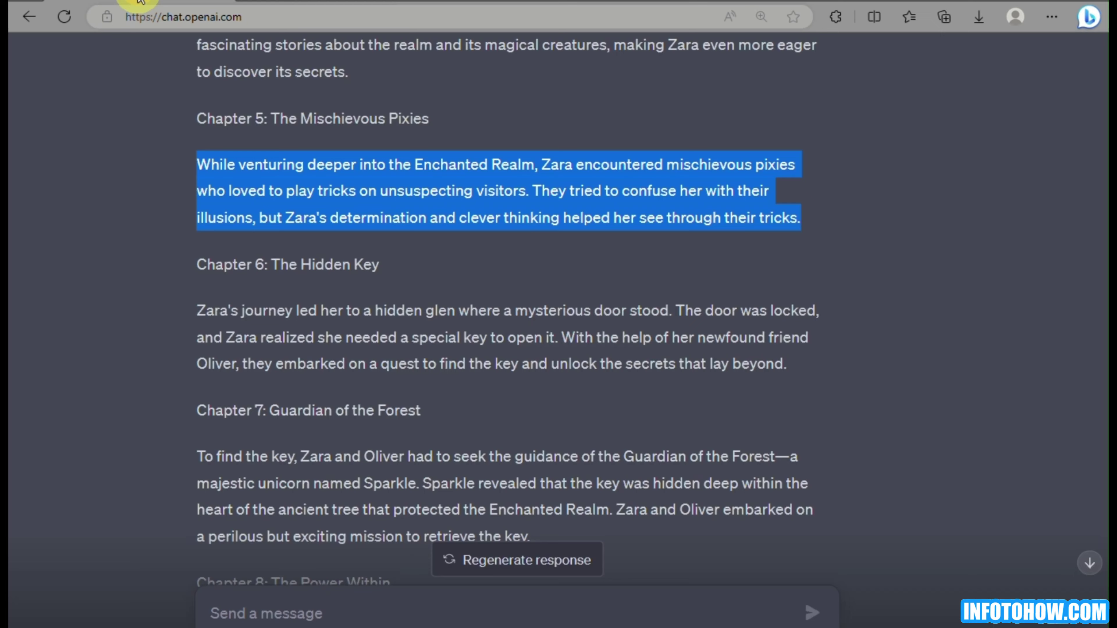
left_click_drag(196, 310, 824, 369)
key("ctrl+c")
key("ctrl+Tab")
scroll(520, 278, "up", 2)
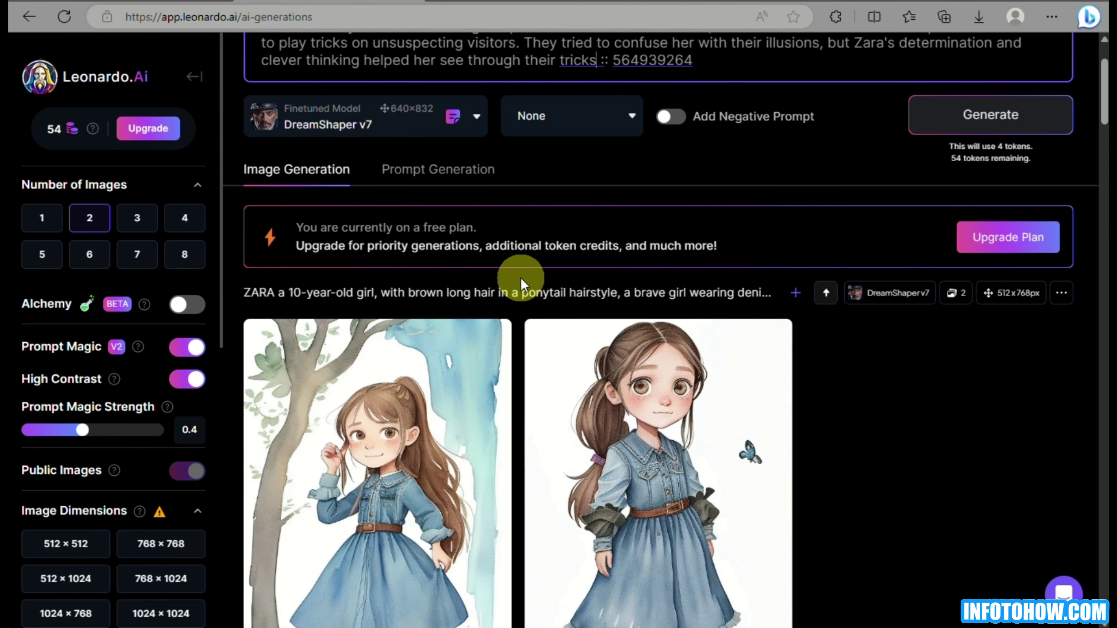
Cut the Chapter 5 prompt text after "unsuspecting visitors", keeping ":: 564939264" at the end, and generate new images
scroll(521, 277, "up", 1)
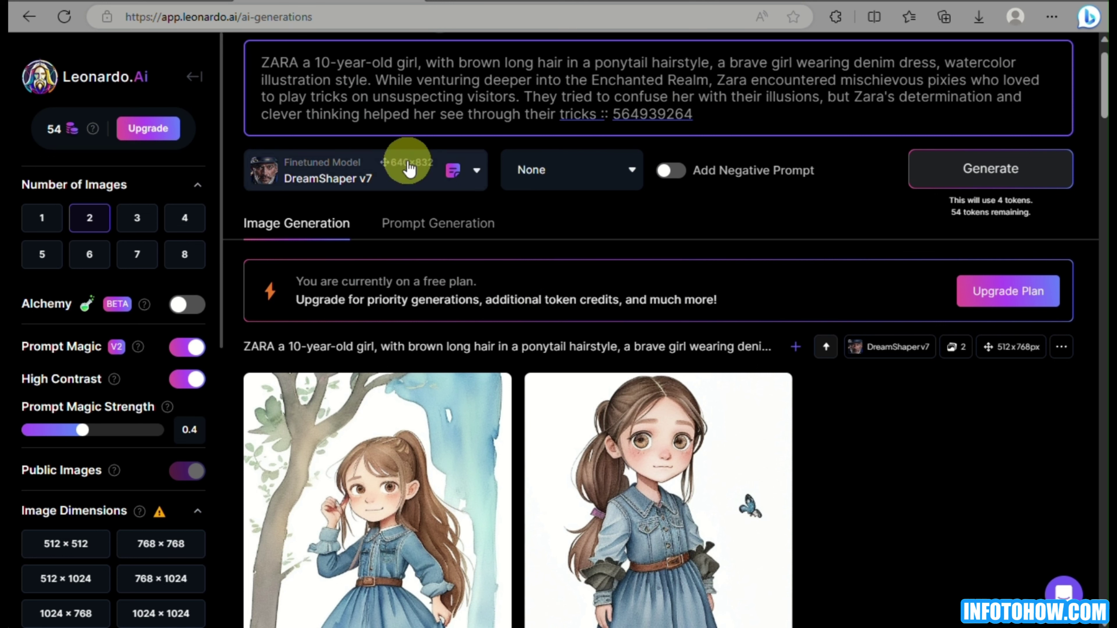
left_click_drag(524, 96, 600, 111)
key("BackSpace")
key("Left")
key("BackSpace")
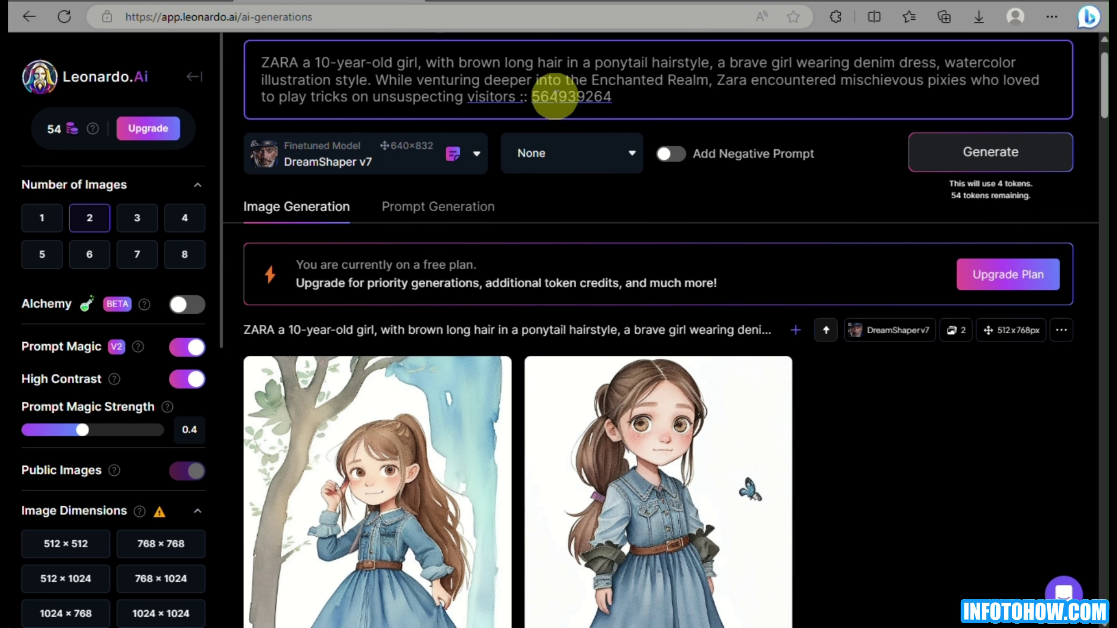
left_click(991, 153)
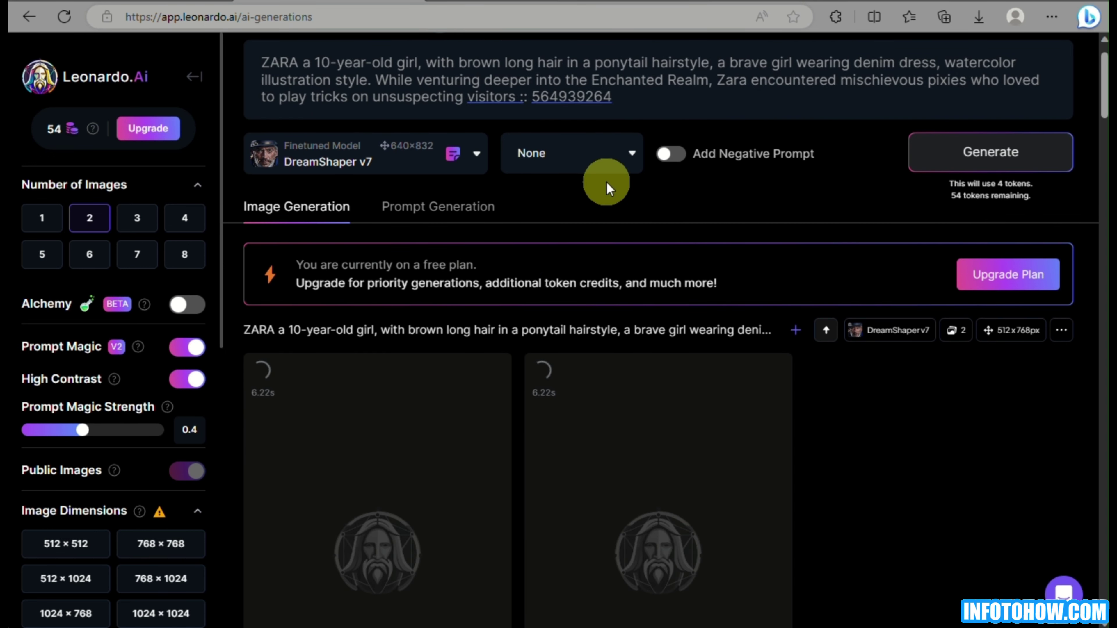
Replace the Chapter 5 text with the Chapter 6 paragraph, trim it to end at "open it" before the seed, and generate images
left_click_drag(376, 79, 518, 96)
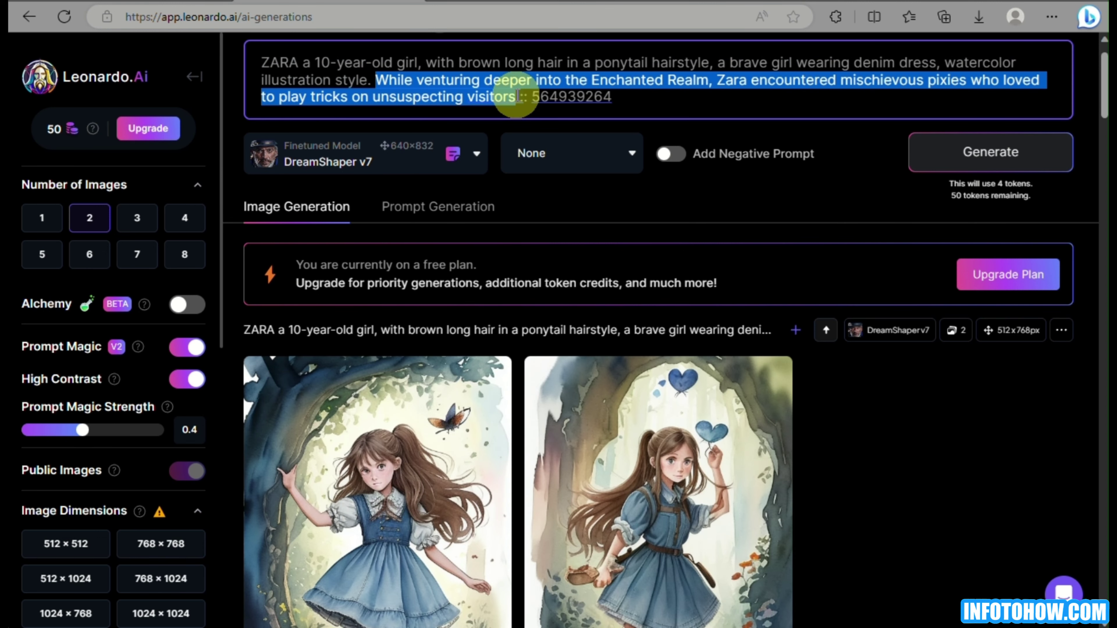
key("ctrl+v")
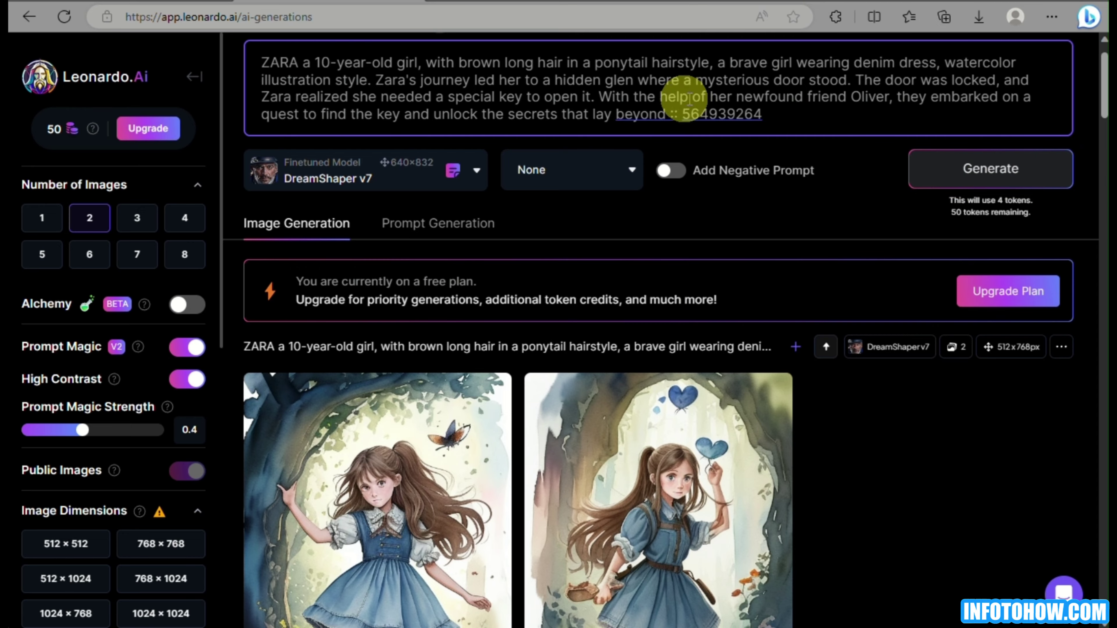
left_click_drag(598, 97, 667, 114)
key("BackSpace")
key("Return")
scroll(442, 319, "down", 15)
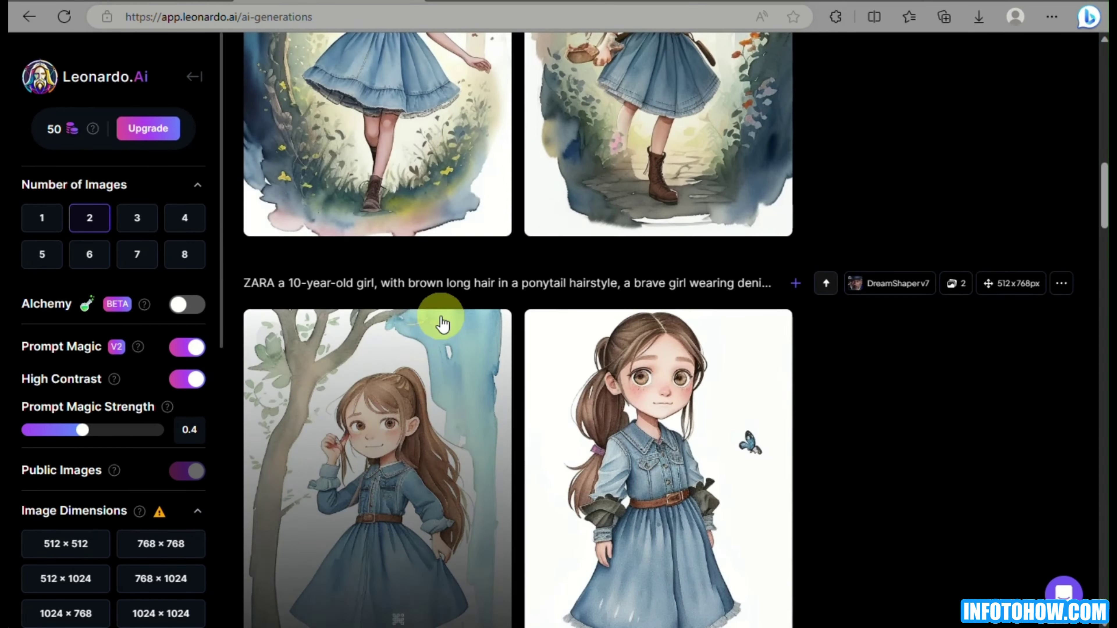
scroll(440, 316, "up", 15)
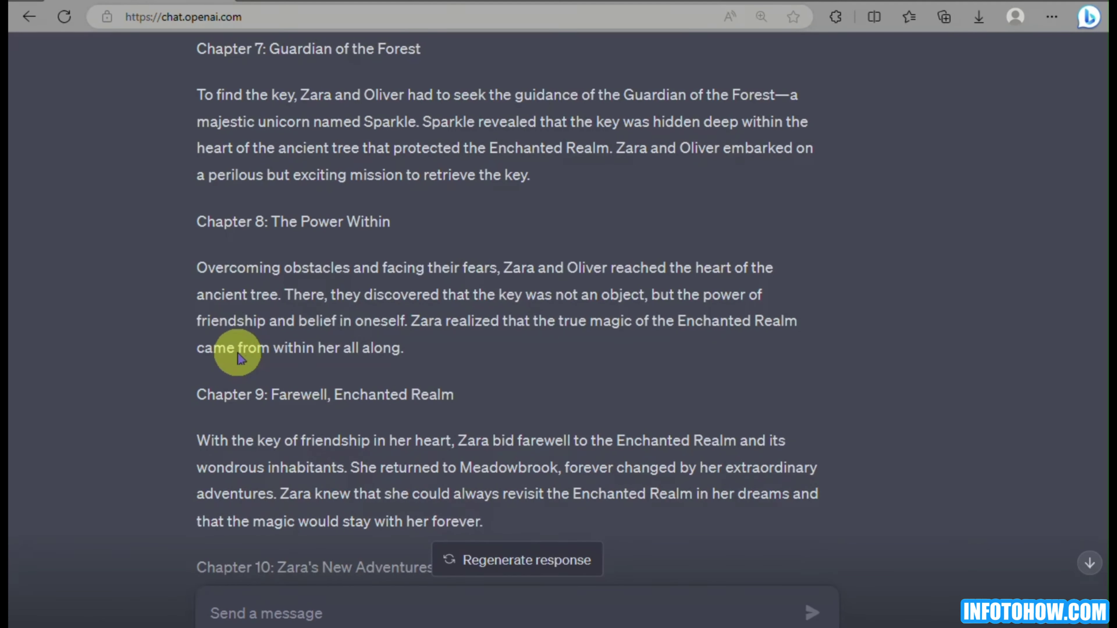
Replace the Chapter 6 text in the Leonardo.Ai prompt with the Chapter 7 paragraph copied from ChatGPT
left_click_drag(198, 94, 556, 181)
key("ctrl+c")
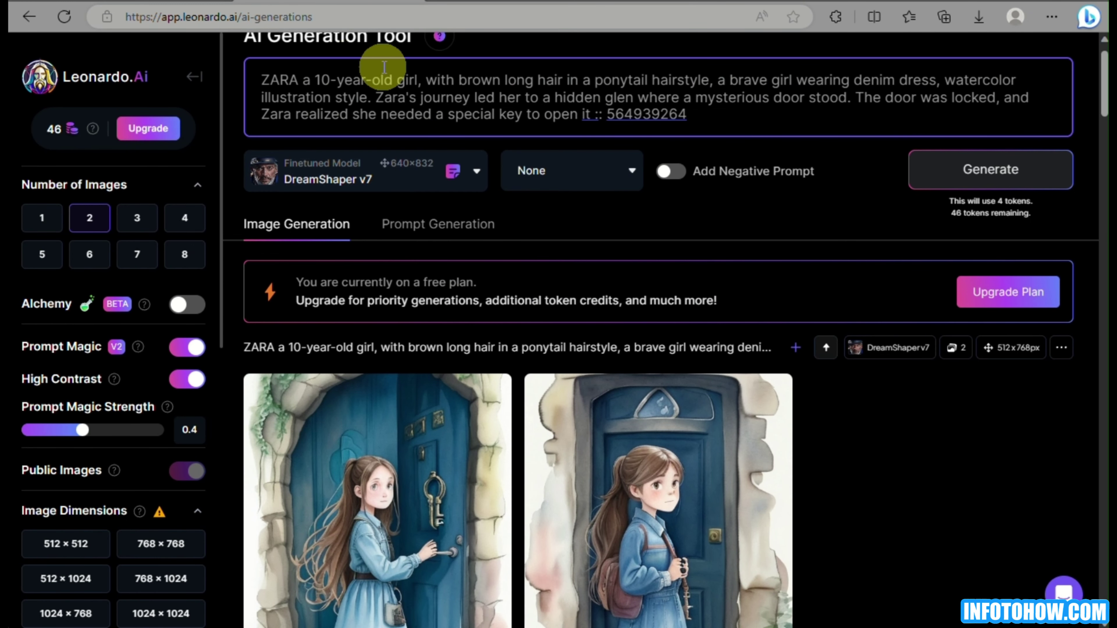
left_click_drag(376, 98, 598, 114)
key("ctrl+v")
Delete "To find the key," and the closing sentence about the perilous mission from the prompt, then generate the Chapter 7 images
left_click_drag(476, 97, 374, 98)
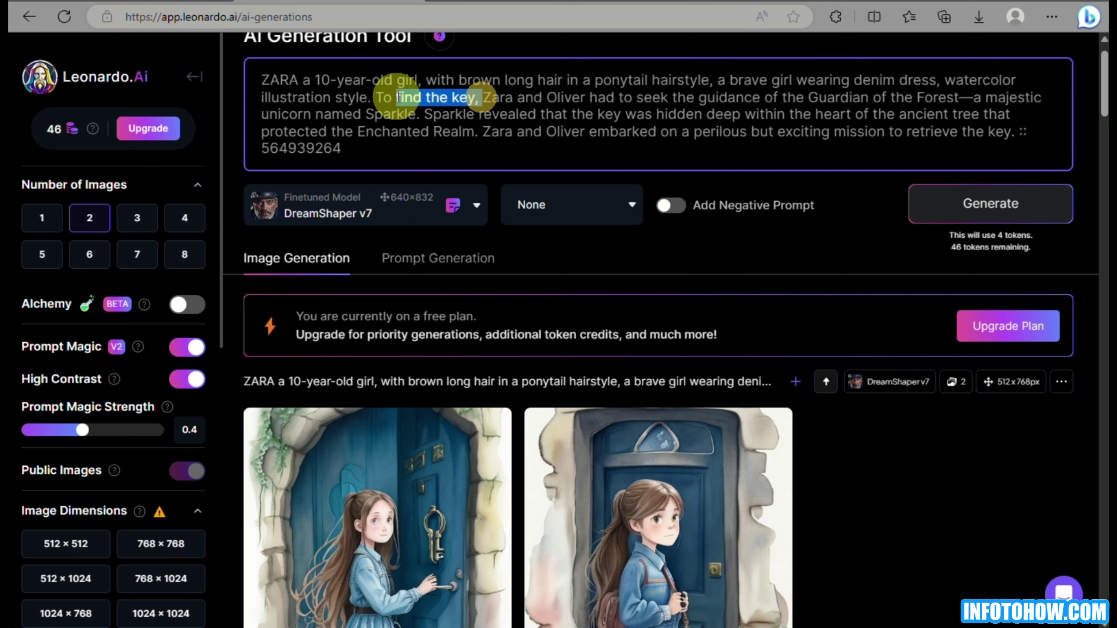
key("BackSpace")
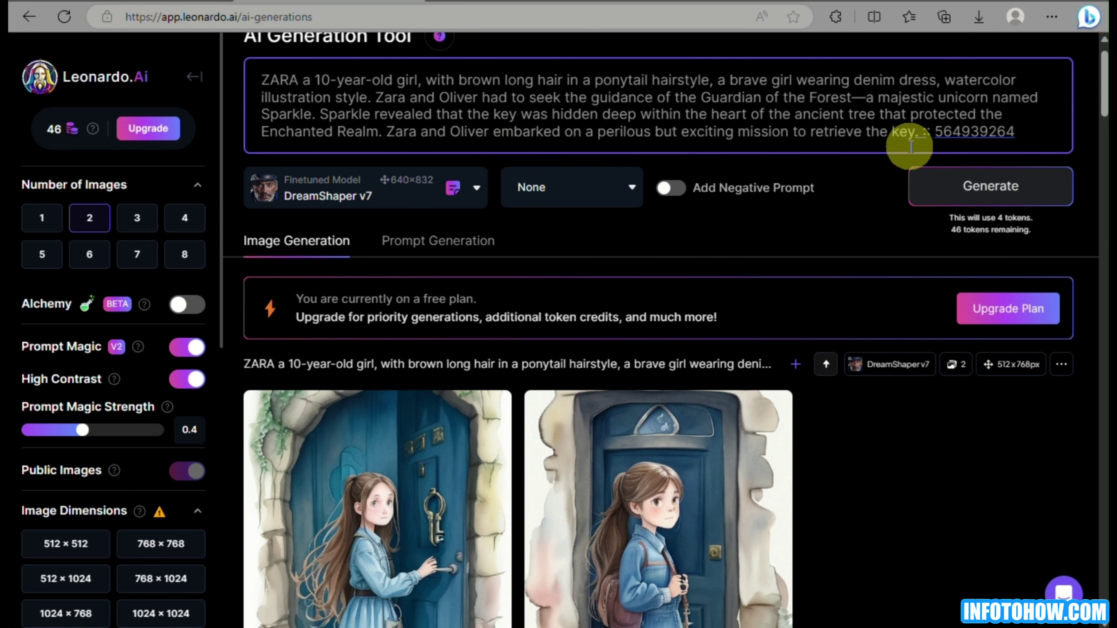
left_click_drag(923, 130, 388, 140)
key("BackSpace")
left_click(1013, 189)
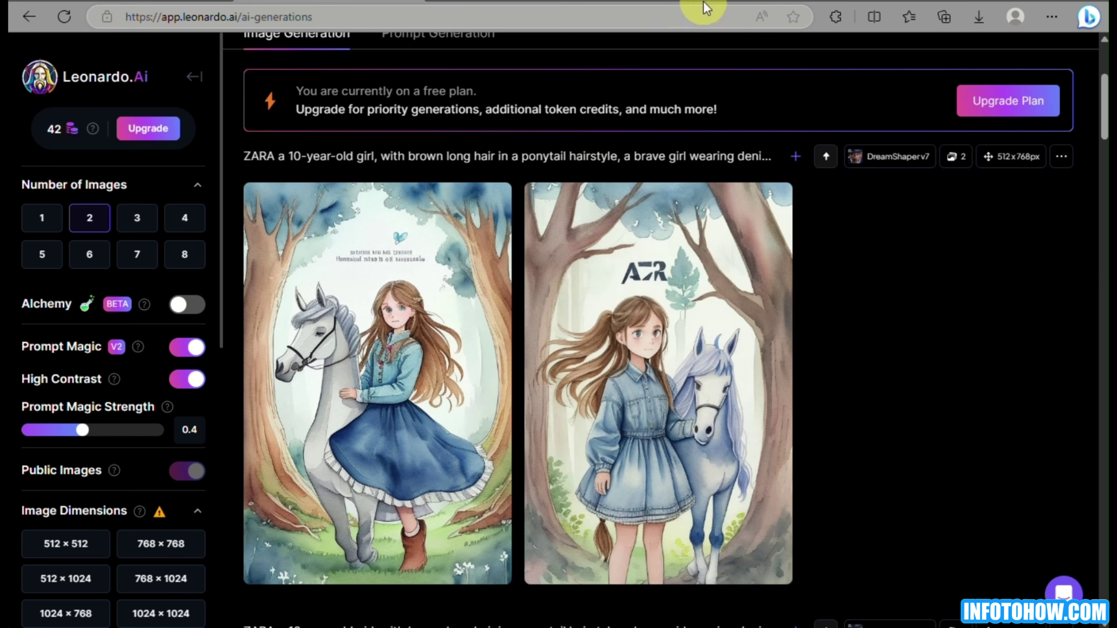
Shorten the prompt to seeking "the guidance of a majestic Unicorn named Sparkle." before the seed, then generate and review the images
scroll(642, 138, "up", 5)
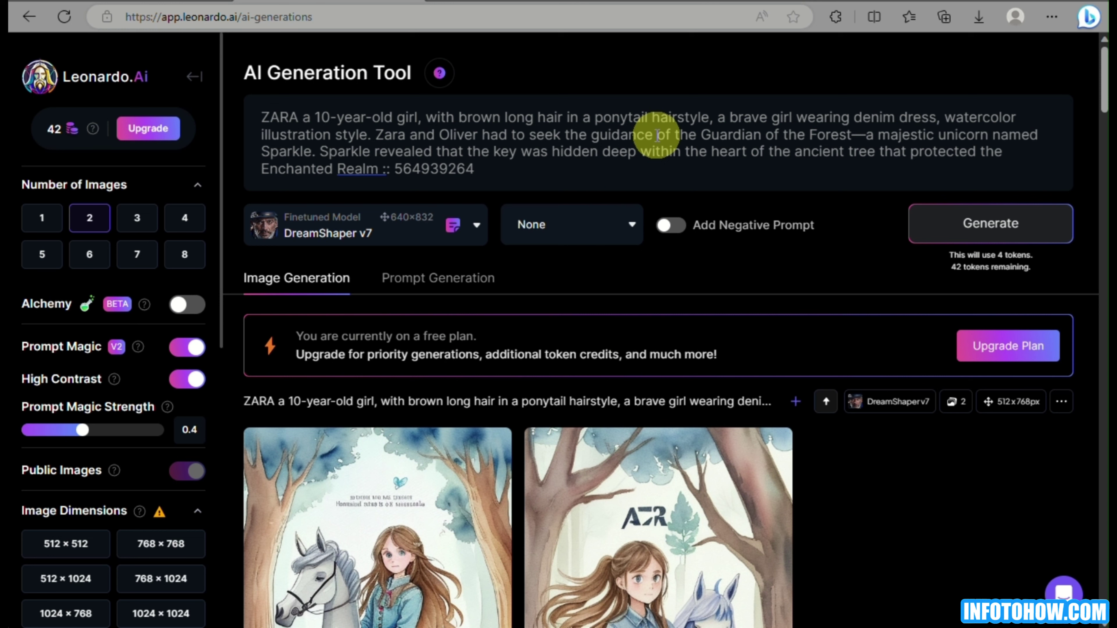
left_click_drag(675, 135, 865, 136)
key("BackSpace")
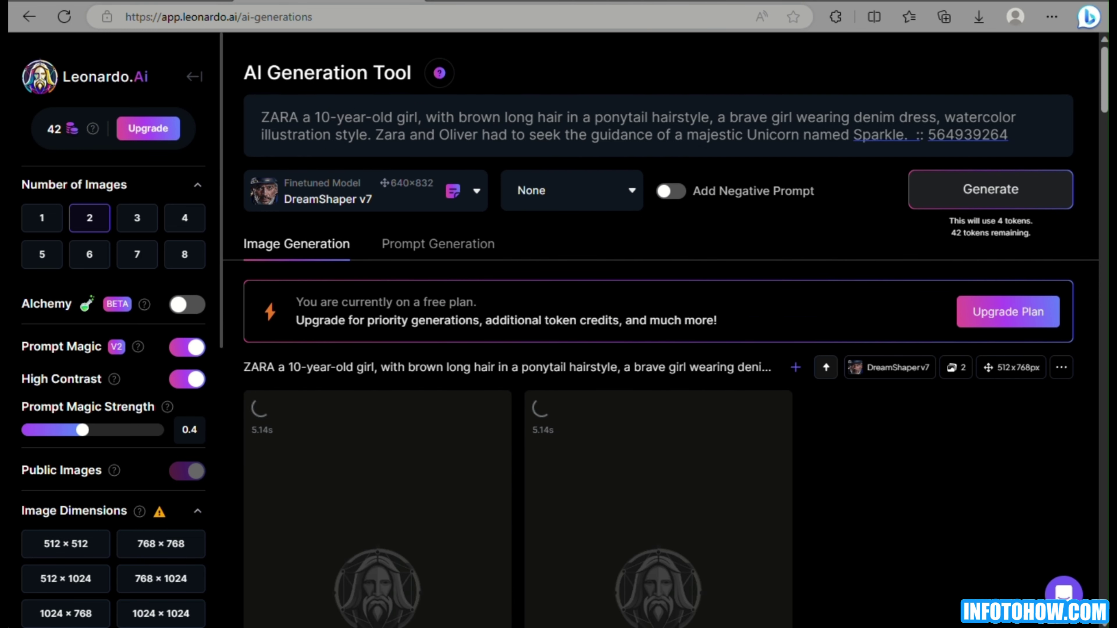
scroll(473, 300, "down", 8)
scroll(475, 304, "up", 10)
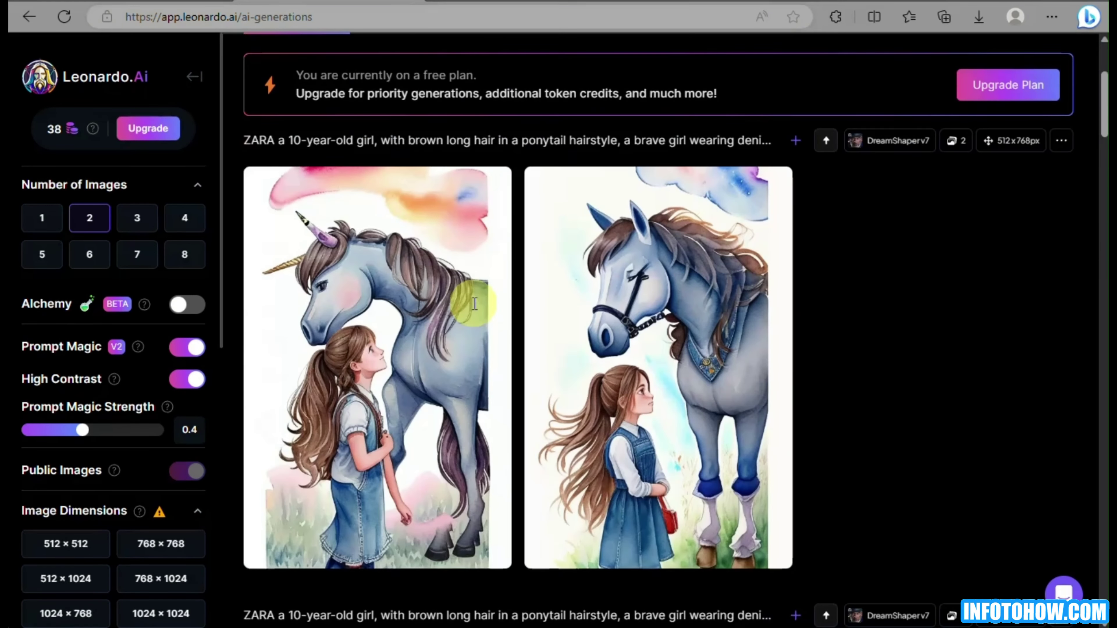
scroll(474, 303, "up", 5)
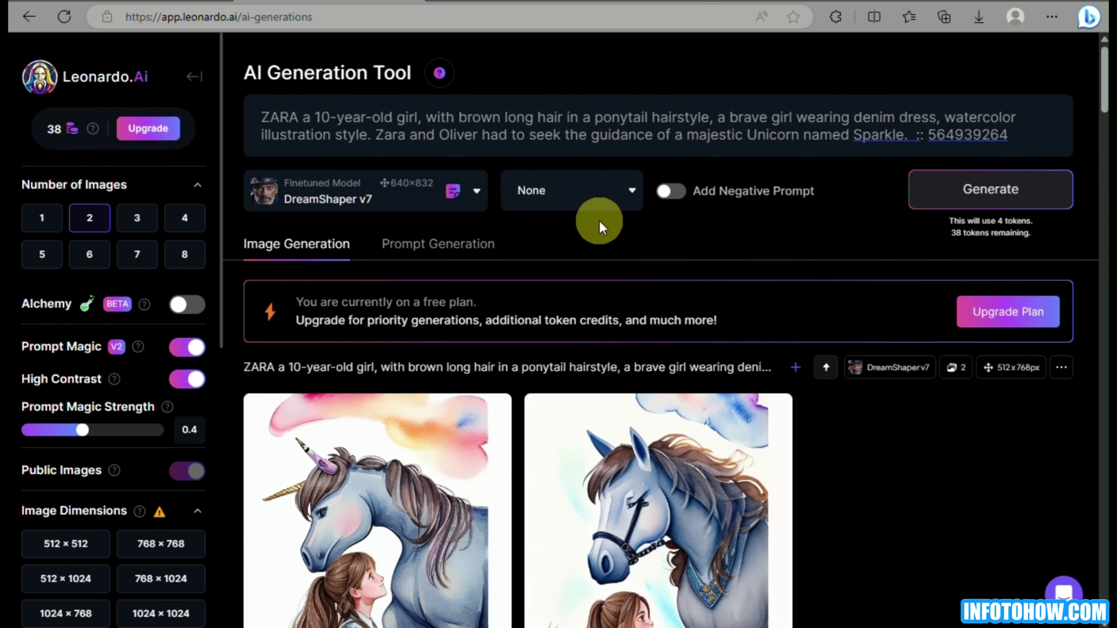
Insert "the owl" after "Oliver" in the prompt, then generate and review the images again
left_click(483, 137)
type("the owl")
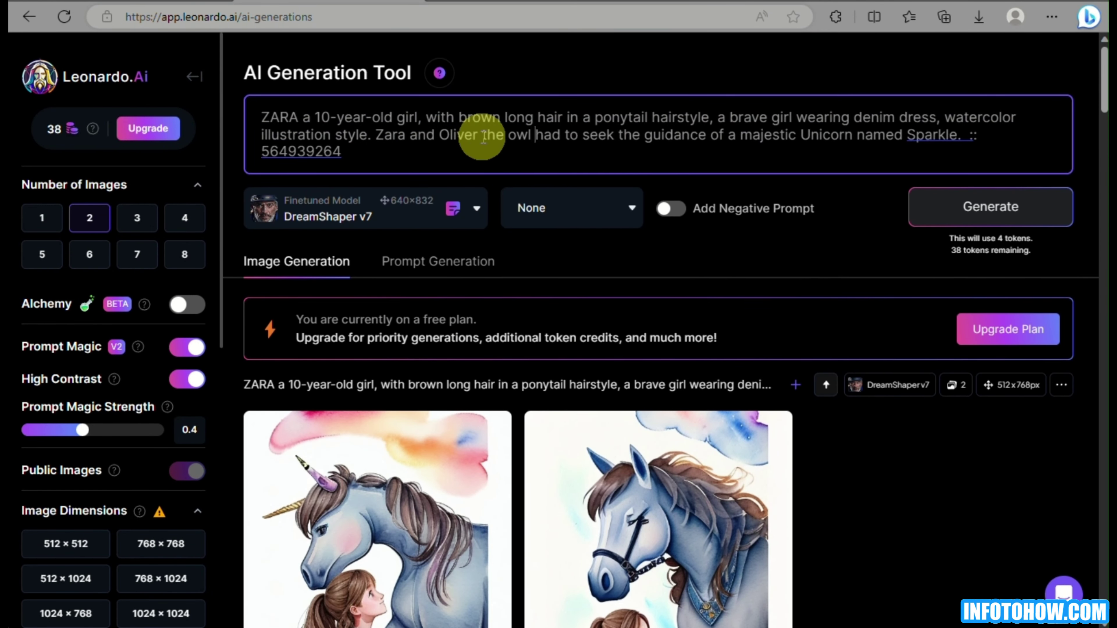
left_click(954, 226)
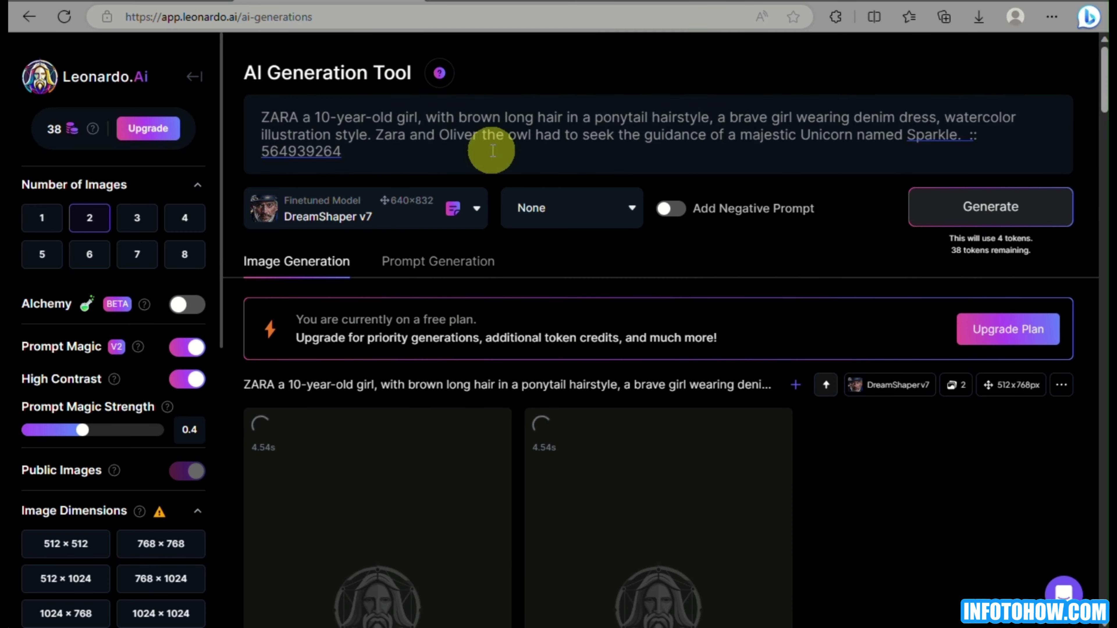
scroll(543, 267, "down", 18)
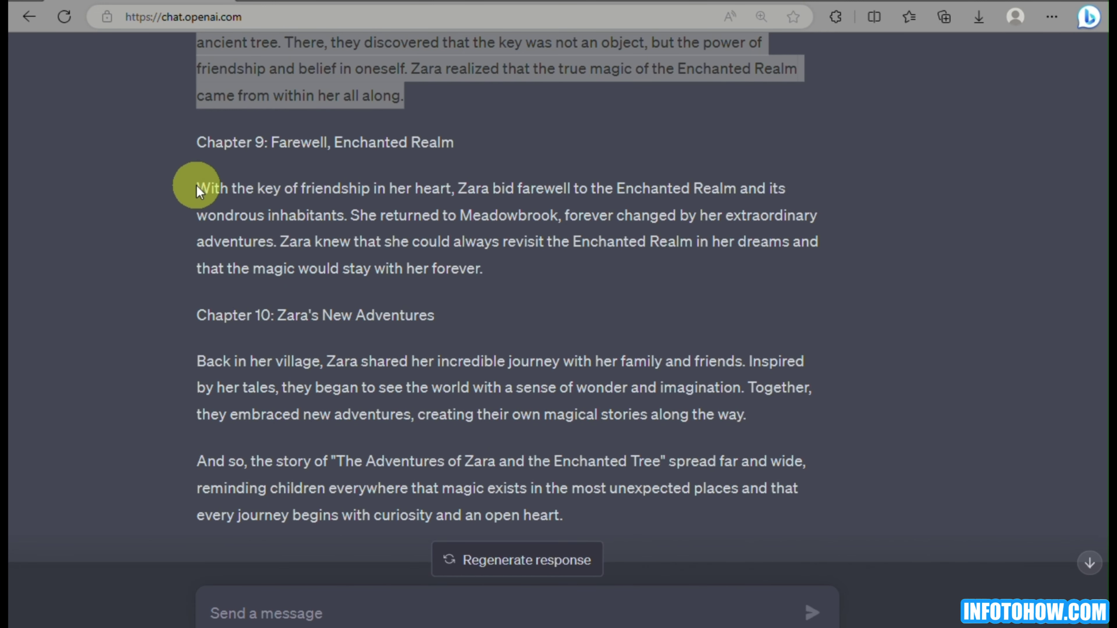
Replace the Chapter 7 sentence in the Leonardo.Ai prompt with the Chapter 9 paragraph copied from ChatGPT and generate images
left_click_drag(197, 189, 499, 287)
left_click(161, 169)
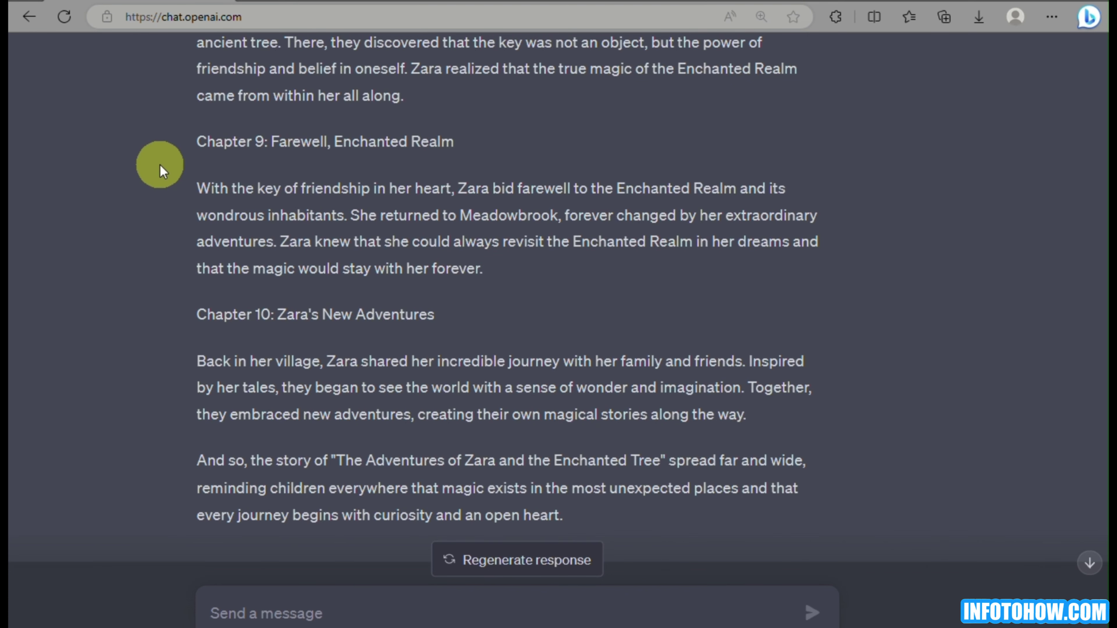
left_click_drag(197, 188, 474, 274)
key("ctrl+c")
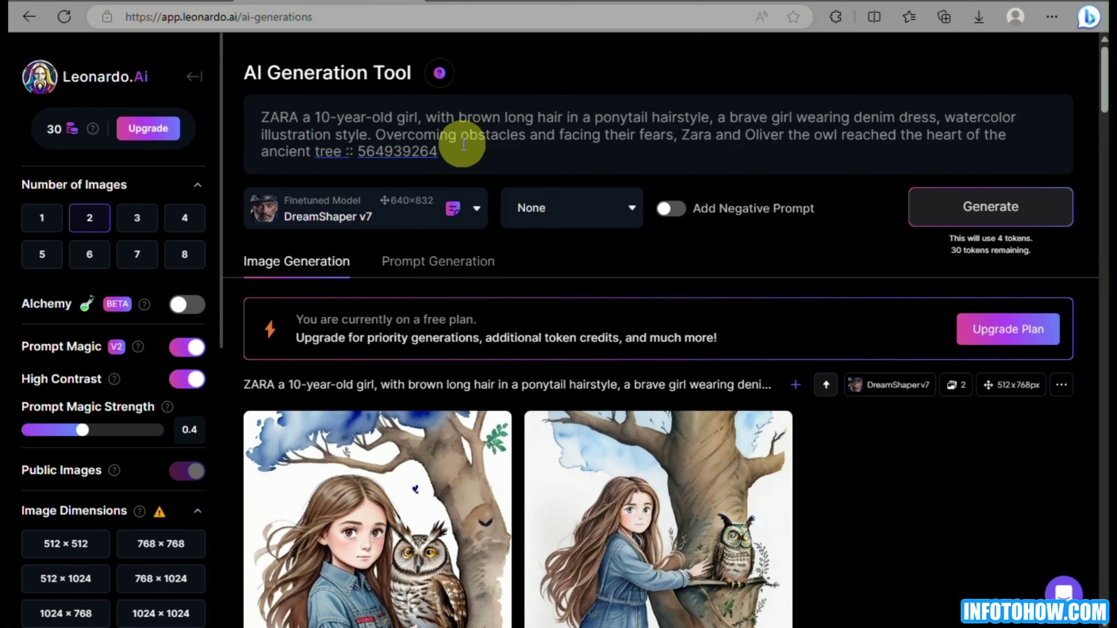
left_click_drag(375, 134, 338, 152)
key("ctrl+v")
key("Return")
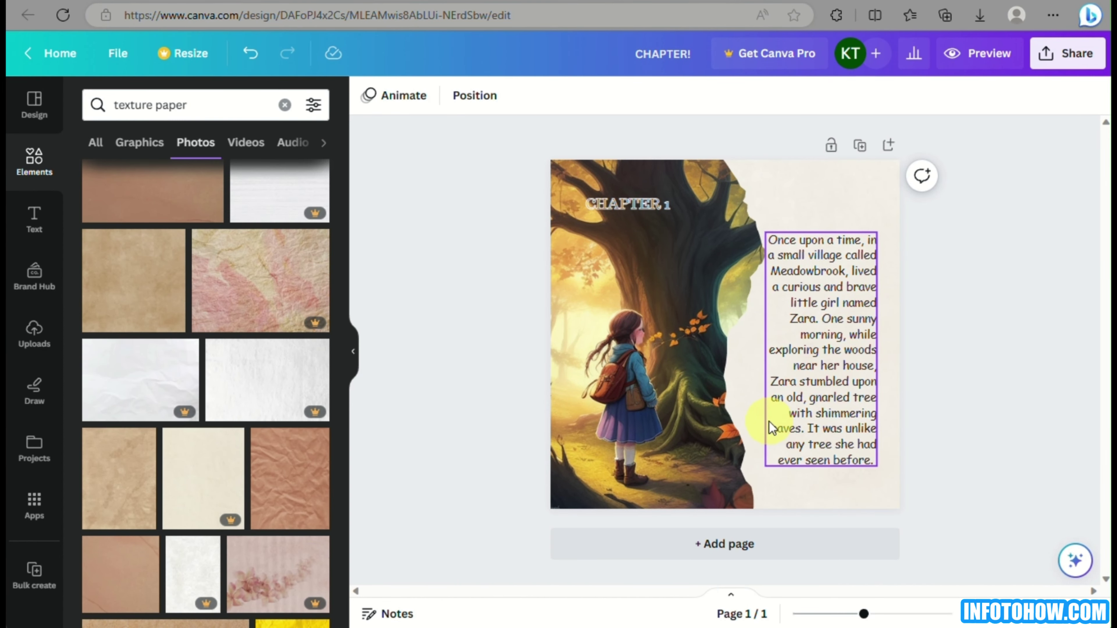
Switch to the "CHAPTER!" design in Canva and add a blank page after the Chapter 1 page
left_click(651, 233)
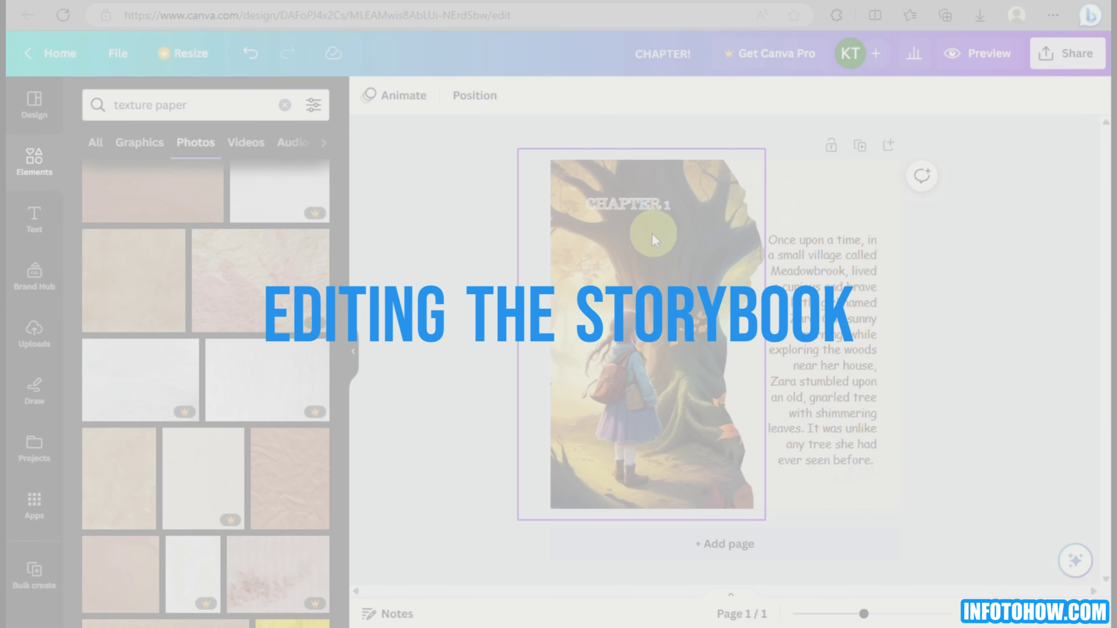
left_click(853, 330)
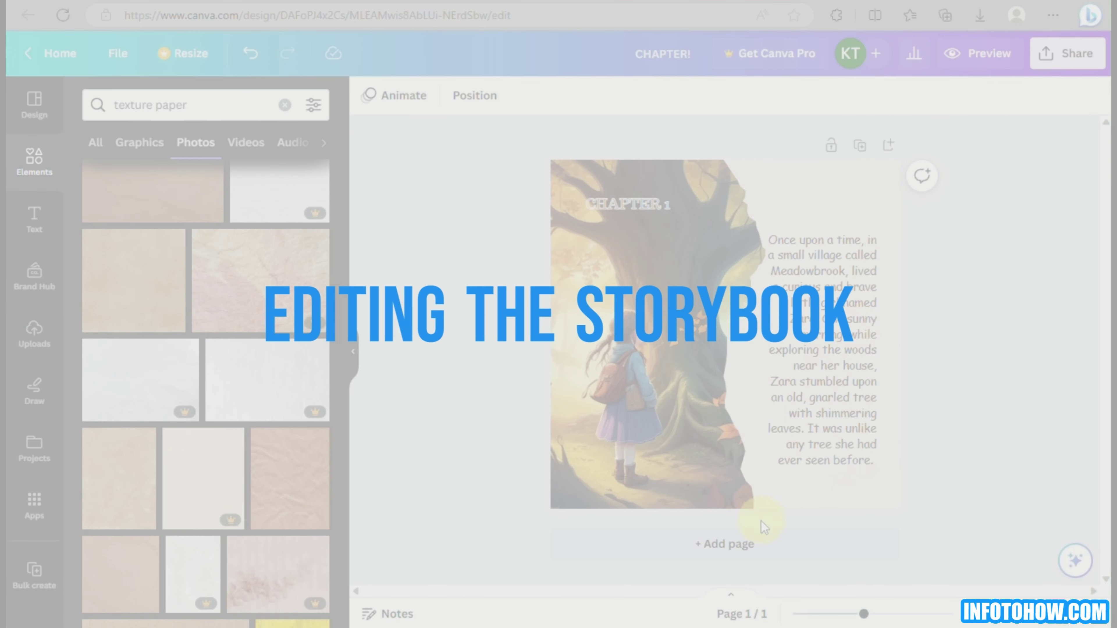
left_click(730, 547)
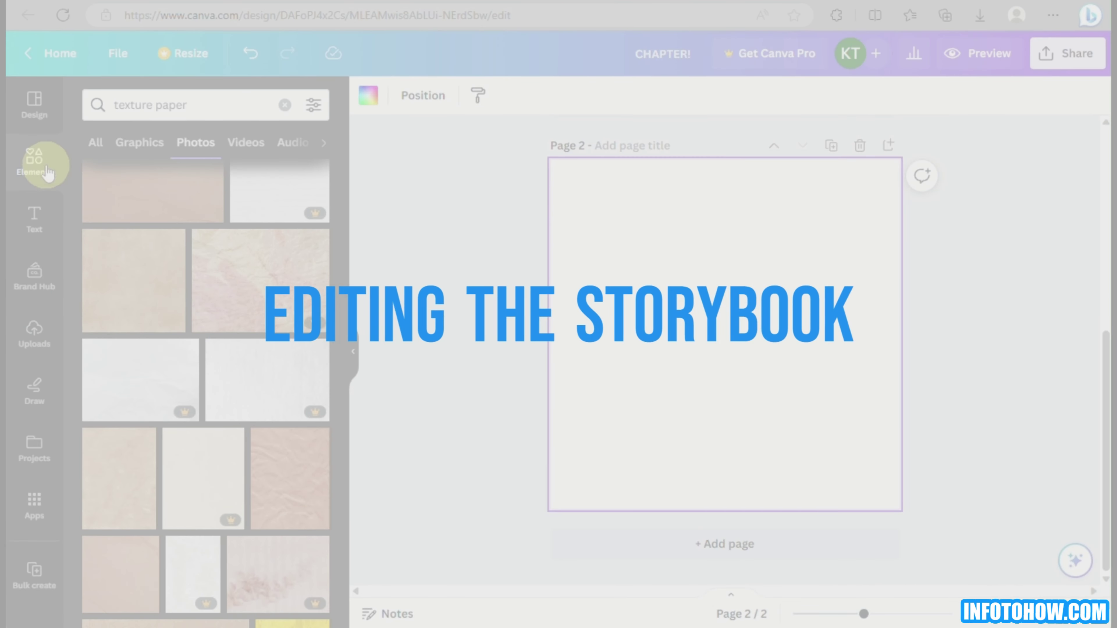
Search the design elements for "FRAME"
left_click(36, 161)
left_click(149, 110)
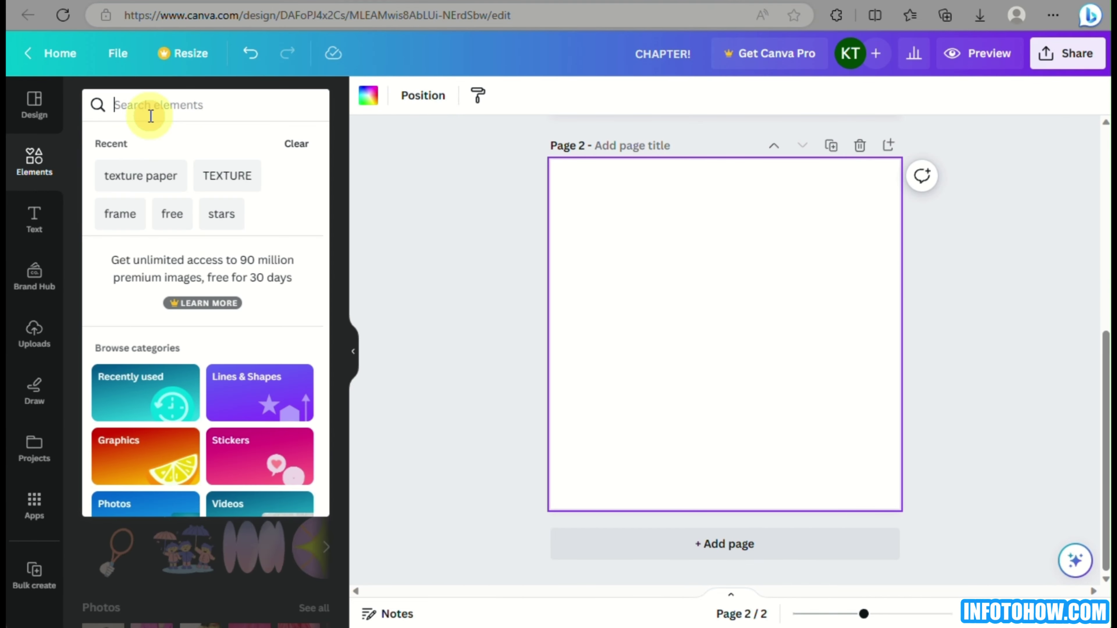
type("FREAME")
key("Return")
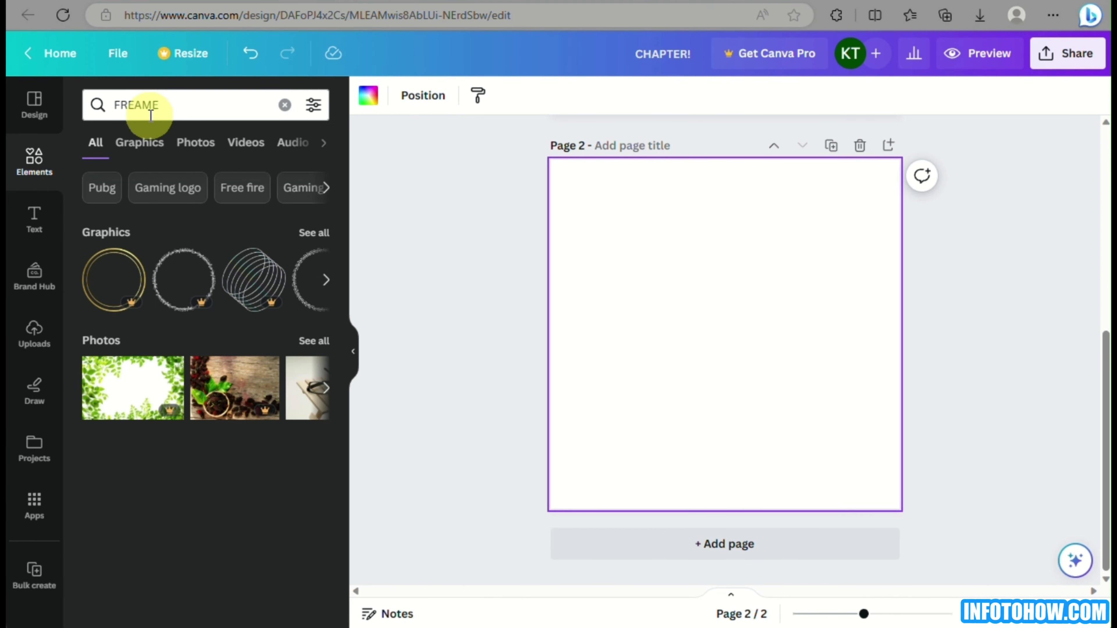
left_click(138, 105)
key("BackSpace")
key("Return")
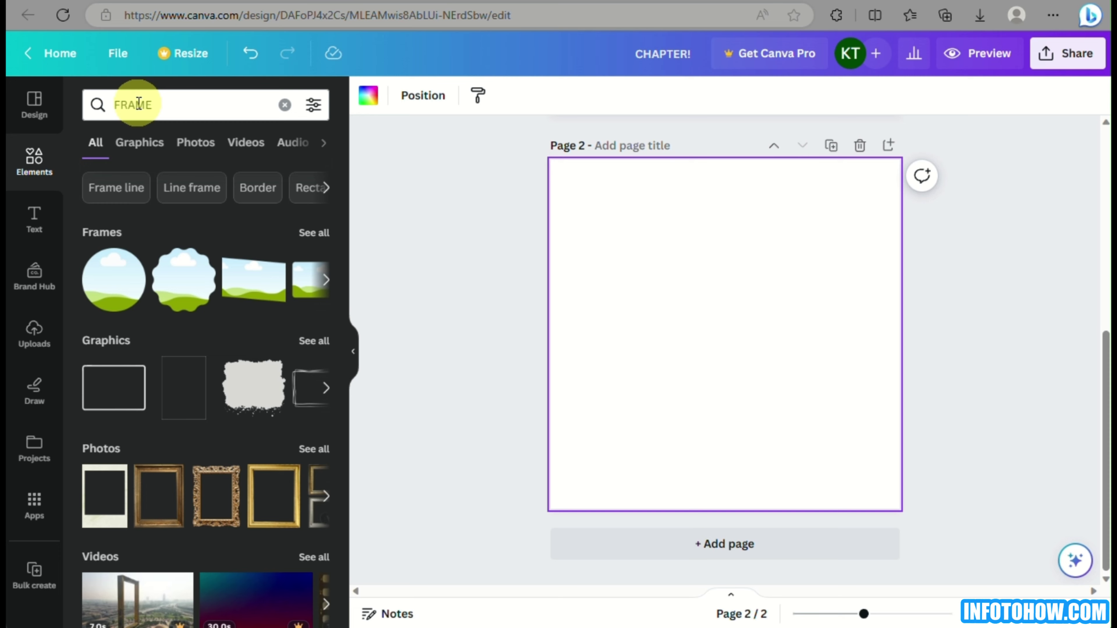
Browse the full list of frames and add the rectangular frame with a torn right edge to page 2
left_click(313, 233)
scroll(213, 406, "down", 5)
scroll(212, 406, "down", 5)
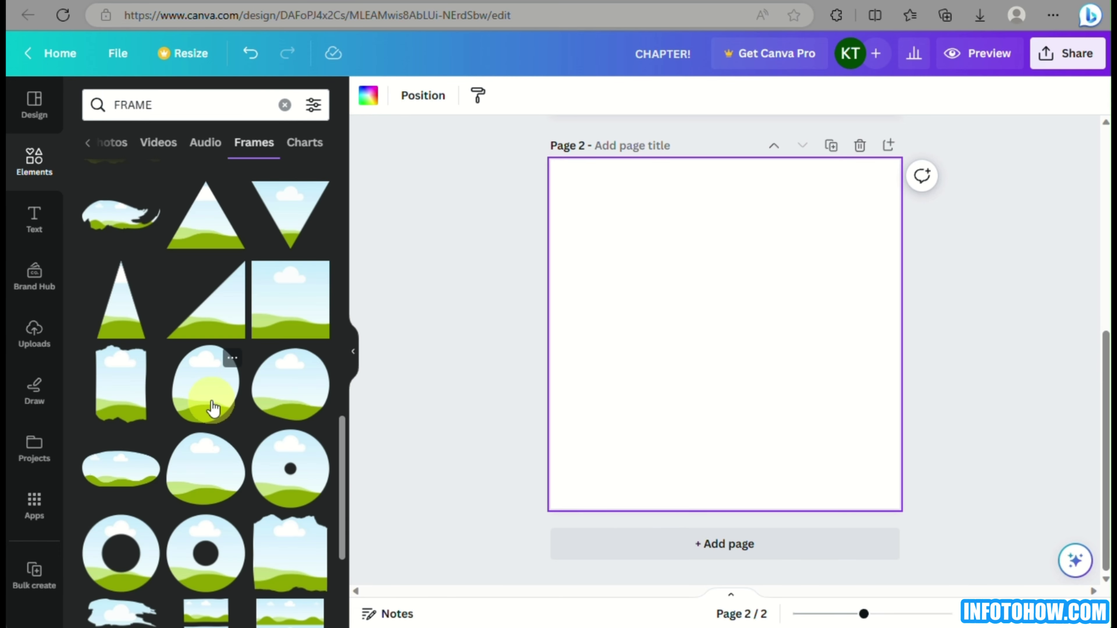
scroll(213, 407, "down", 5)
scroll(214, 407, "down", 10)
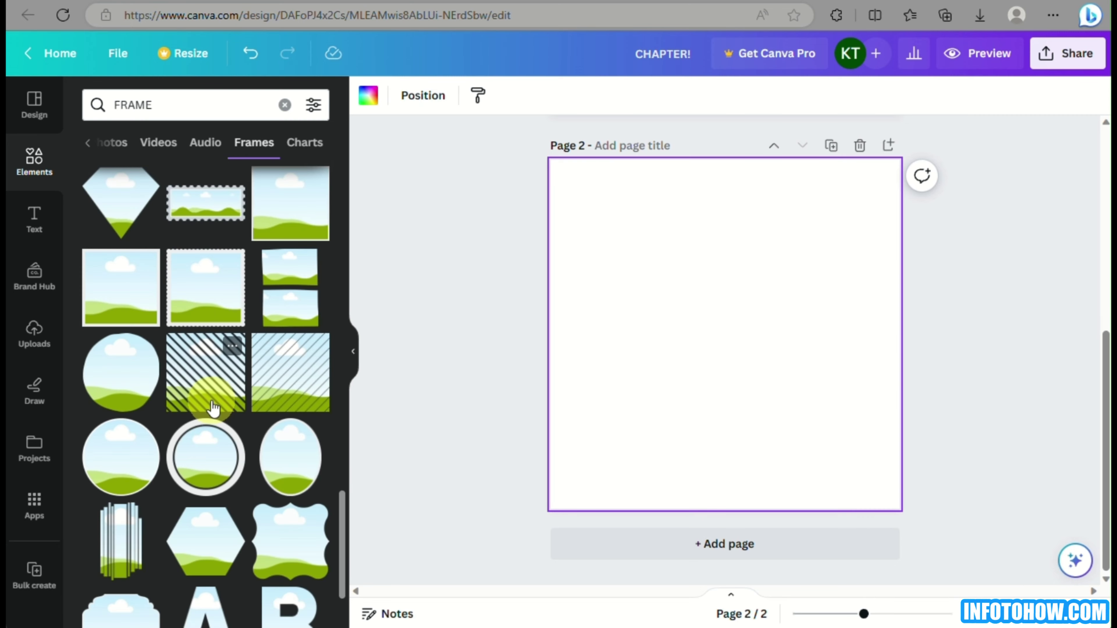
scroll(213, 407, "down", 10)
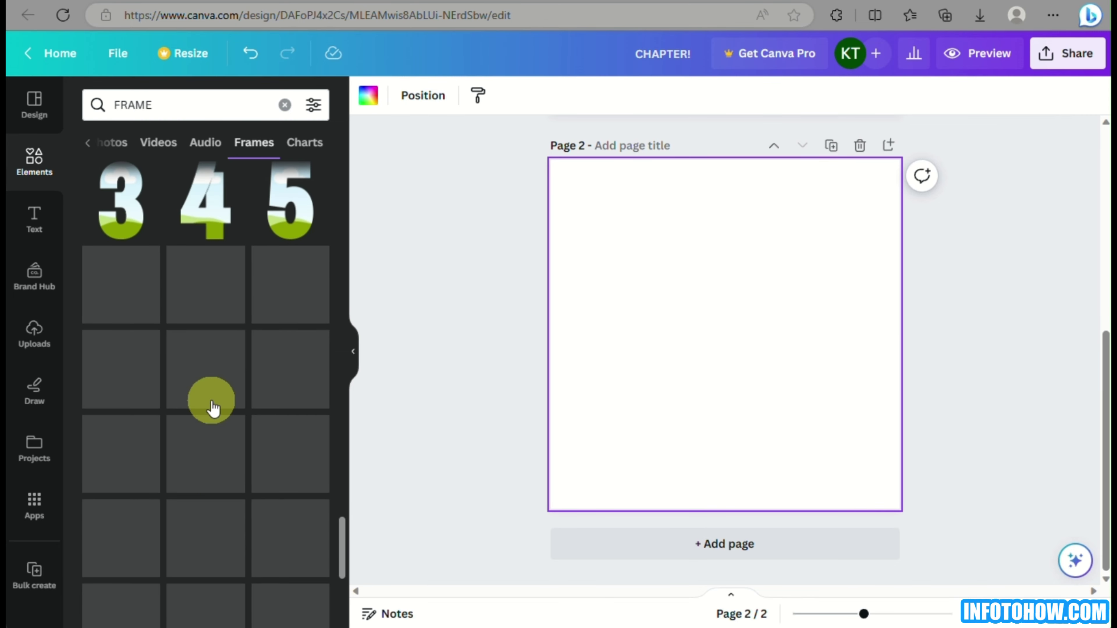
scroll(213, 408, "down", 8)
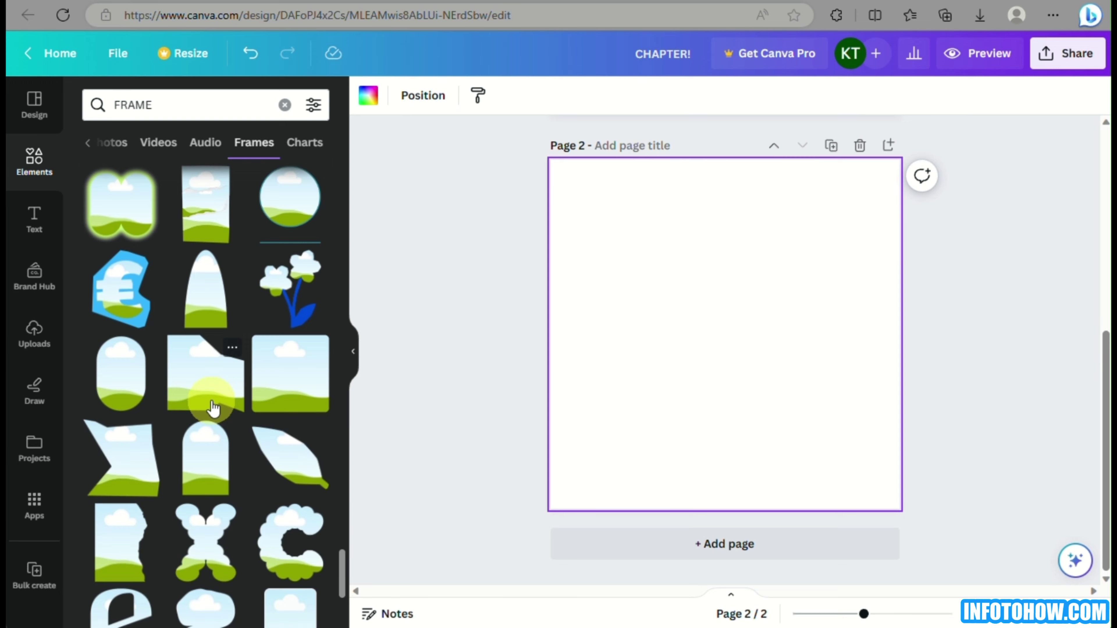
left_click(115, 272)
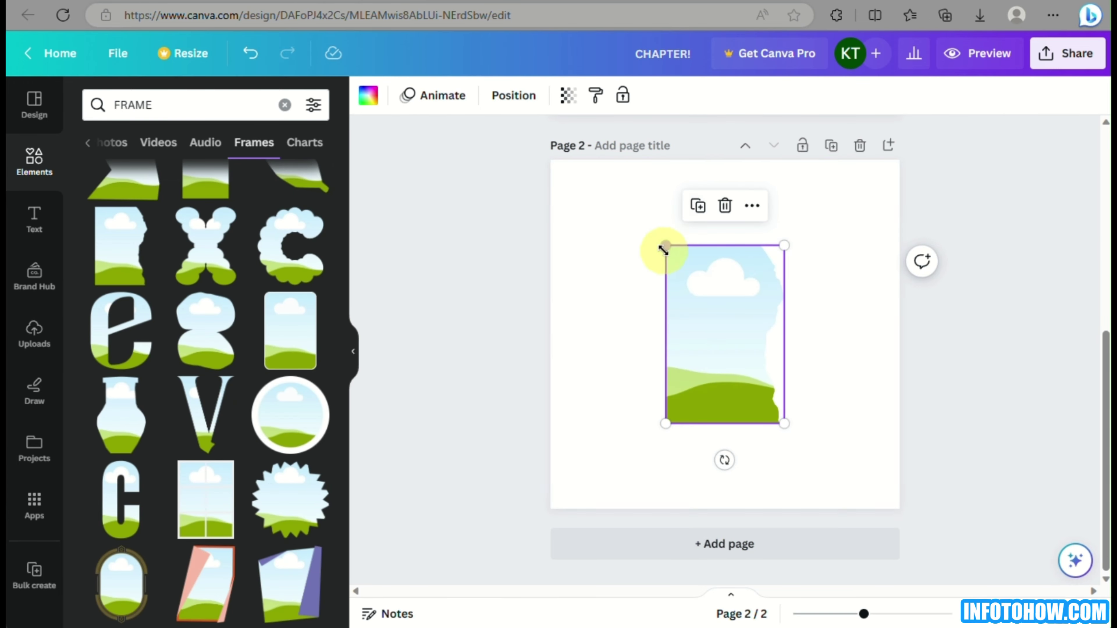
Move the torn-edge frame to the page's lower-left corner and enlarge it to the full page height
left_click_drag(693, 282, 570, 362)
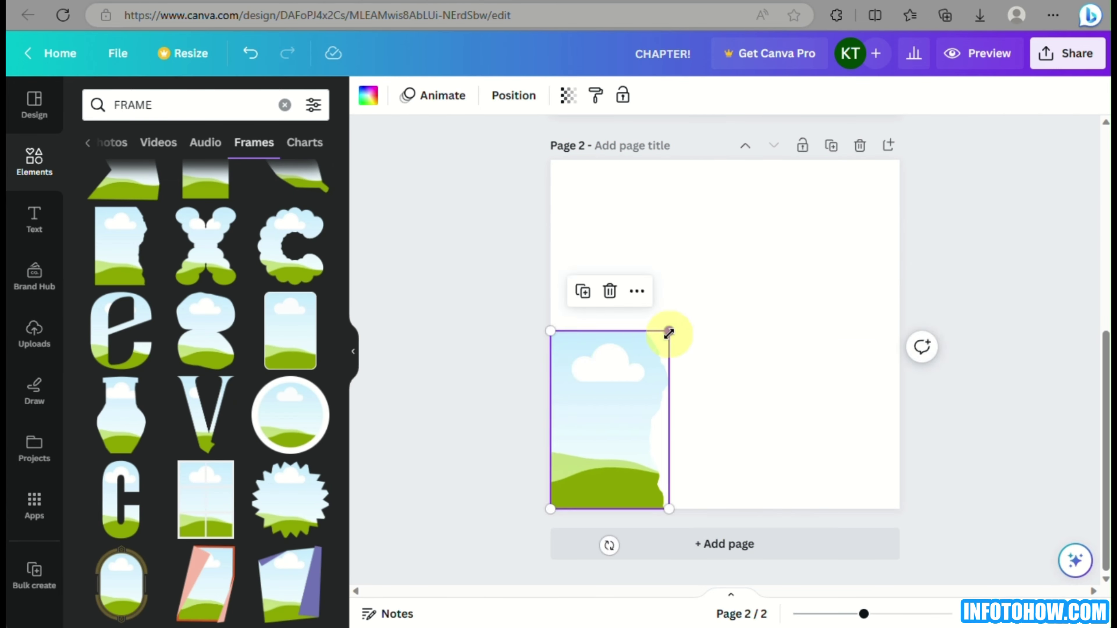
left_click_drag(669, 332, 783, 160)
left_click(855, 276)
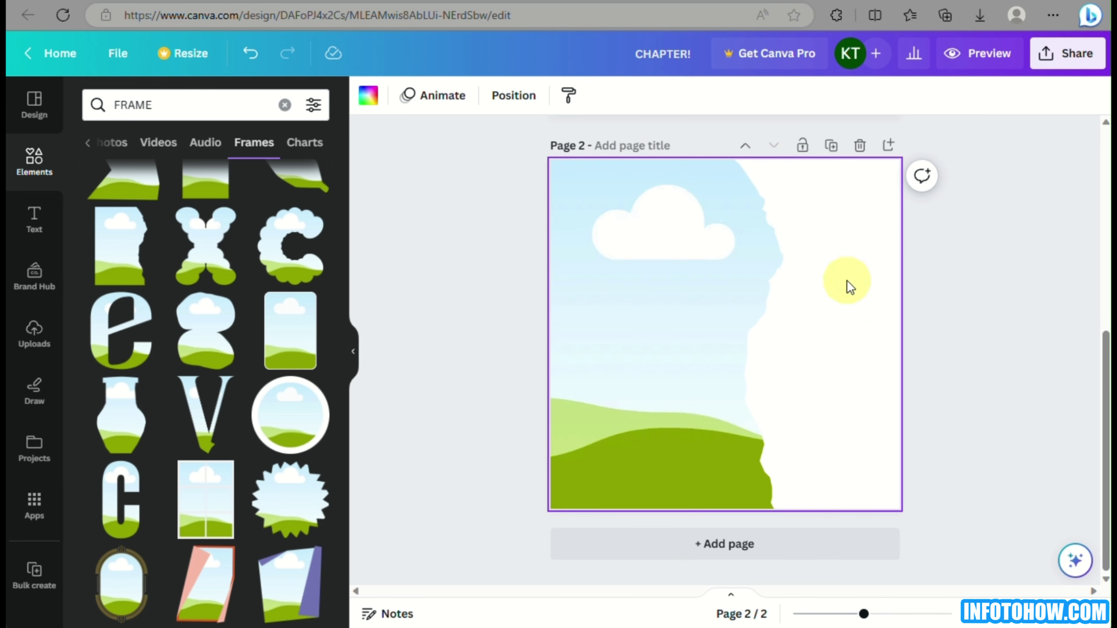
Open the text options for page 2
left_click(33, 216)
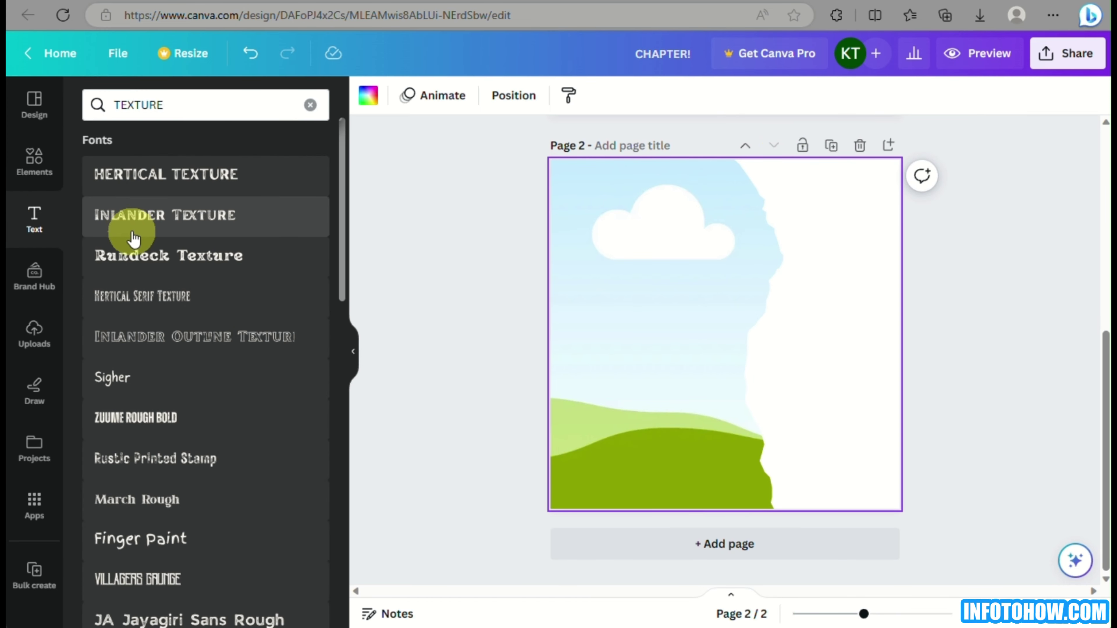
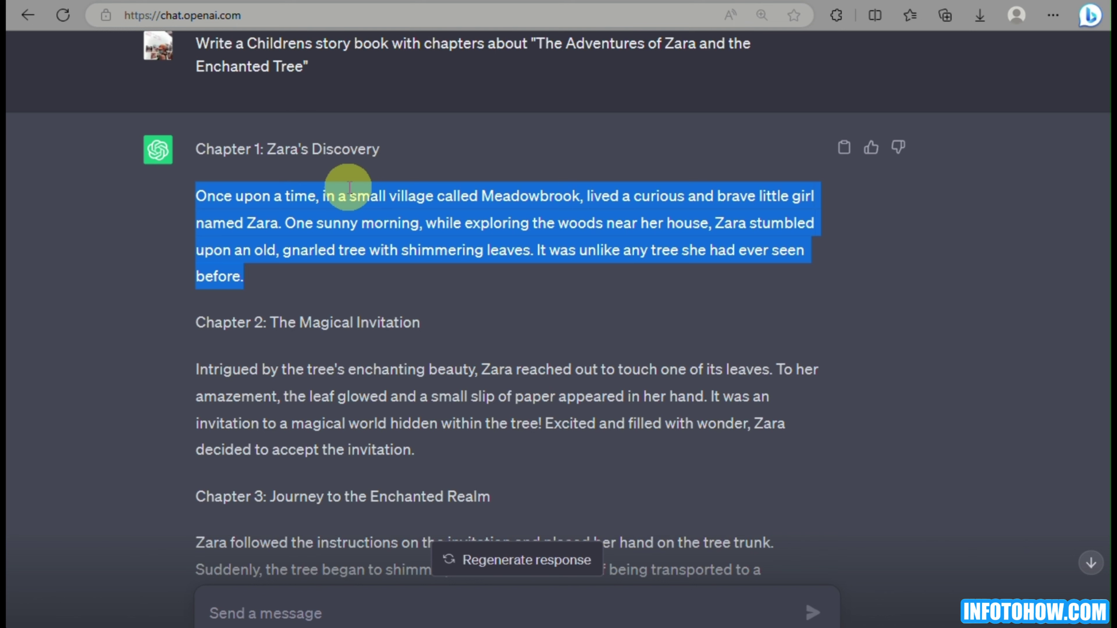
Switch to Canva and replace the placeholder body text on page 2 with the copied Chapter 1 paragraph
left_click(713, 1)
left_click(752, 210)
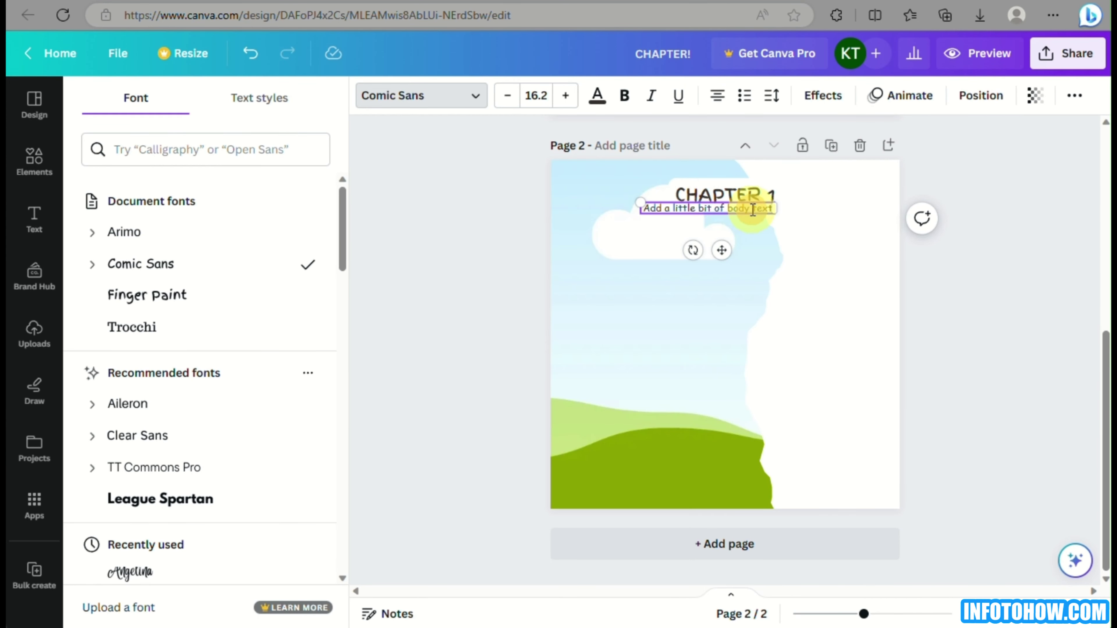
key("ctrl+a")
type("Once upon a time, in a small village called Meadowbrook, lived a curious and brave little girl named Zara. One sunny morning, while exploring the woods near her house, Zara stumbled upon an old, gnarled tree with shimmering leaves. It was unlike any tree she had ever seen before.")
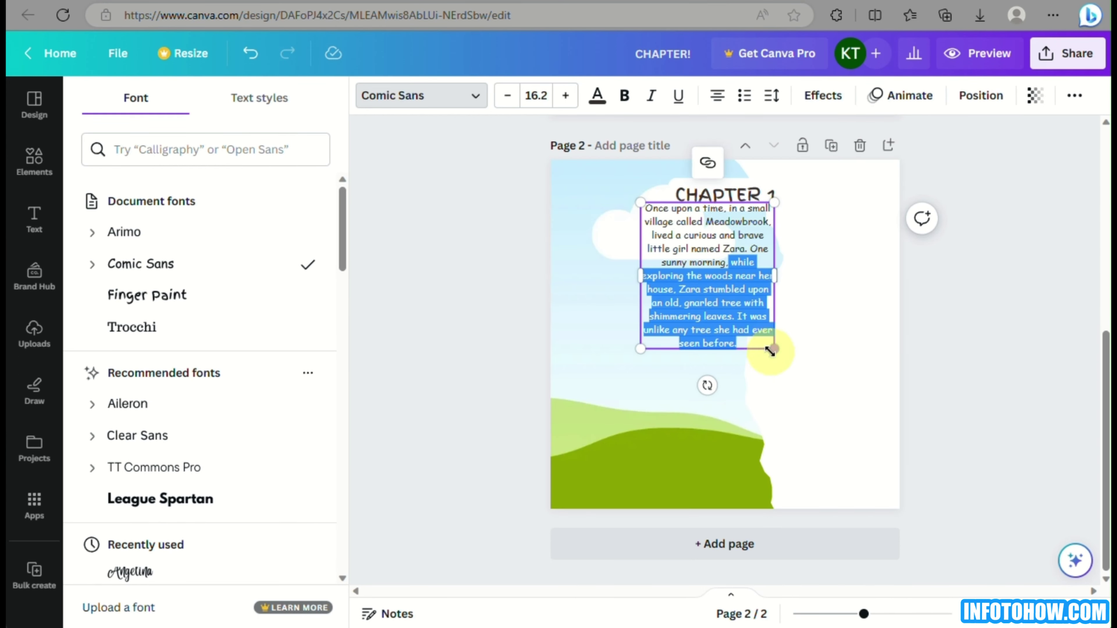
left_click(754, 350)
left_click(755, 345)
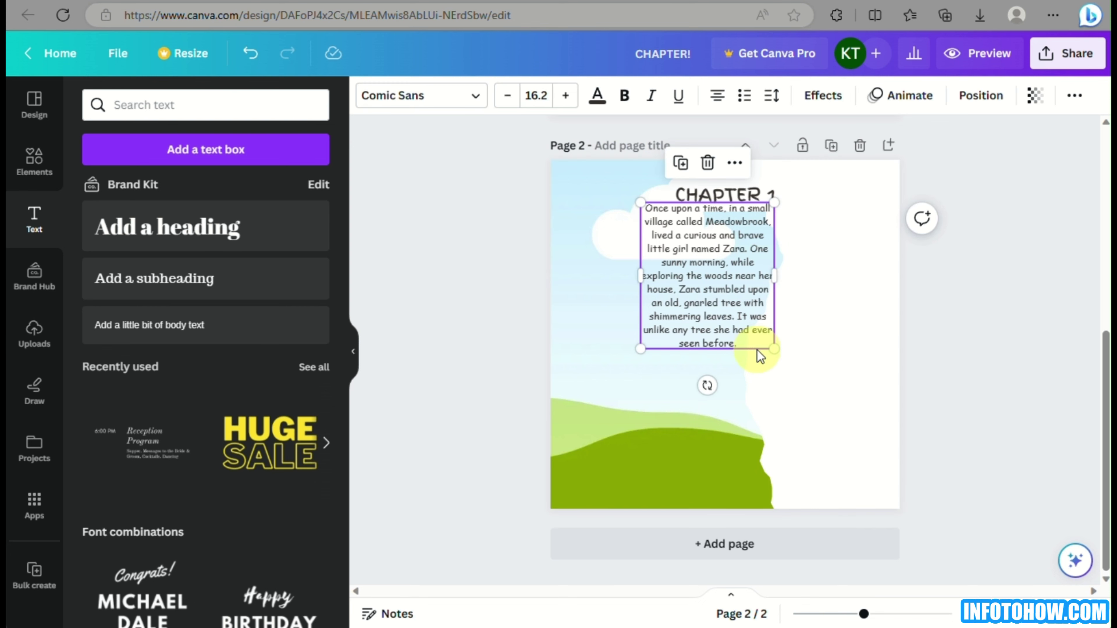
Move the Chapter 1 paragraph to page 2's lower-right area, enlarge it, and narrow it to fit beside the torn-edge frame
left_click_drag(757, 350, 876, 470)
left_click_drag(675, 408, 666, 408)
left_click_drag(812, 403, 809, 400)
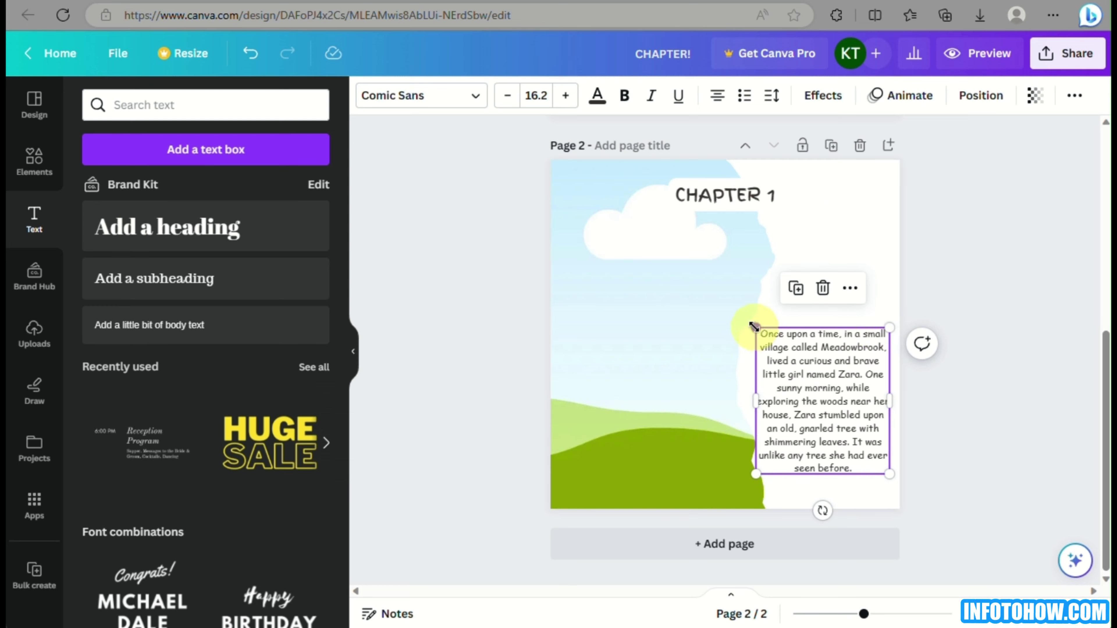
left_click_drag(754, 326, 658, 221)
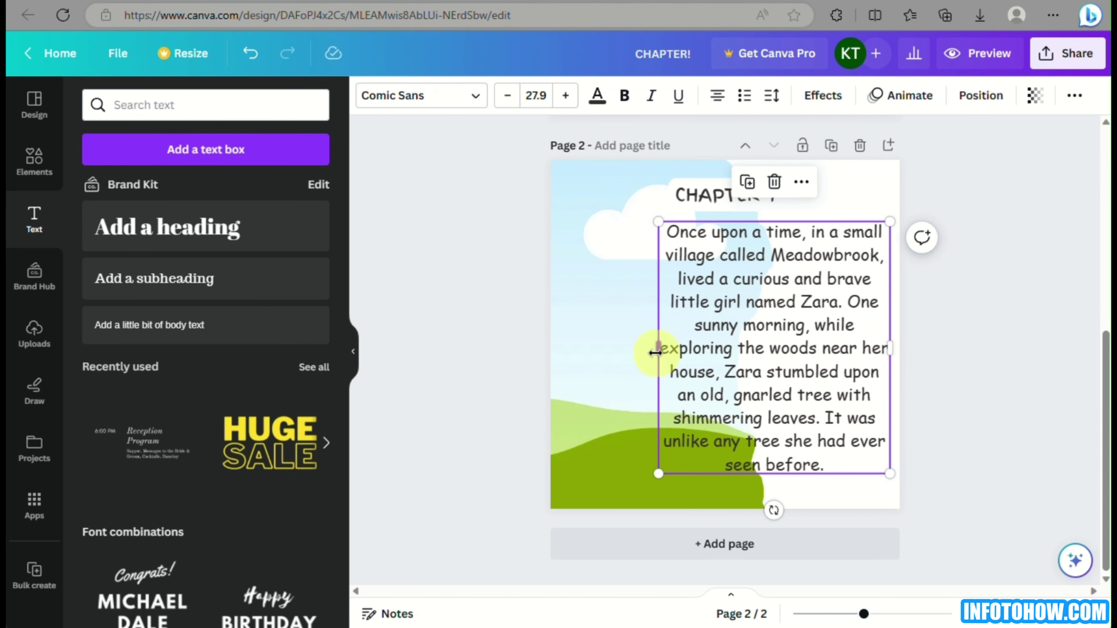
left_click_drag(655, 351, 773, 363)
Set the font size of the whole Chapter 1 paragraph to 20
double_click(830, 304)
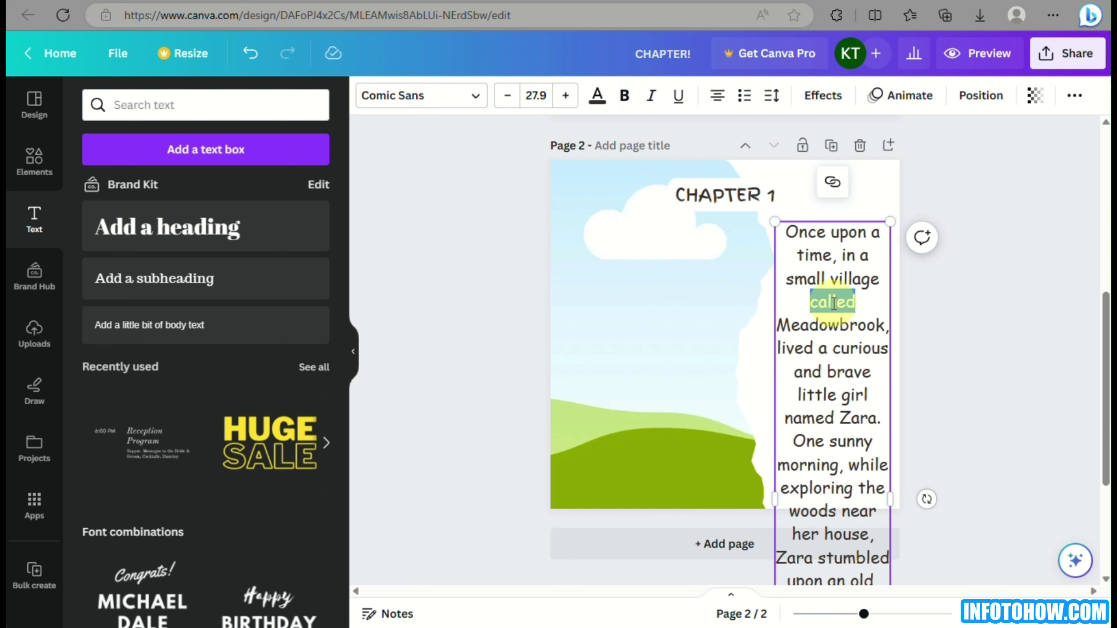
key("ctrl+a")
left_click(537, 96)
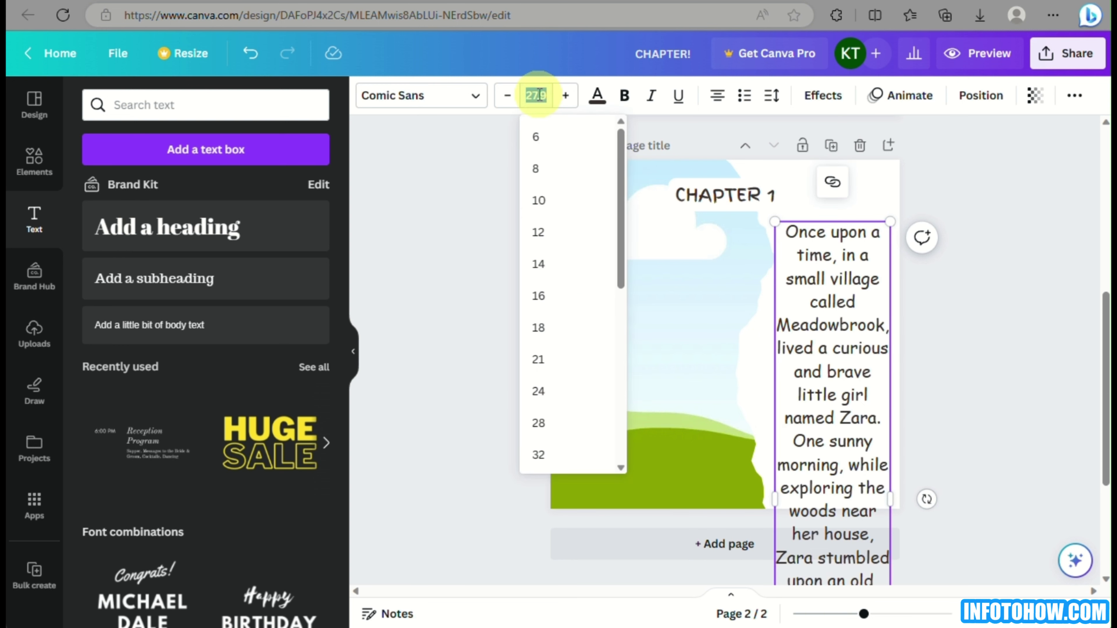
type("20")
key("Return")
left_click(962, 214)
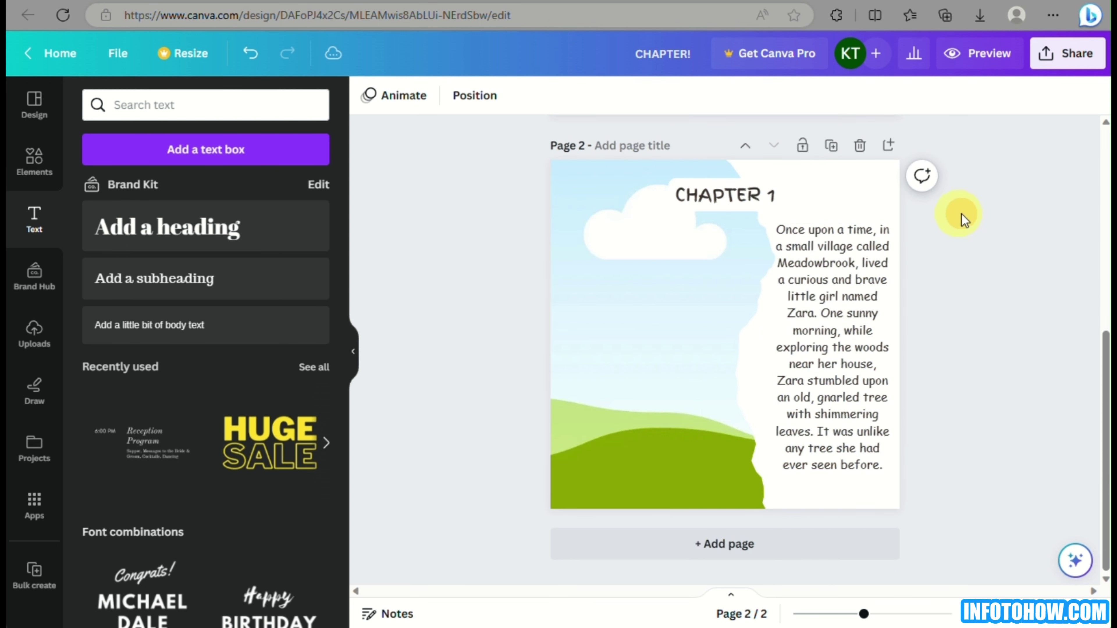
Right-align the Chapter 1 paragraph on page 2
triple_click(802, 393)
left_click(713, 95)
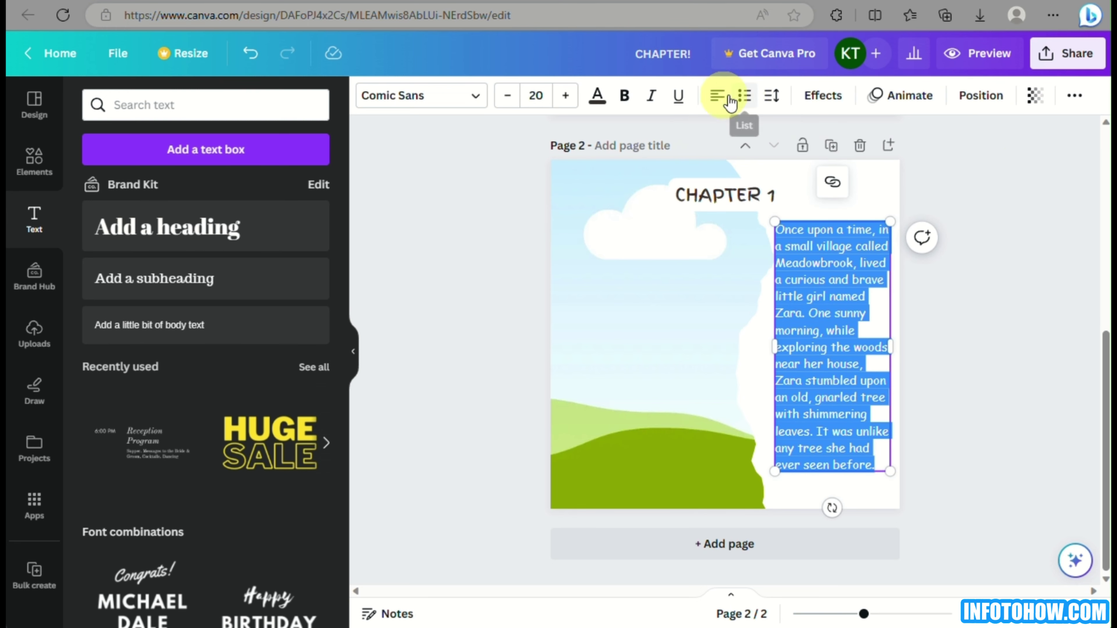
left_click(714, 100)
left_click(714, 100)
scroll(1004, 406, "up", 8)
scroll(1004, 405, "down", 5)
left_click(758, 389)
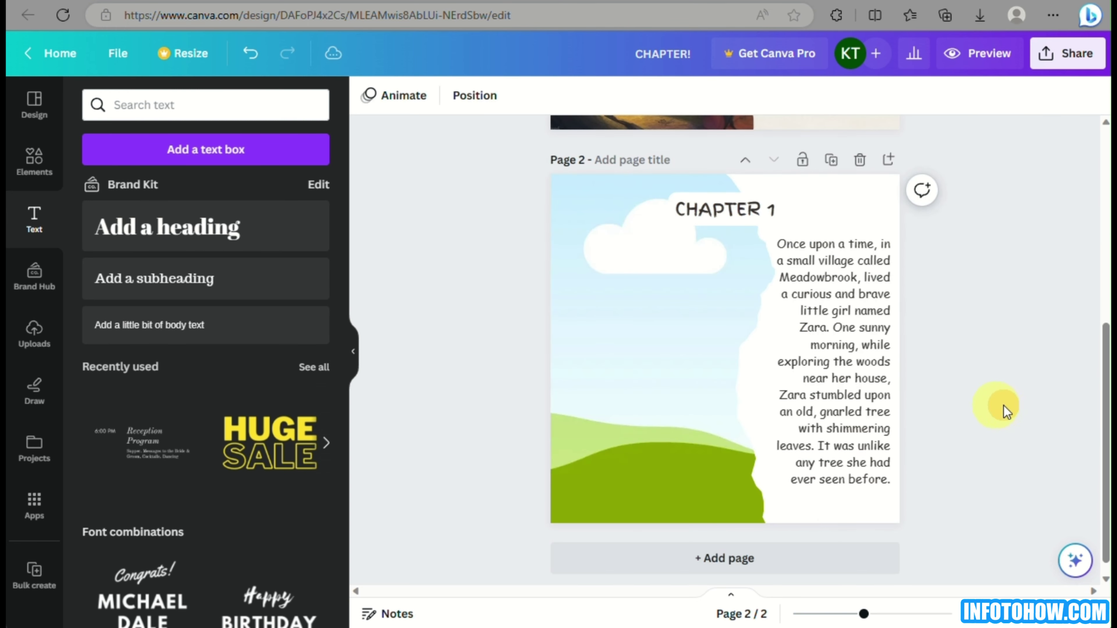
scroll(758, 389, "up", 2)
Search the design elements for "TEXTURE" and limit the results to photos
left_click(34, 163)
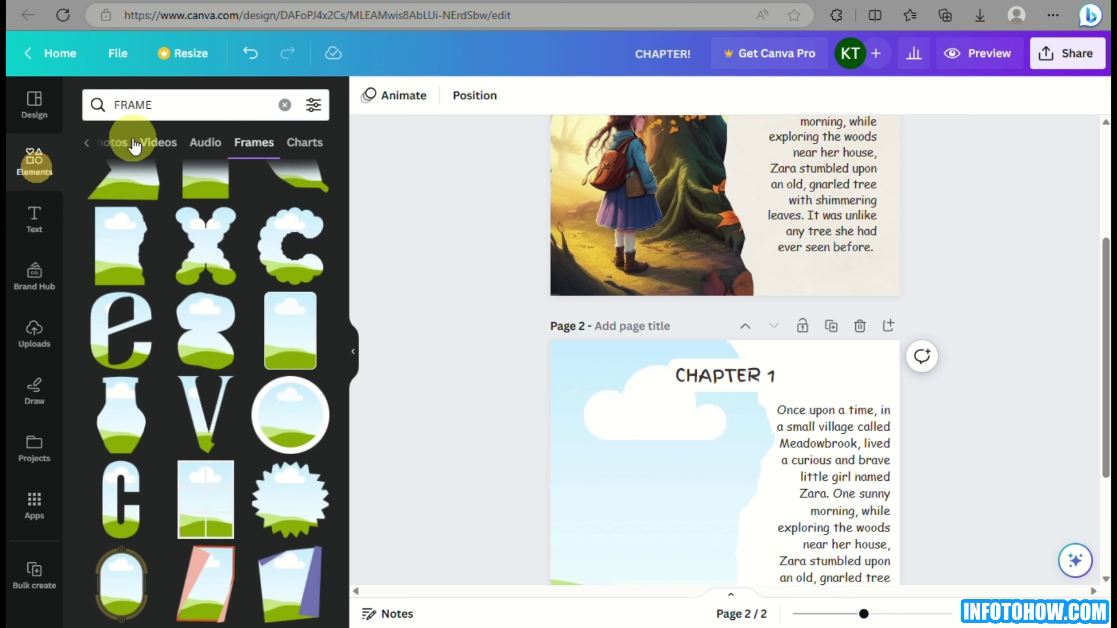
double_click(224, 94)
type("TECTURE")
key("Return")
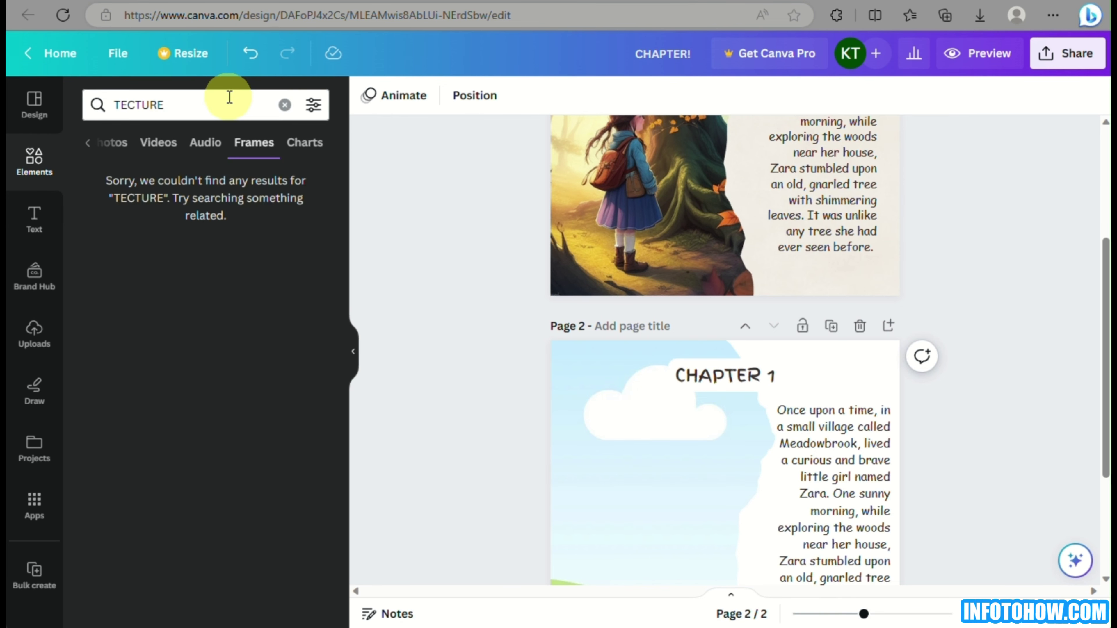
left_click(133, 104)
key("BackSpace")
type("X")
key("Return")
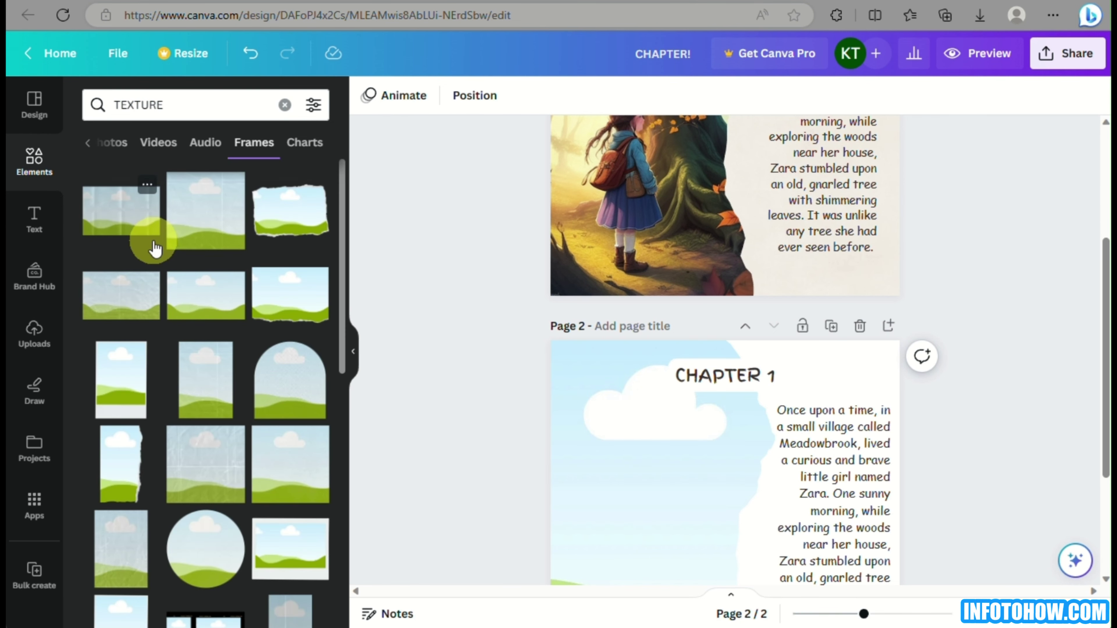
left_click(115, 144)
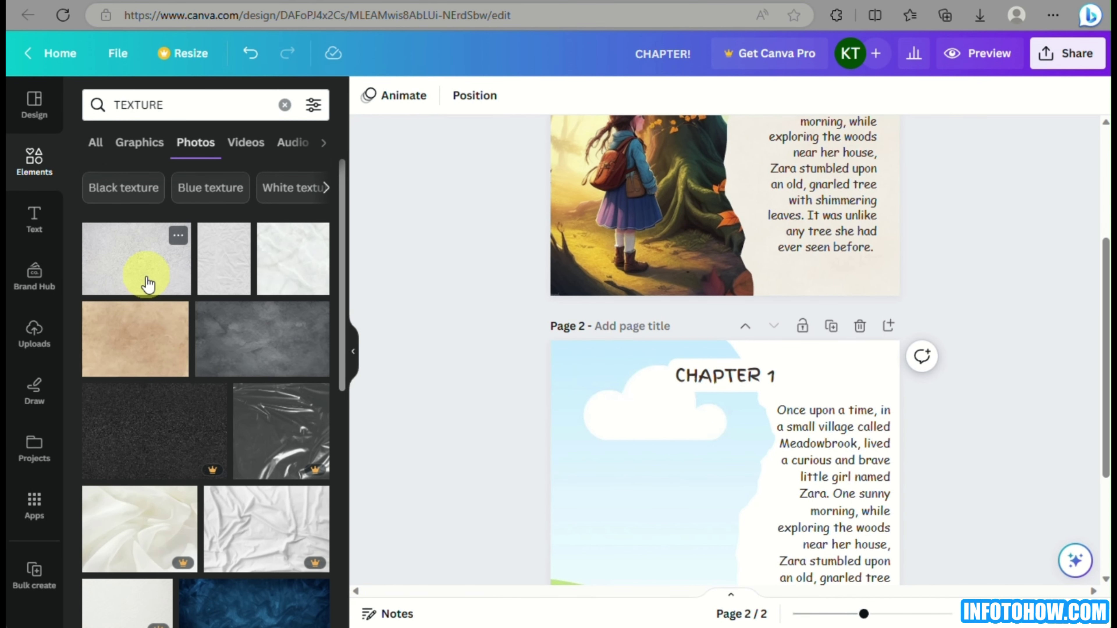
Set the light grey rough-wall texture photo as page 2's background and lower its opacity to well below 50
left_click_drag(147, 284, 798, 357)
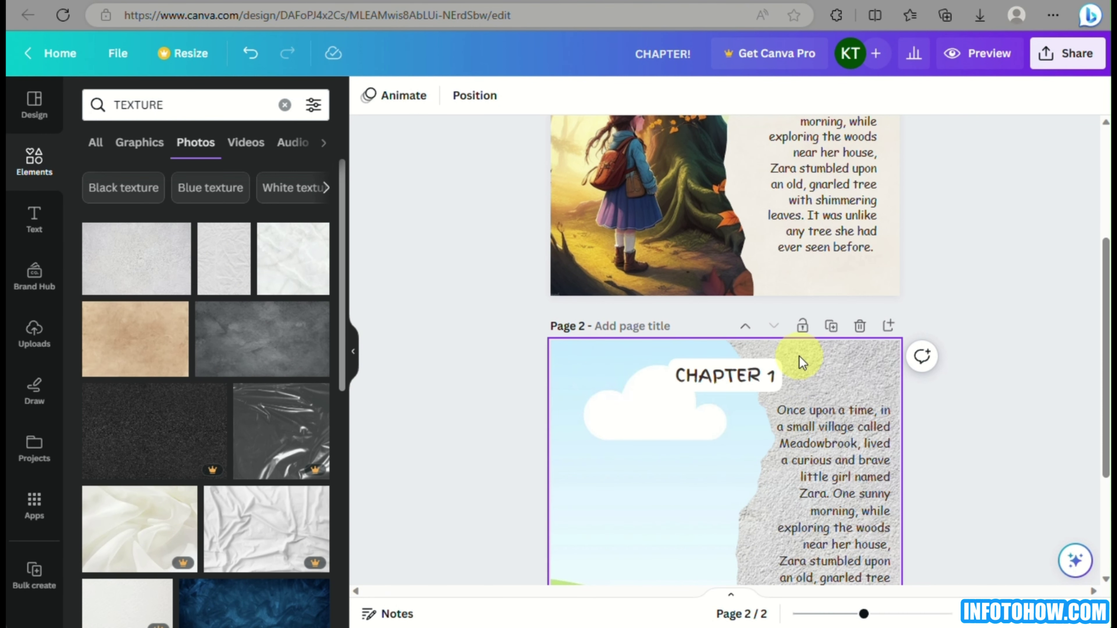
scroll(791, 361, "down", 3)
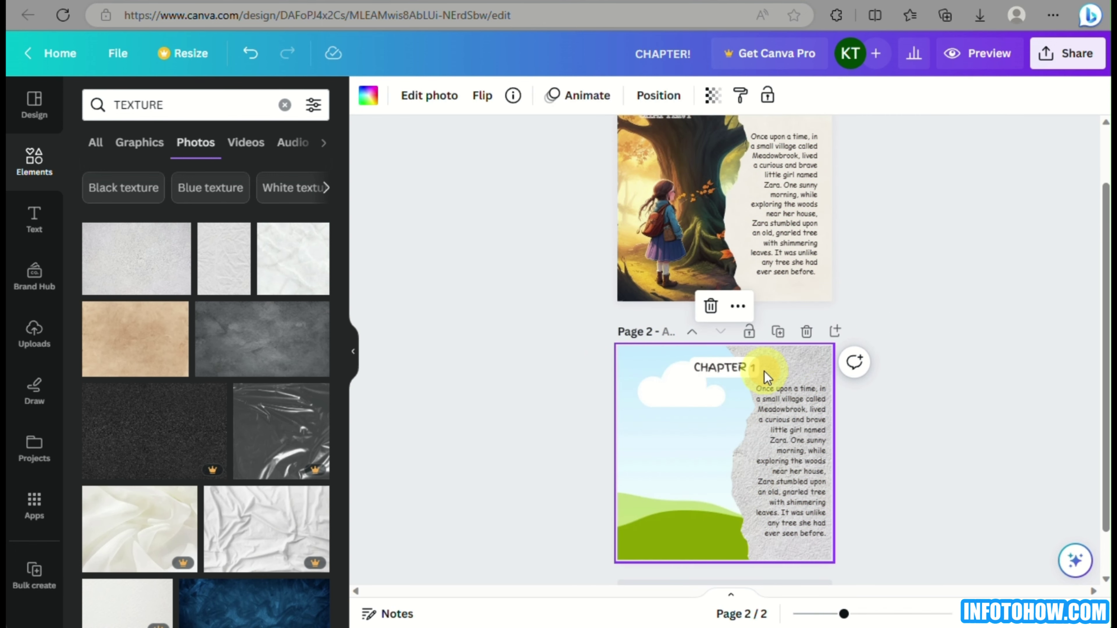
left_click(713, 96)
left_click(664, 161)
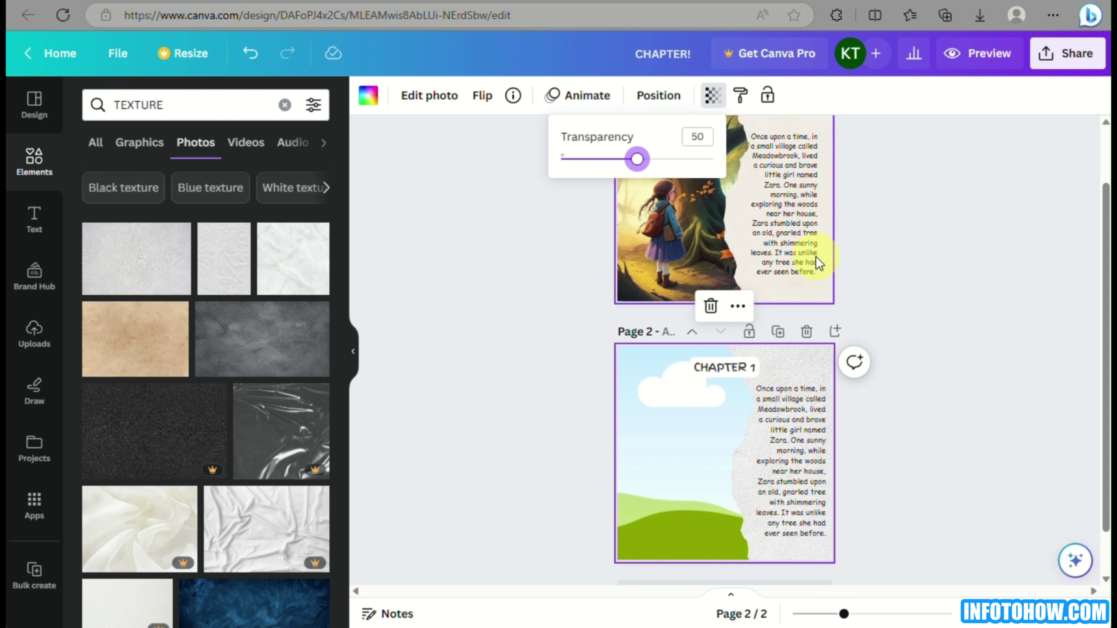
left_click(594, 159)
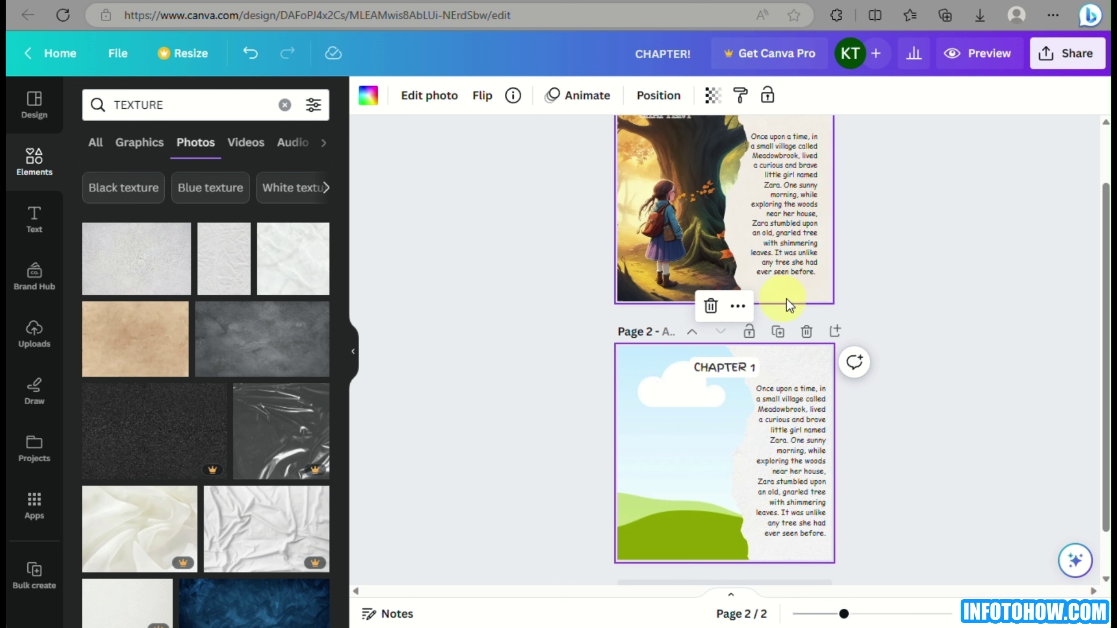
left_click(721, 393)
Fill page 2's torn-edge frame with the uploaded picture of the girl with a backpack at the autumn tree
scroll(739, 418, "down", 1)
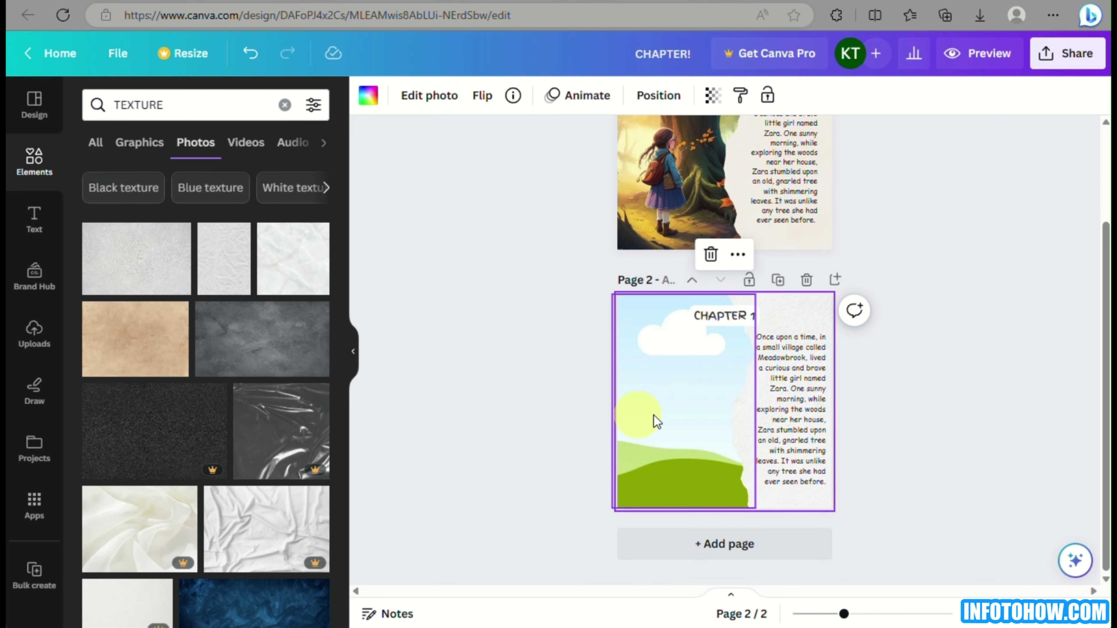
left_click(34, 335)
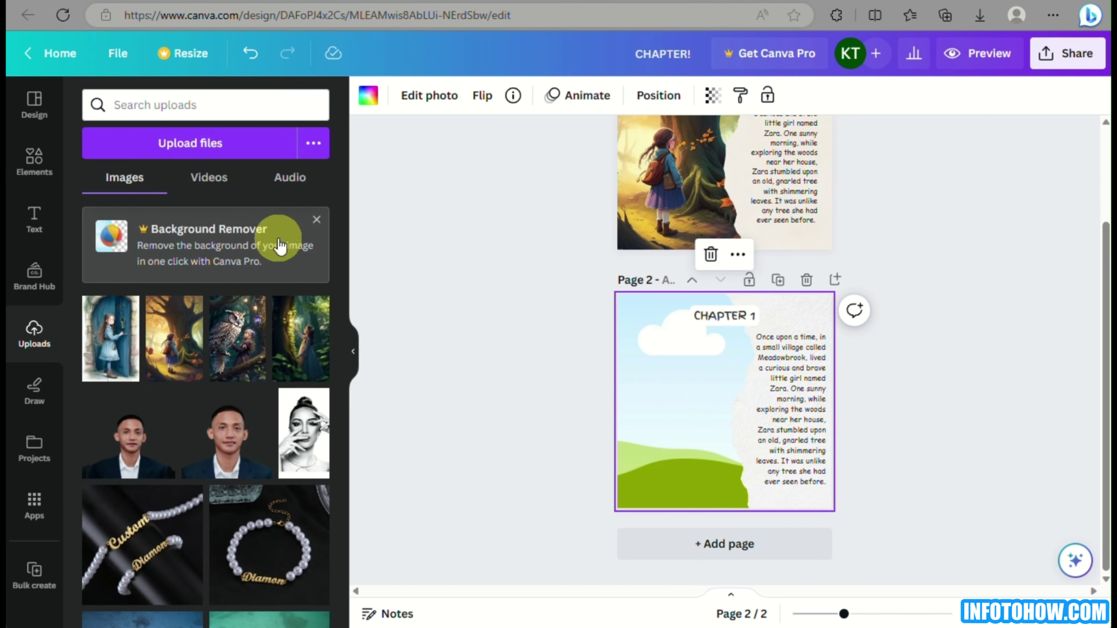
scroll(244, 351, "up", 2)
scroll(190, 369, "left", 3)
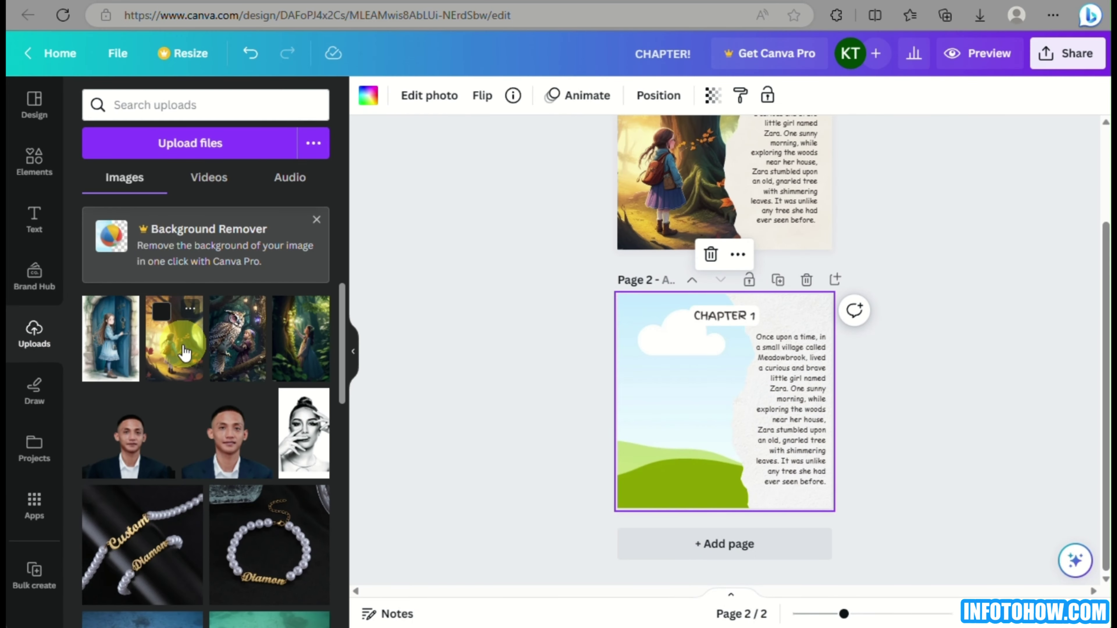
left_click_drag(184, 352, 687, 389)
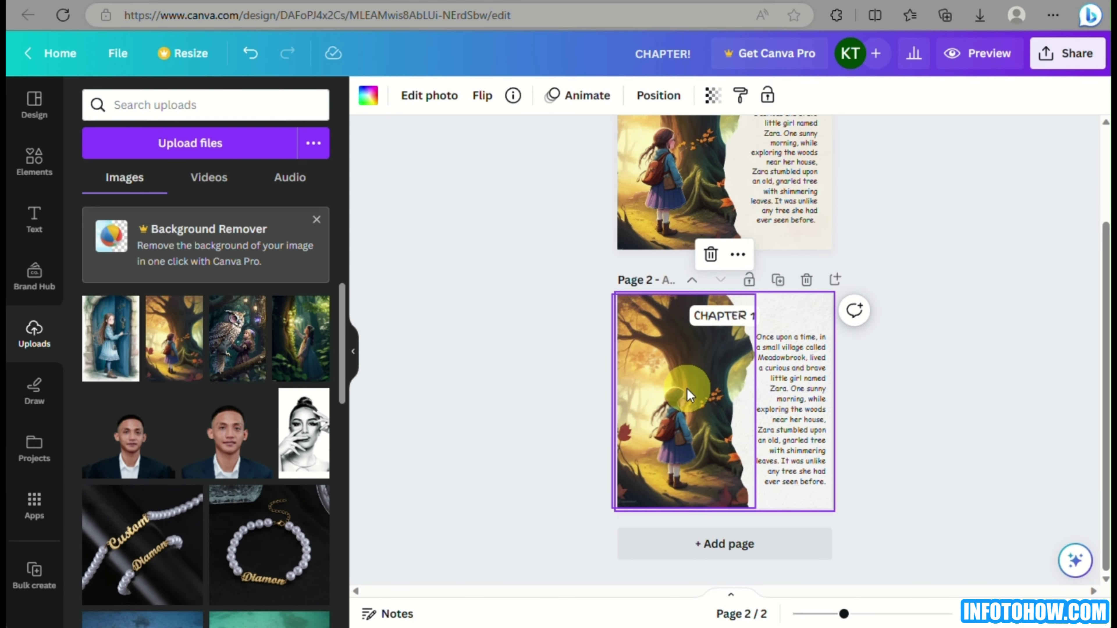
left_click(486, 369)
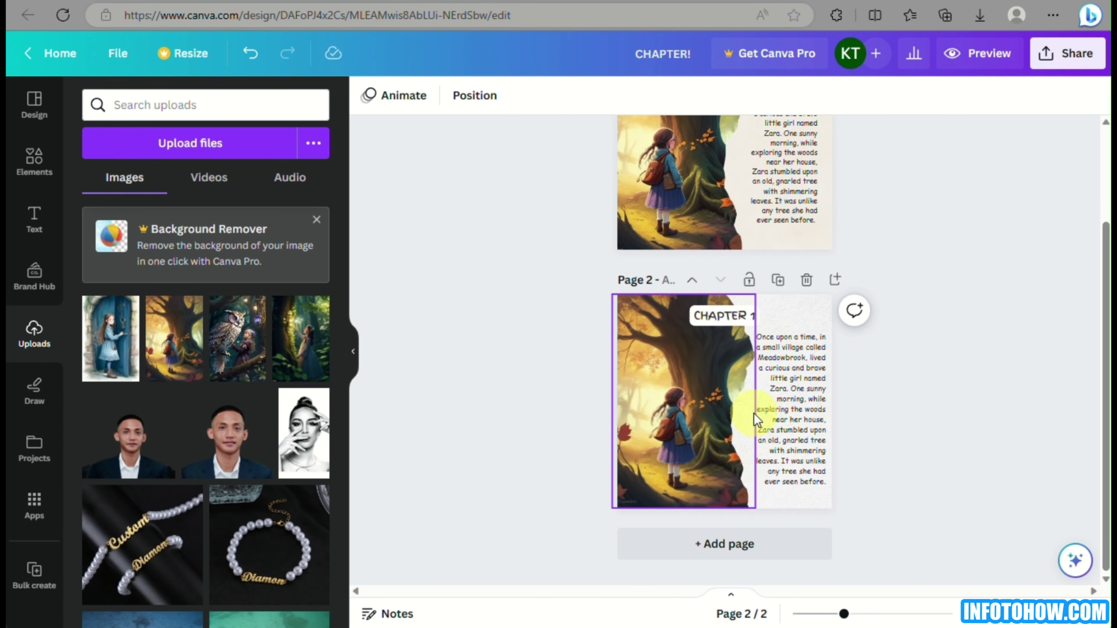
Duplicate the finished page 2 and delete the original page 1
left_click(776, 281)
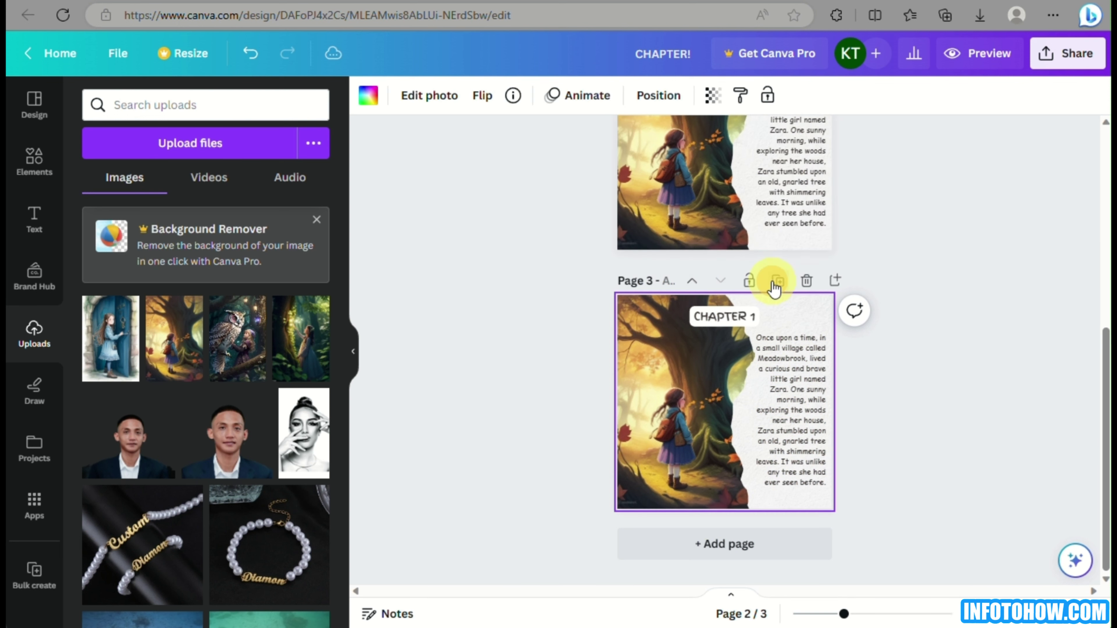
scroll(776, 264, "up", 10)
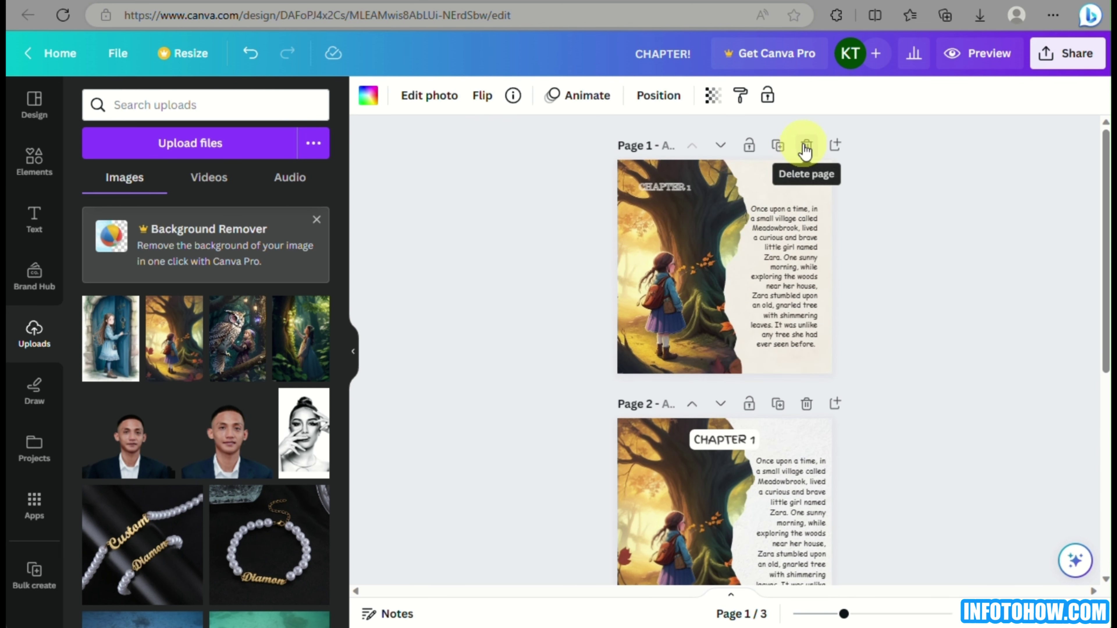
left_click(805, 145)
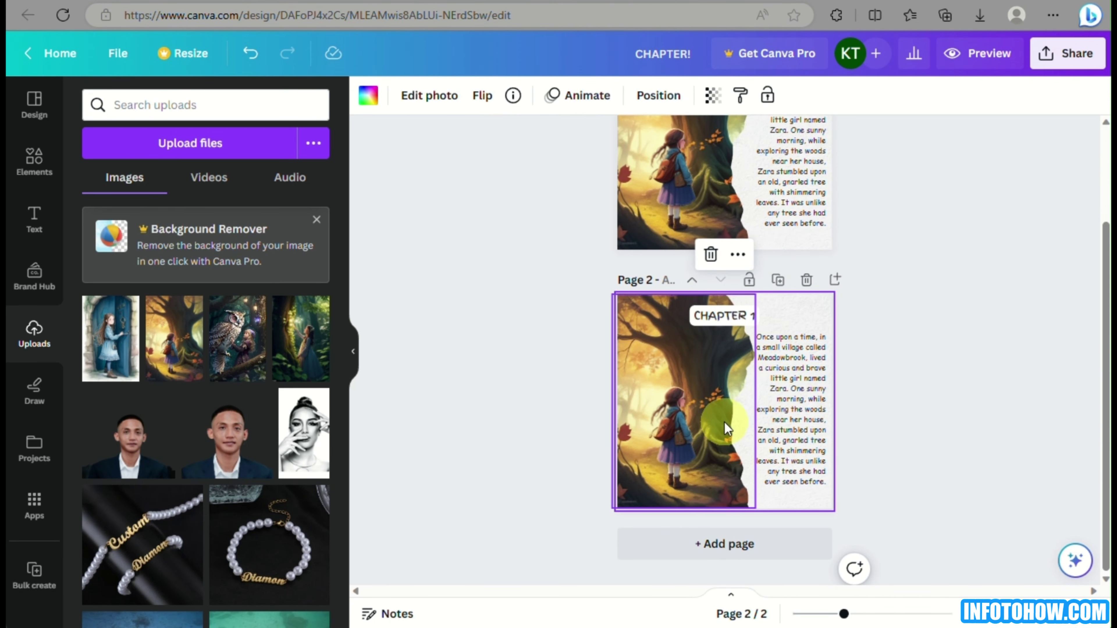
Replace the picture in the duplicated page's frame with the uploaded image of the girl touching the glowing forest tree
left_click(648, 424)
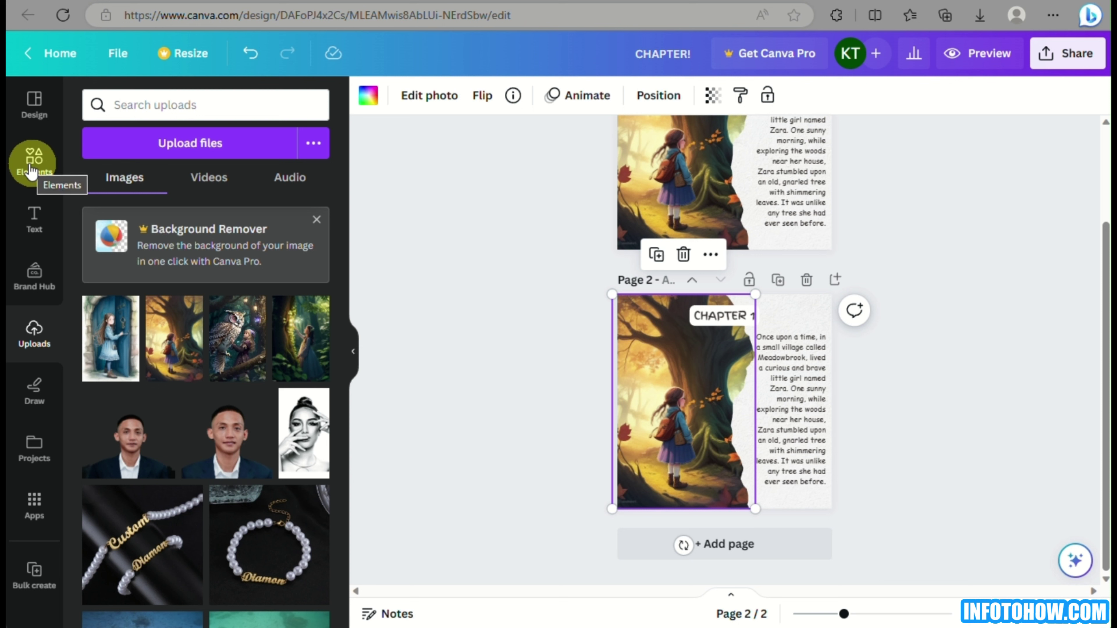
mouse_move(118, 338)
left_mouse_down()
mouse_move(333, 372)
mouse_move(716, 401)
mouse_move(71, 312)
mouse_move(110, 326)
left_mouse_up()
left_click_drag(299, 347, 712, 409)
left_click(859, 393)
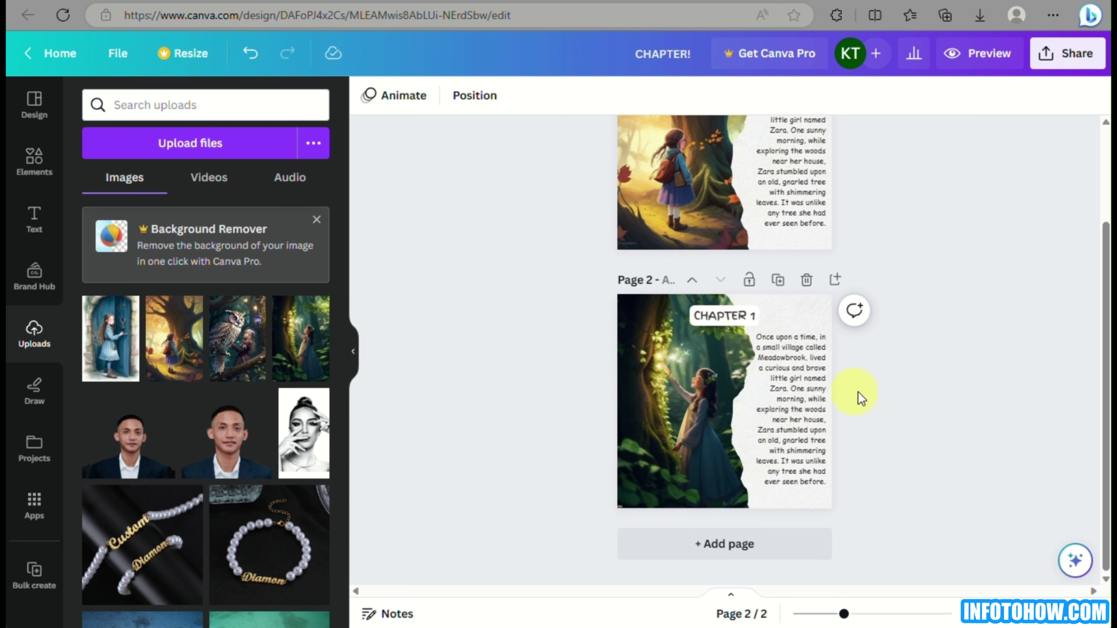
Switch to ChatGPT, copy the Chapter 2 story paragraph, and return to the Canva design
left_click(193, 1)
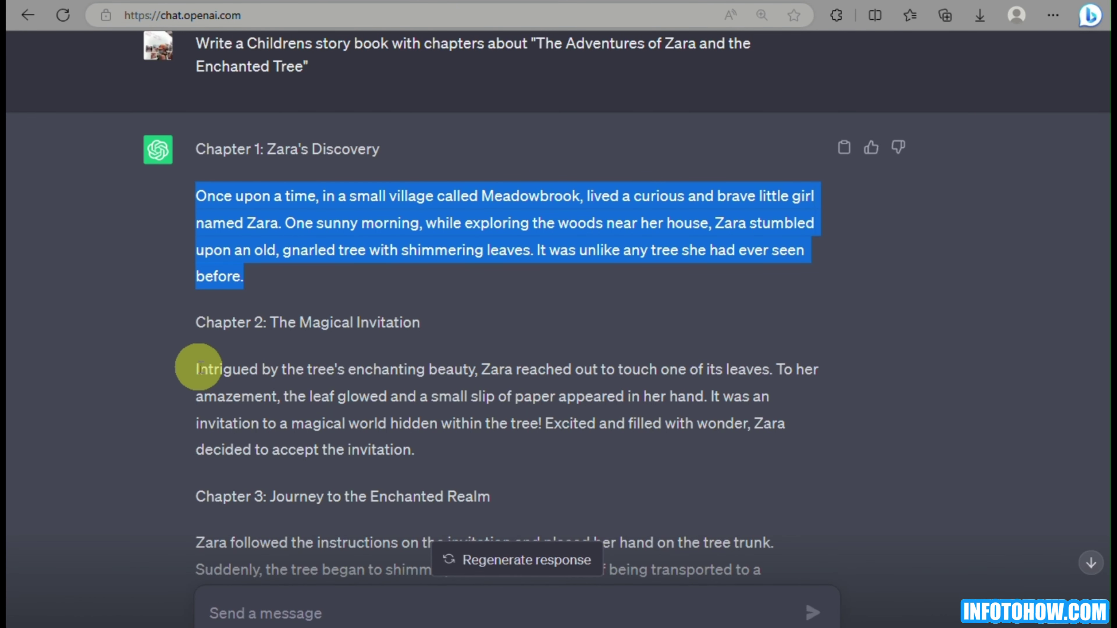
left_click_drag(197, 368, 491, 454)
key("ctrl+c")
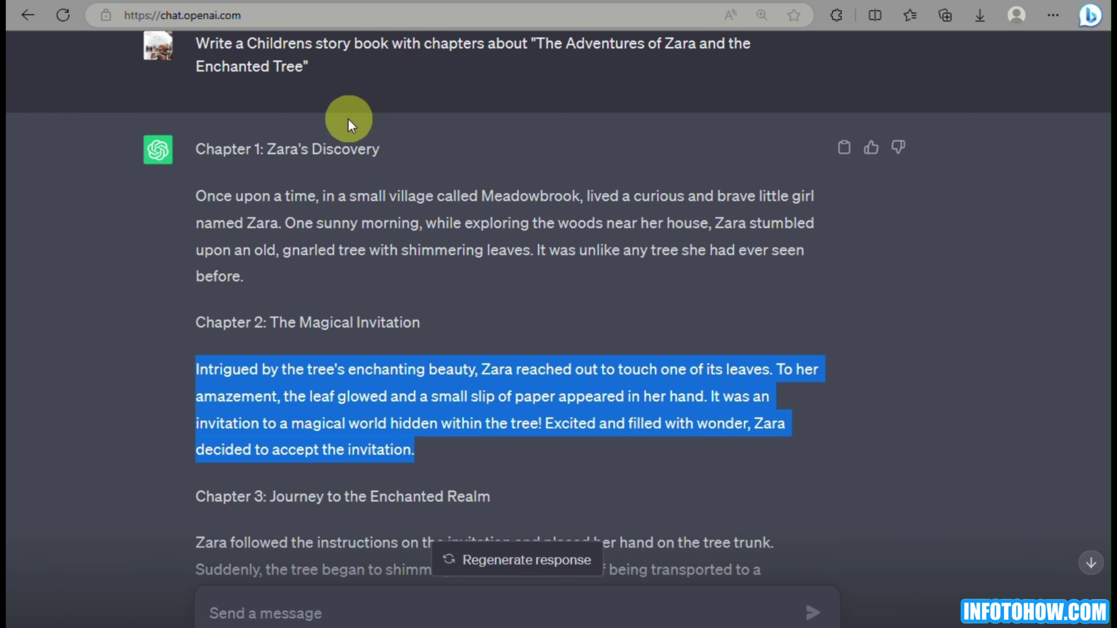
left_click(374, 5)
left_click(683, 3)
left_click(794, 379)
key("ctrl+v")
key("ctrl+z")
Replace the whole body text on page 2 with the copied Chapter 2 paragraph
double_click(796, 386)
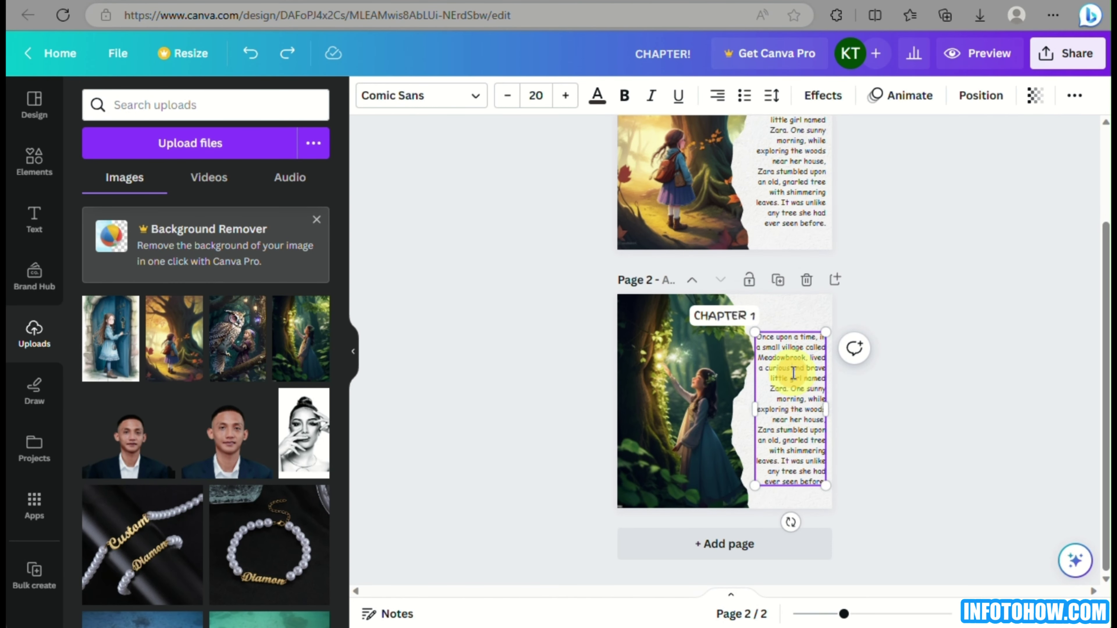
key("ctrl+a")
key("ctrl+v")
left_click_drag(793, 374, 789, 343)
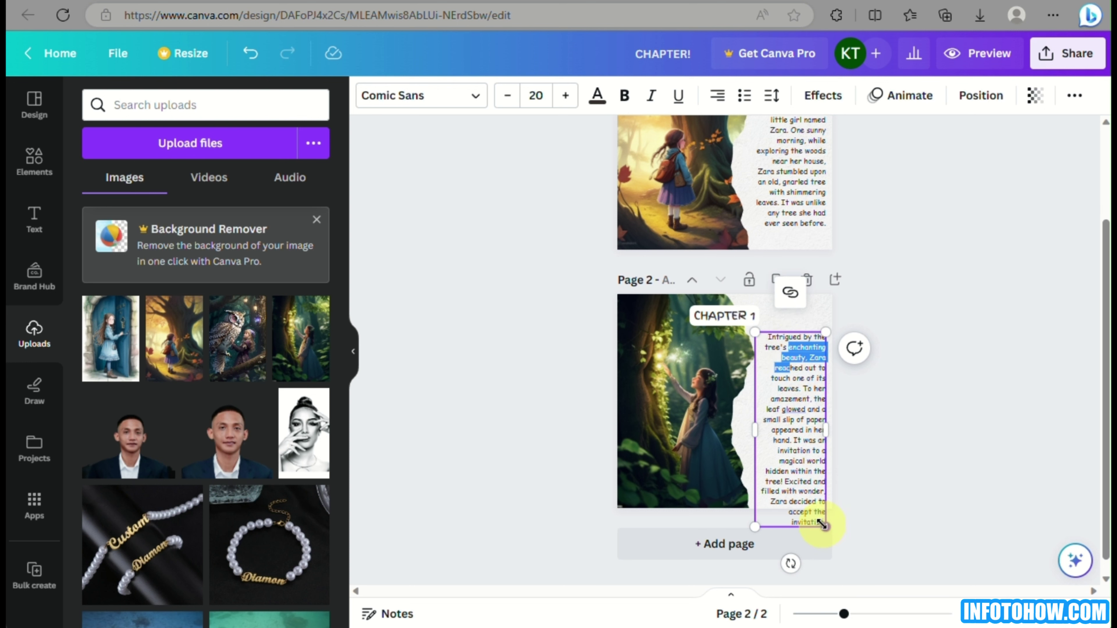
Scale the Chapter 2 text box down to font size 17.6 and move it slightly up toward the page's right edge
left_click_drag(822, 524, 816, 502)
left_click_drag(796, 482, 806, 464)
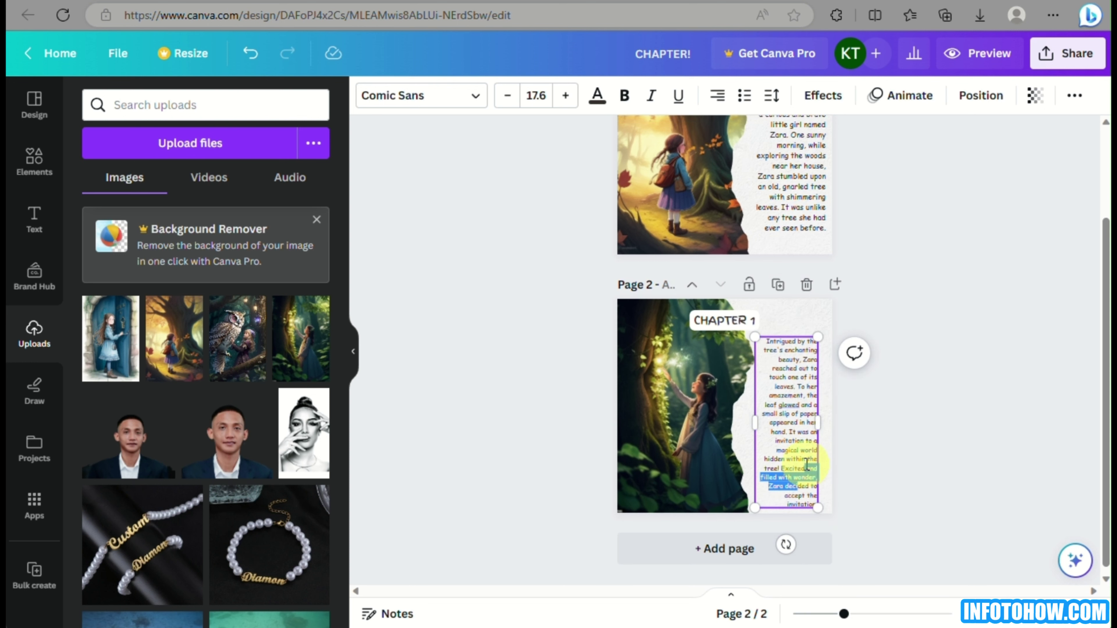
scroll(807, 464, "up", 2)
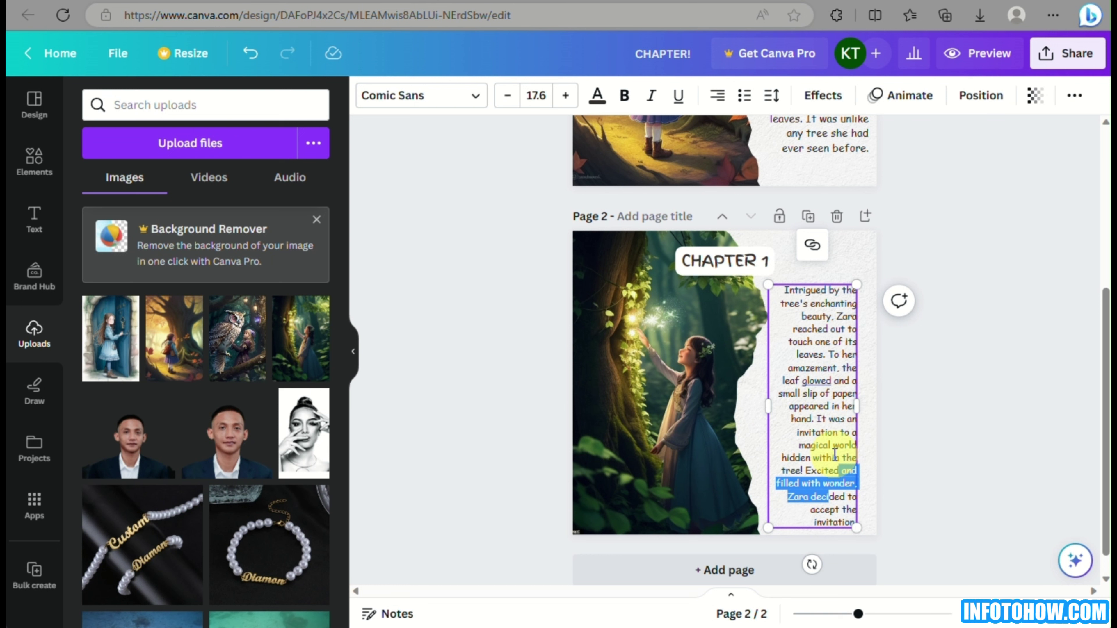
left_click(866, 472)
left_click_drag(834, 486, 839, 473)
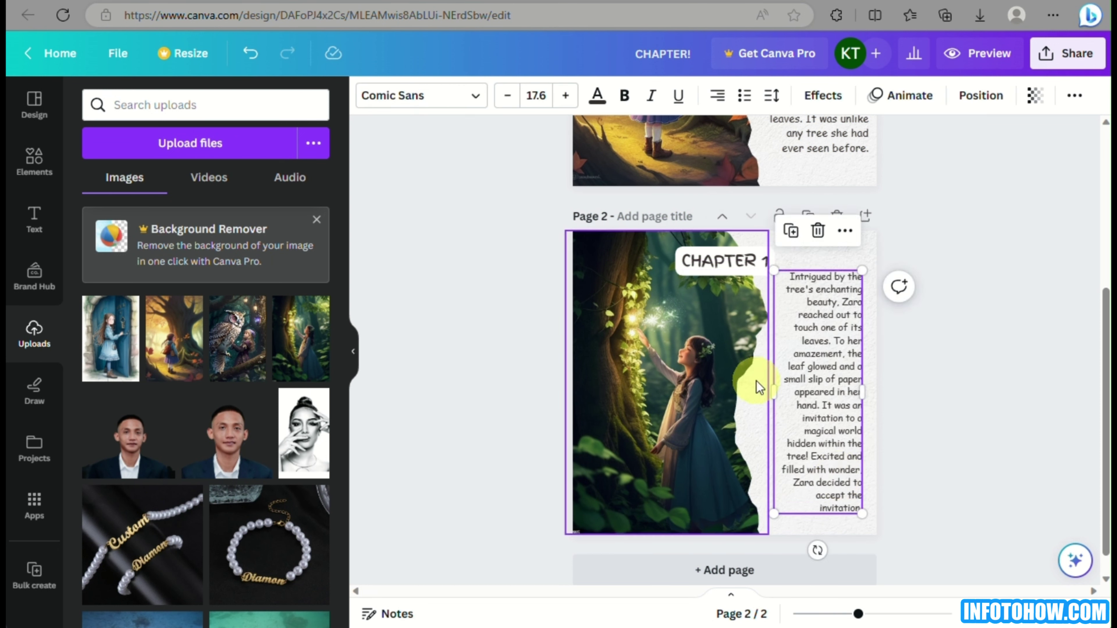
Widen the Chapter 2 body text box on page 2, place it lower, and change the heading to "CHAPTER 2"
left_click_drag(773, 392, 822, 425)
left_click(760, 266)
left_click_drag(759, 266, 768, 260)
type("2")
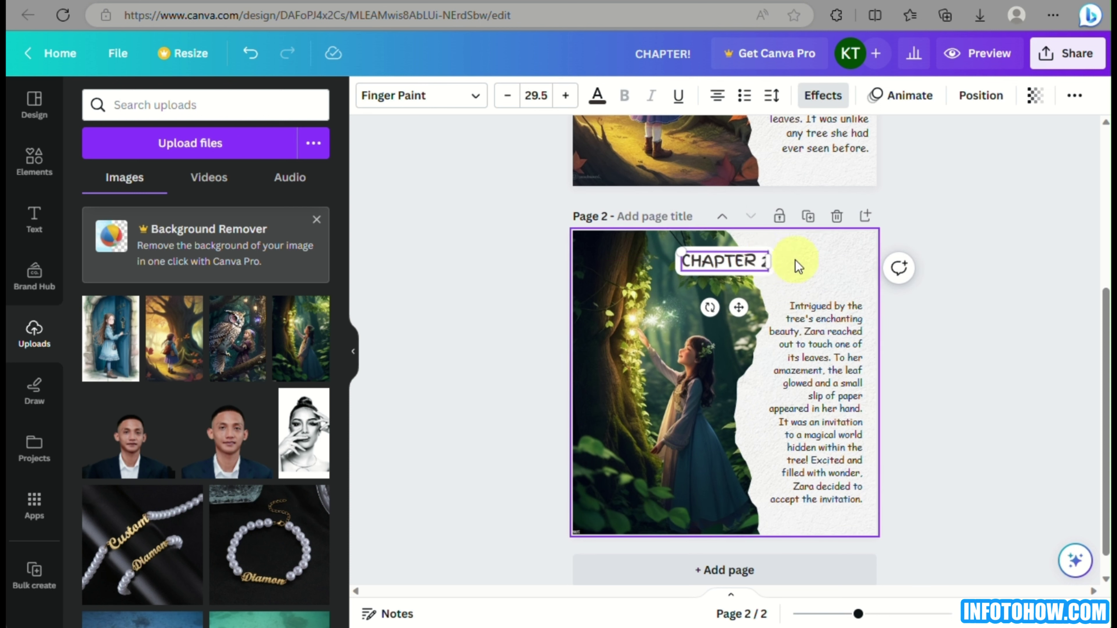
Add the title "The Magical Invitation" from the ChatGPT story as a second line of page 2's heading
key("Return")
key("ctrl+Tab")
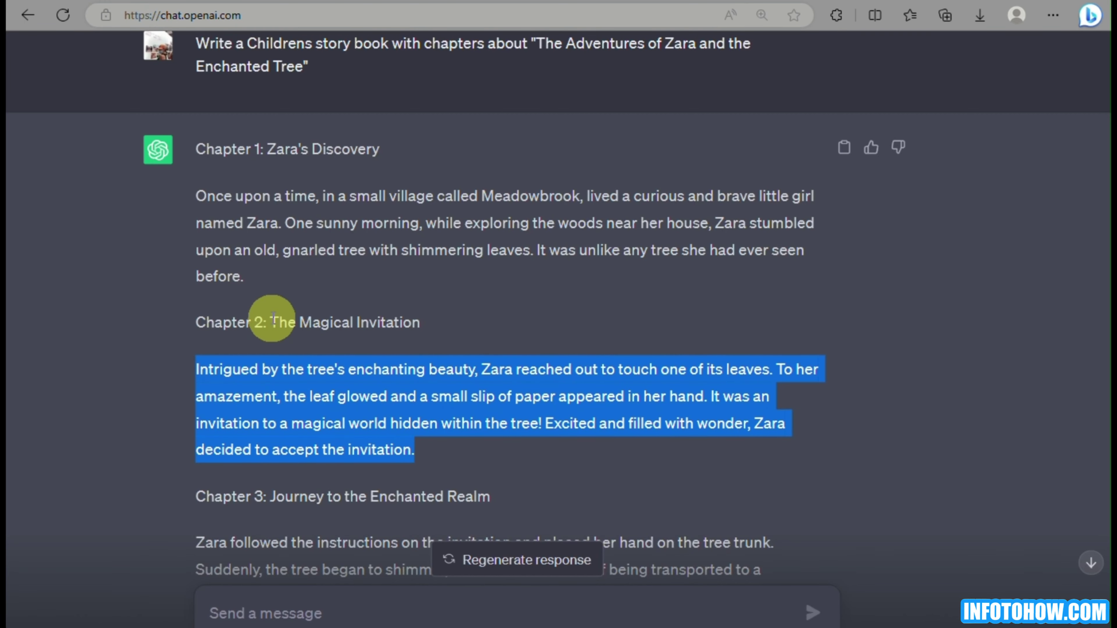
left_click_drag(268, 323, 465, 320)
key("ctrl+c")
left_click(521, 2)
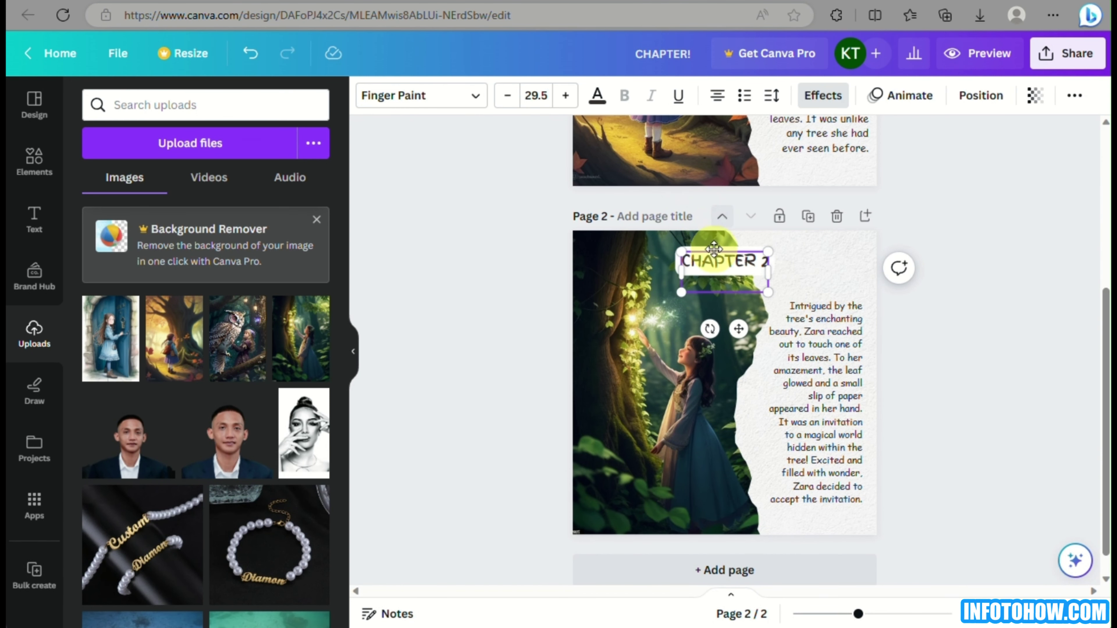
key("ctrl+v")
Reduce the font size of "The Magical Invitation" line on page 2 to 25 and finally to 20
left_click(536, 95)
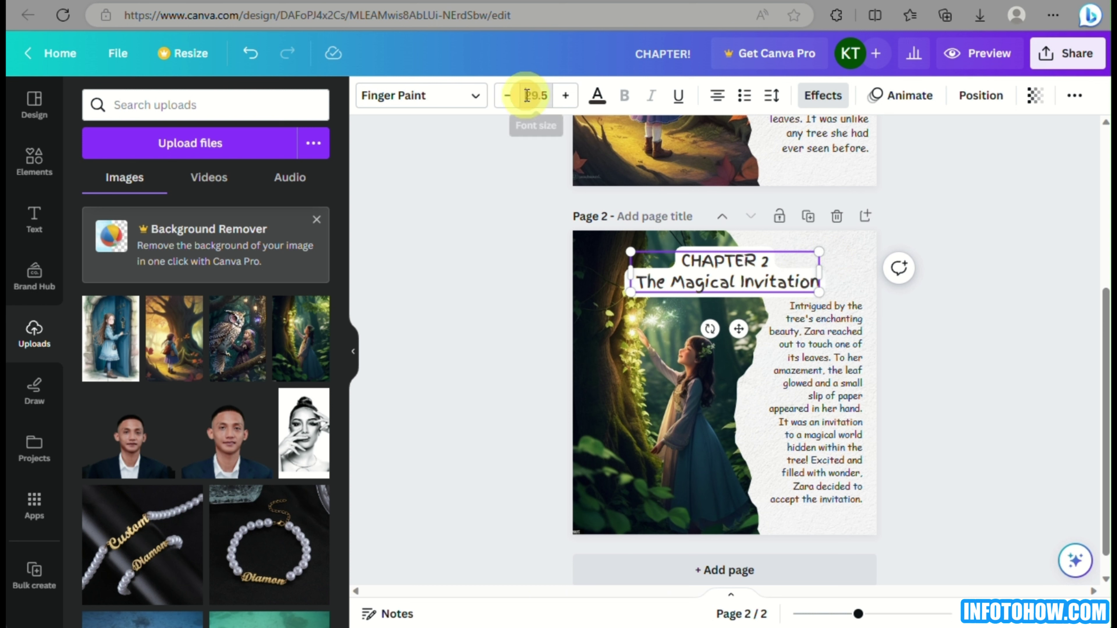
type("25")
key("Return")
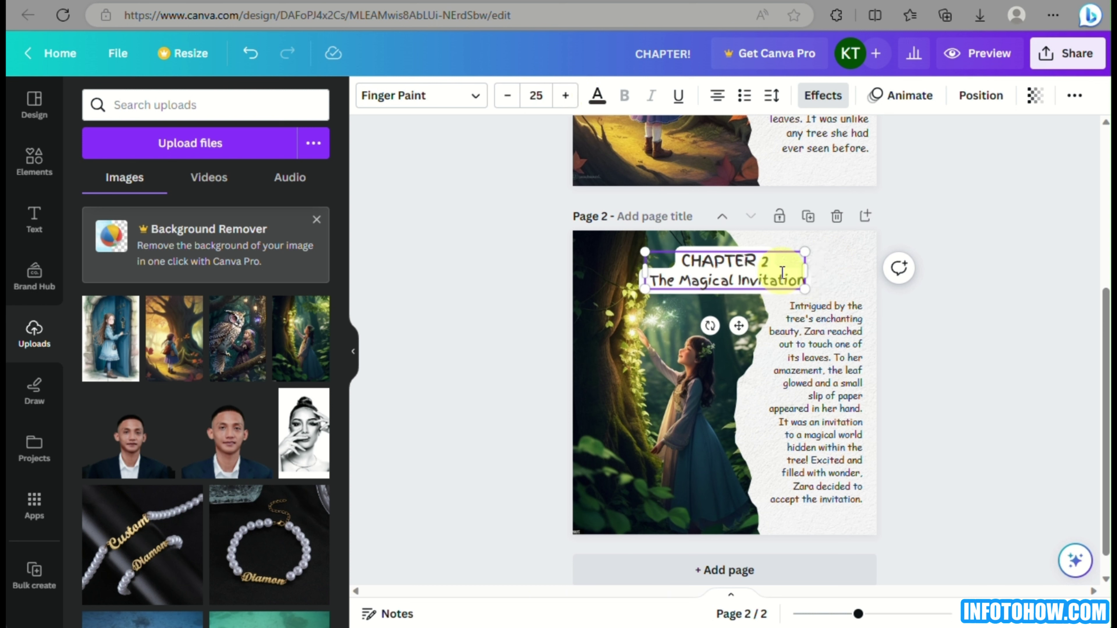
triple_click(707, 275)
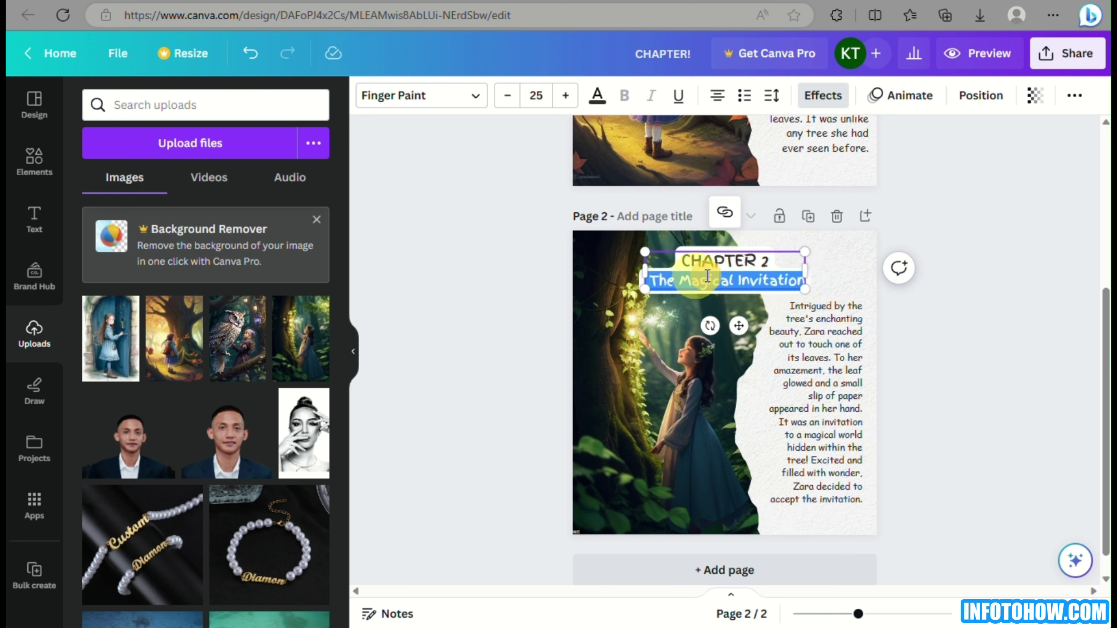
left_click(535, 95)
type("20")
key("Return")
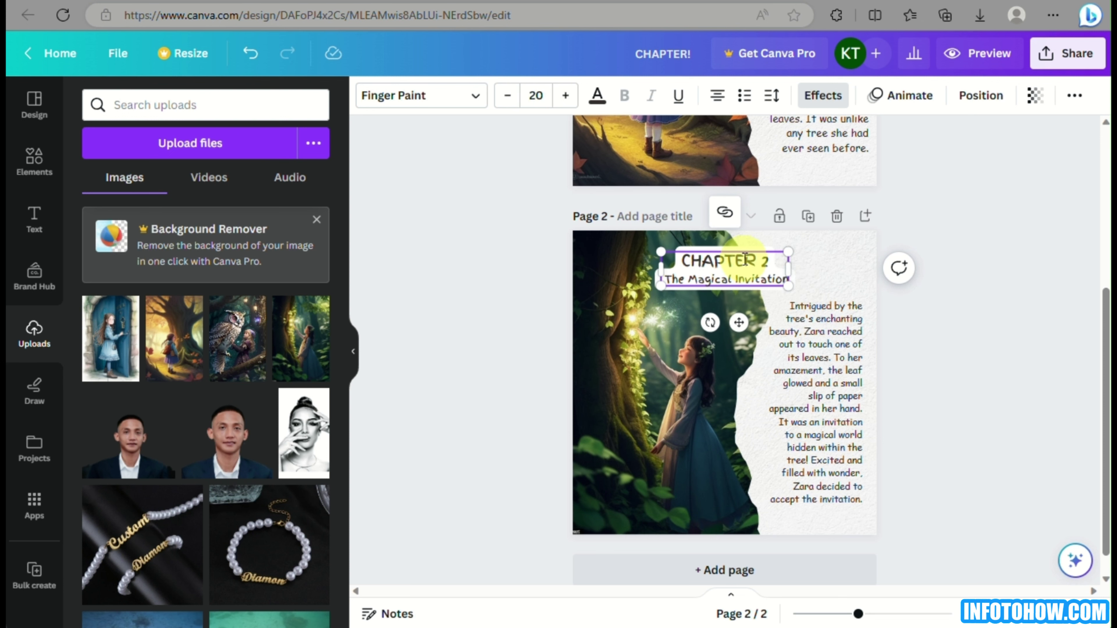
Set the transparency of the background effect behind page 2's heading to 61
left_click(823, 95)
scroll(87, 474, "down", 1)
left_click_drag(155, 606, 238, 616)
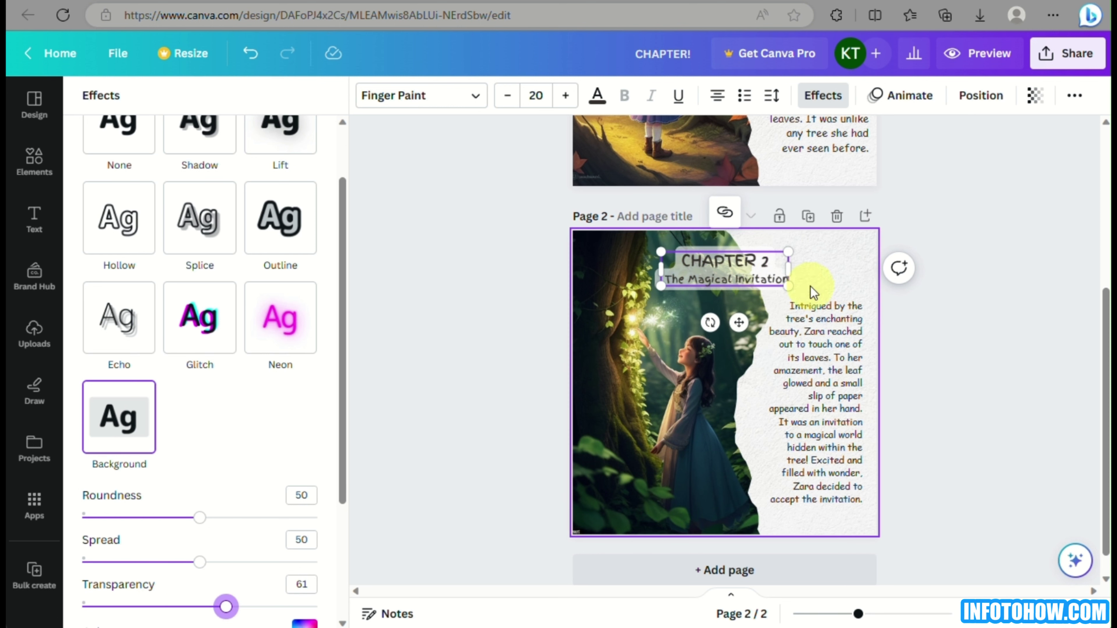
left_click(686, 327)
scroll(693, 303, "up", 1)
scroll(693, 303, "up", 5)
left_click(693, 303)
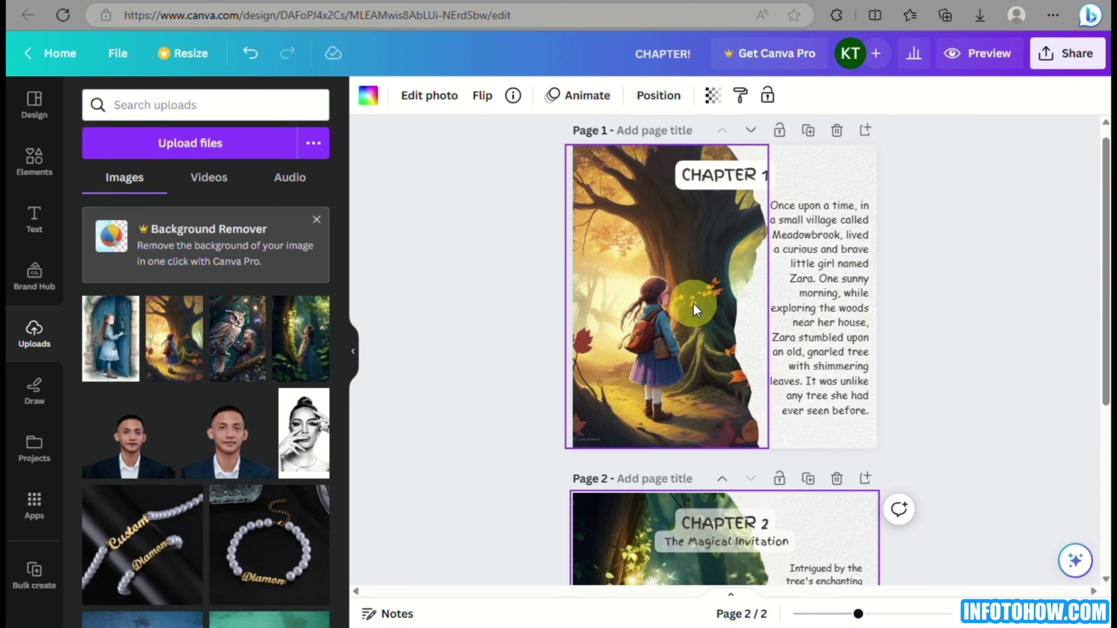
Join "CHAPTER 2" and "The Magical Invitation" into a single heading line on page 2
scroll(693, 303, "down", 5)
left_click(717, 246)
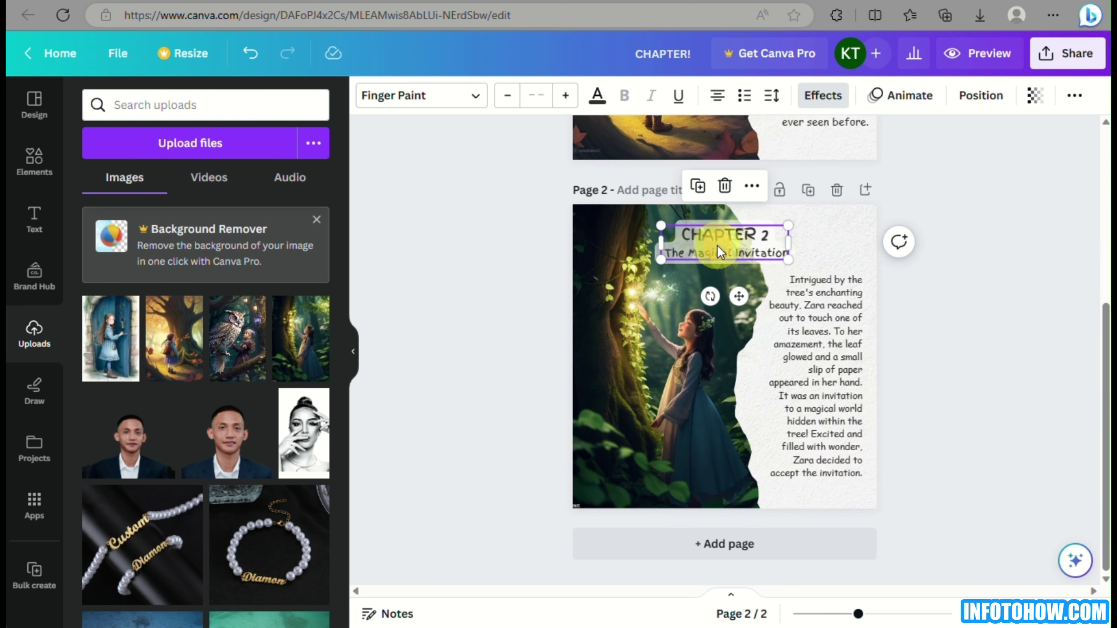
left_click(780, 234)
key("Delete")
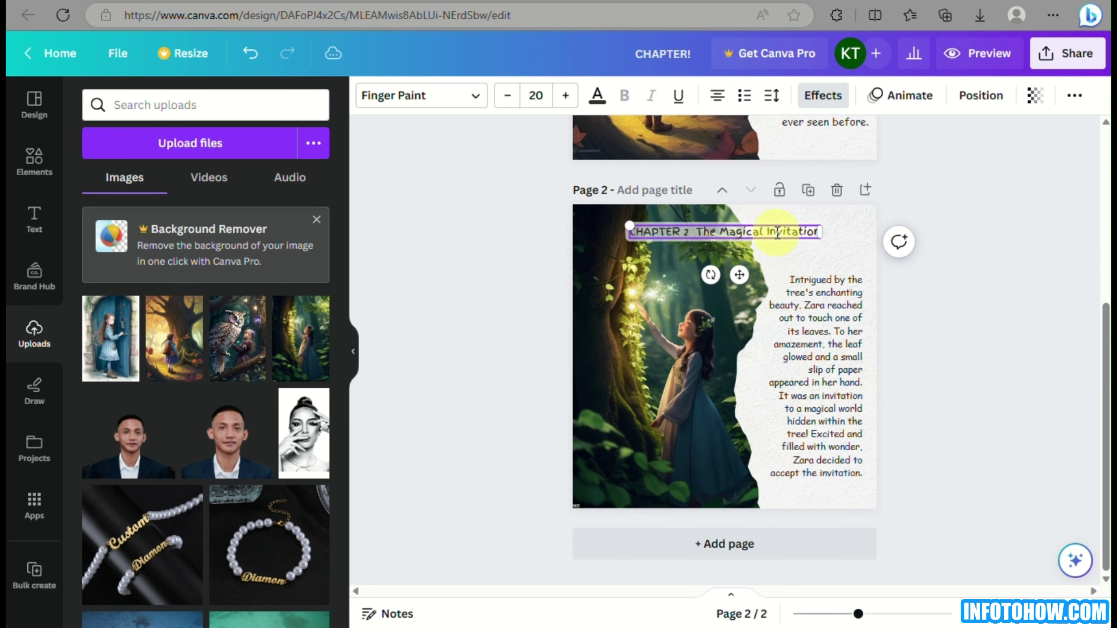
Scale page 2's one-line heading up to font size 24.6 and stretch its box across the full page width
left_click_drag(689, 232, 586, 230)
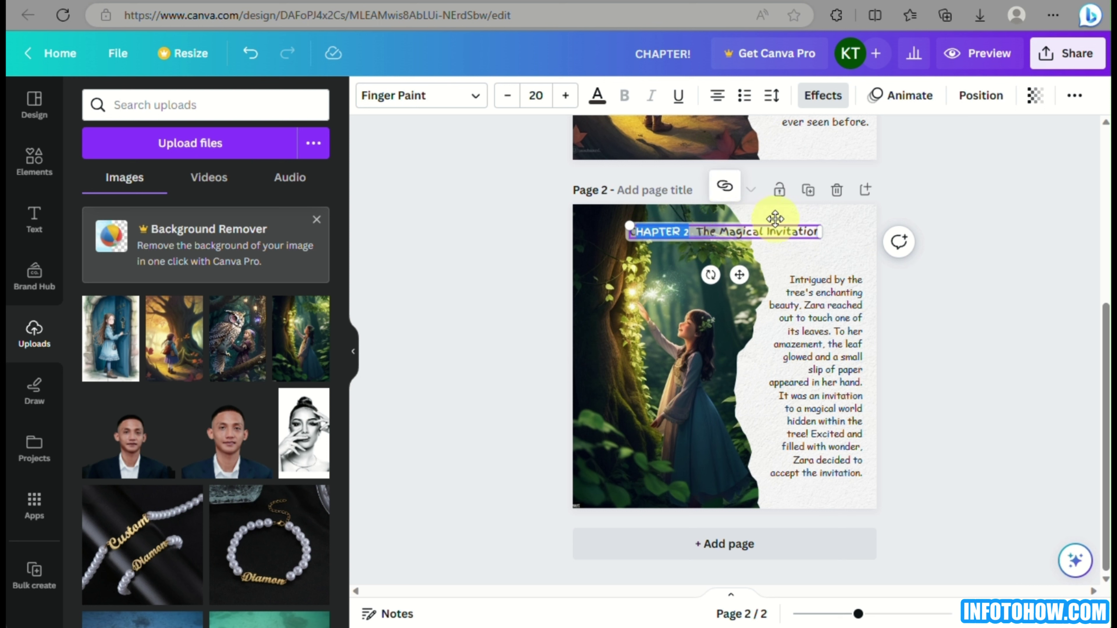
left_click_drag(819, 226, 873, 225)
left_click_drag(626, 225, 571, 221)
left_click(651, 293)
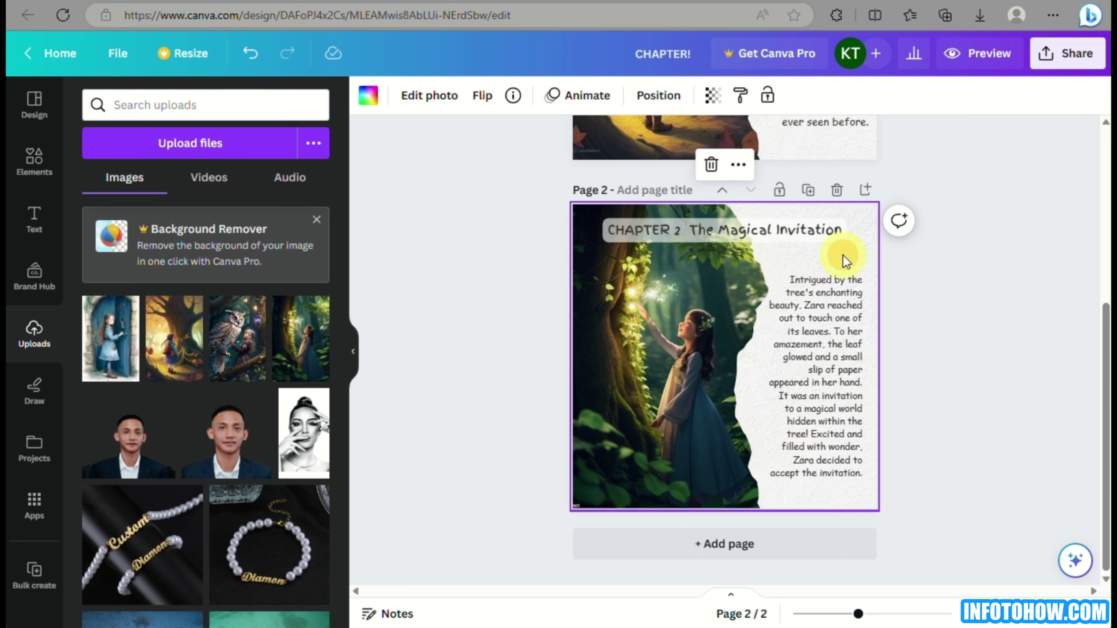
Undo the last resizing of page 2's heading and redo it
scroll(842, 256, "up", 5)
scroll(843, 256, "down", 3)
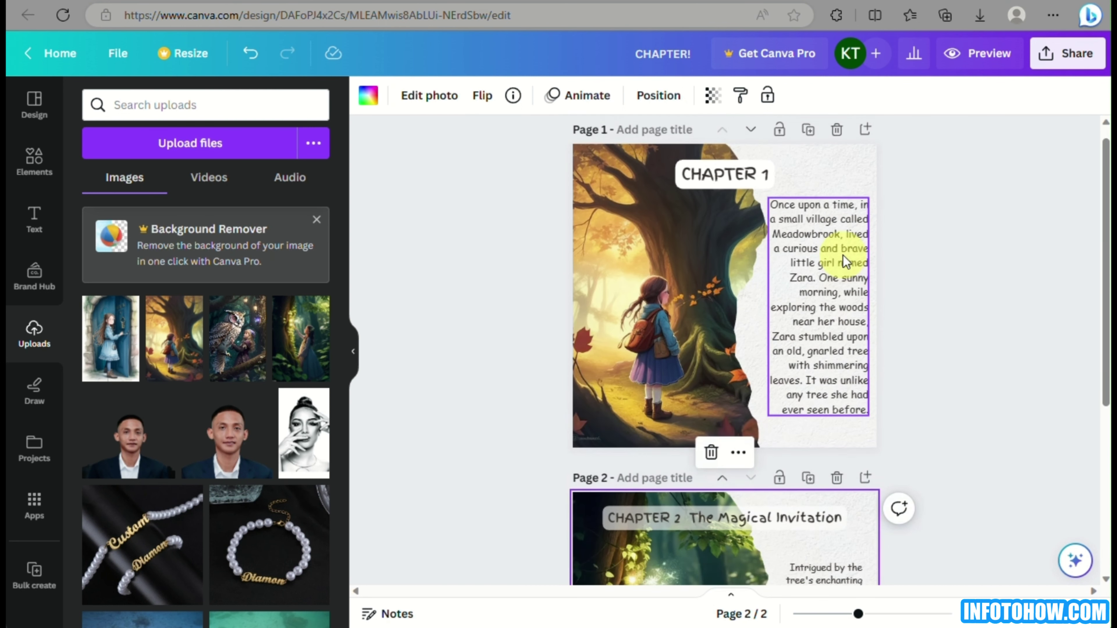
key("ctrl+z")
key("ctrl+z")
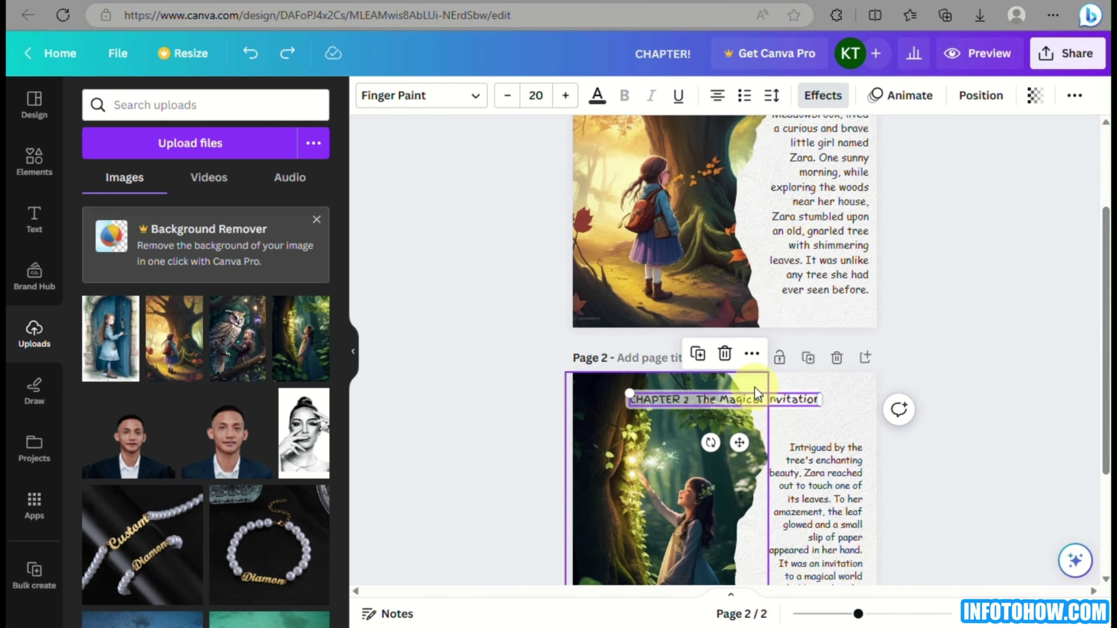
key("ctrl+y")
key("ctrl+y")
Paste the one-line heading from page 2 onto page 1 and delete the old "CHAPTER 1" heading there
scroll(719, 212, "up", 3)
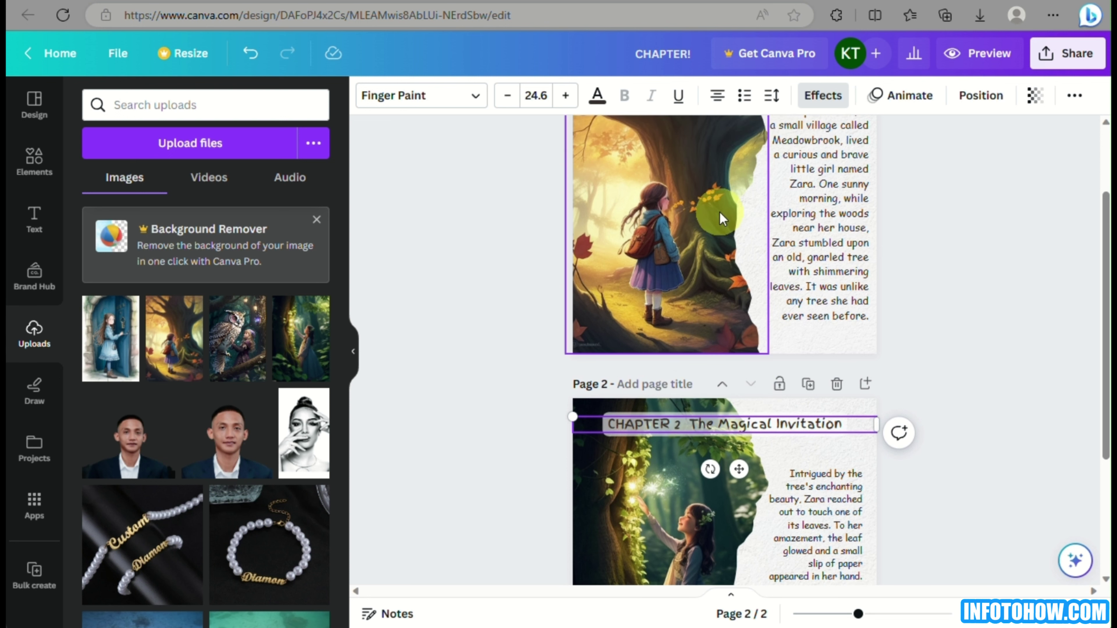
left_click(731, 191)
left_click(827, 182)
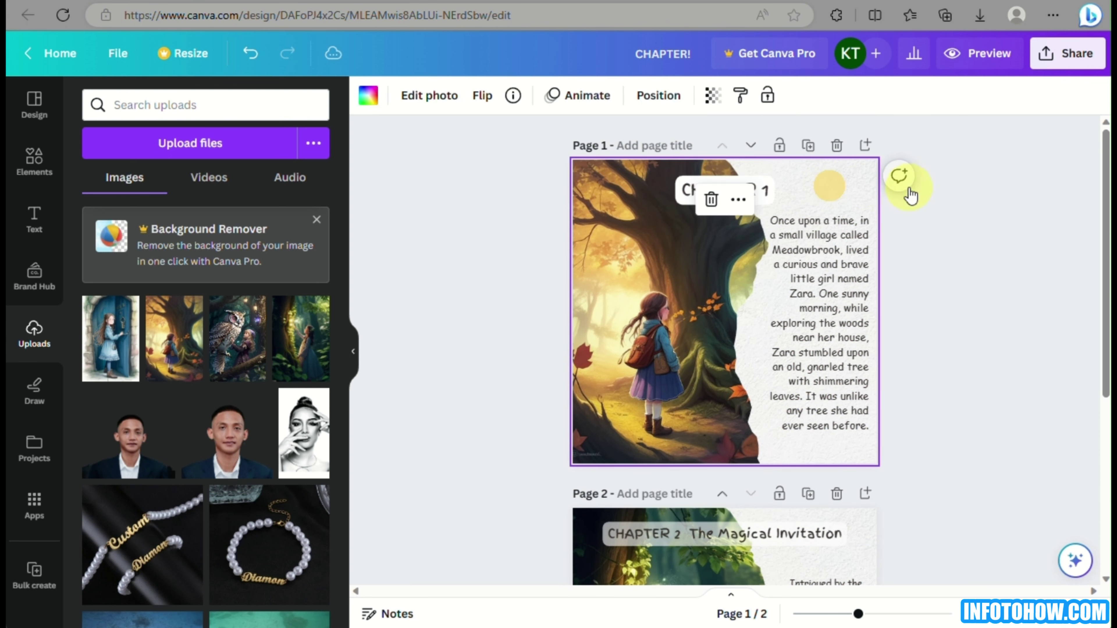
left_click(680, 188)
type("CHAPTER 2  The Magical Invitation")
left_click(743, 201)
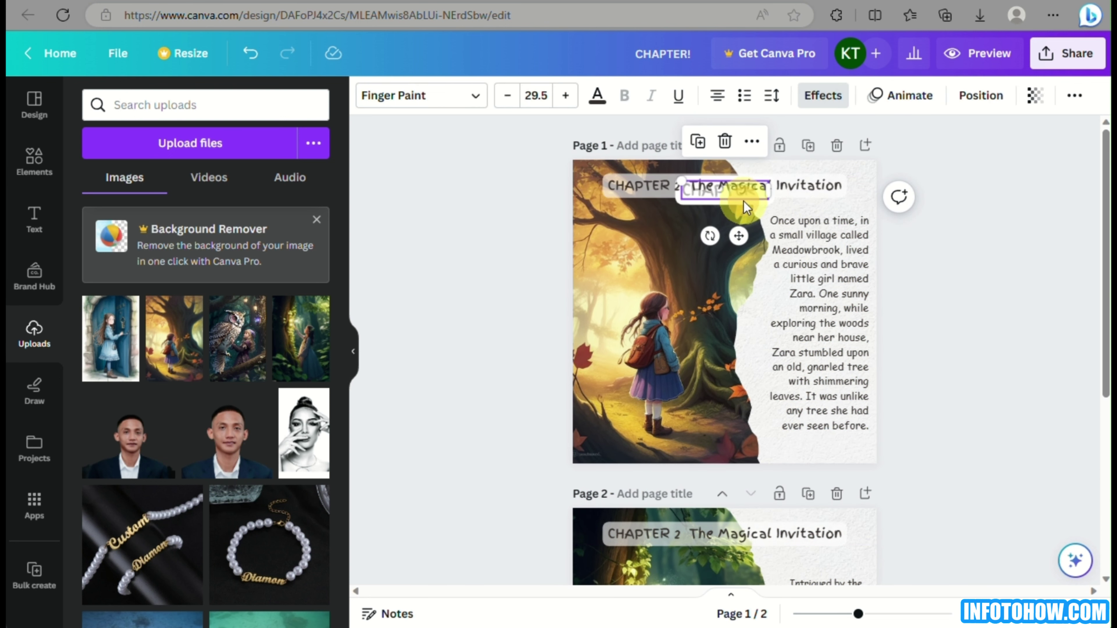
key("Delete")
Change the chapter number in page 1's heading to 1, and copy the title "Zara's Discovery" from ChatGPT
left_click(684, 191)
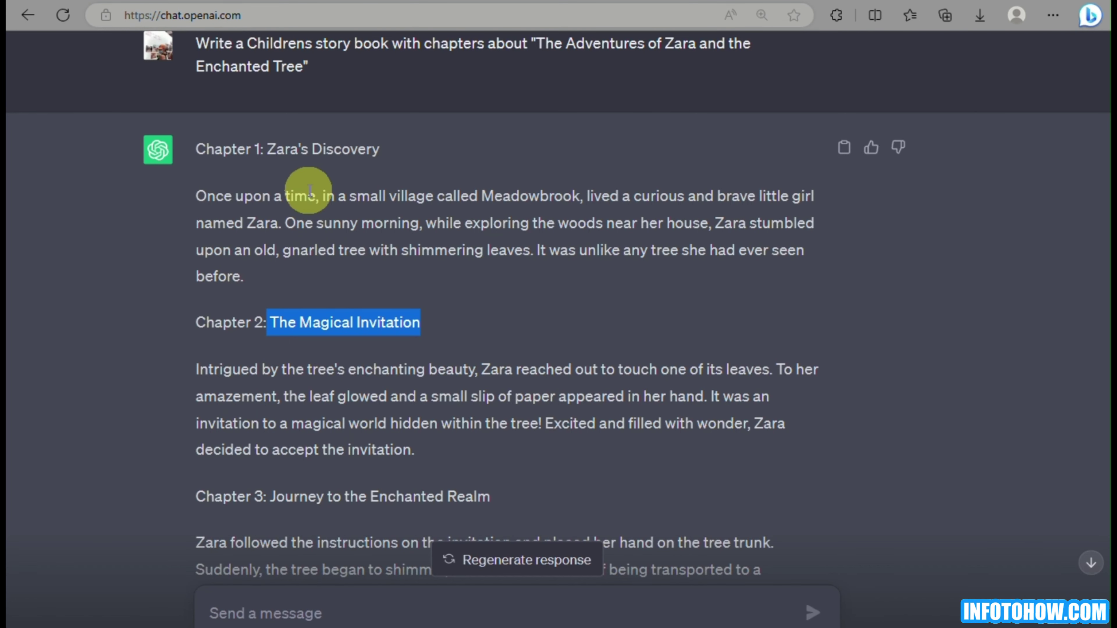
left_click(263, 151)
triple_click(345, 152)
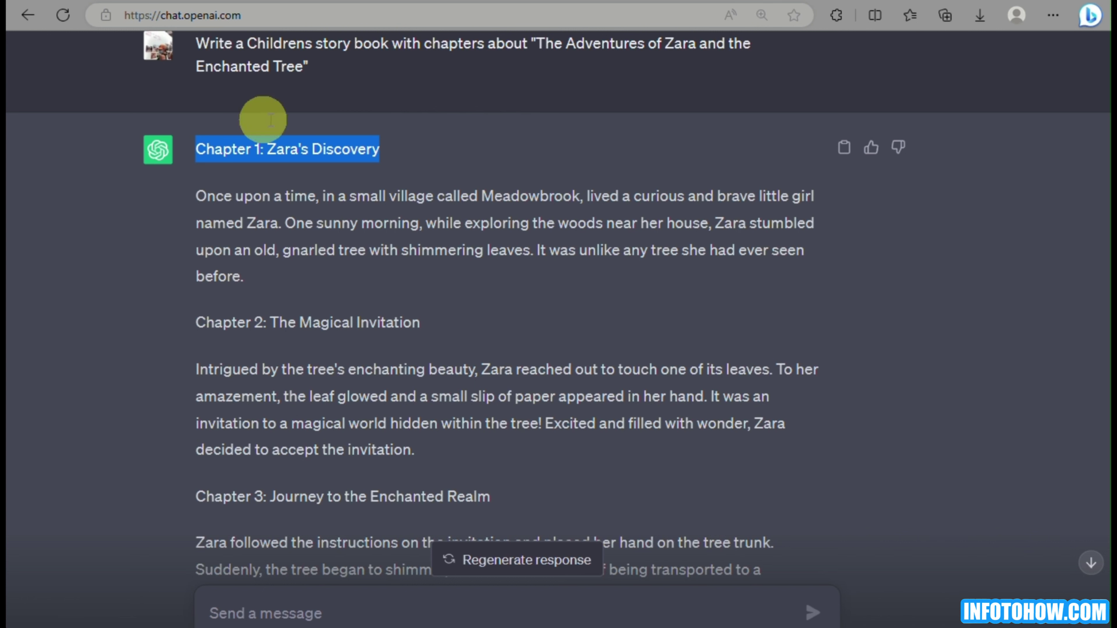
left_click(269, 145)
left_click_drag(269, 145, 379, 149)
key("ctrl+c")
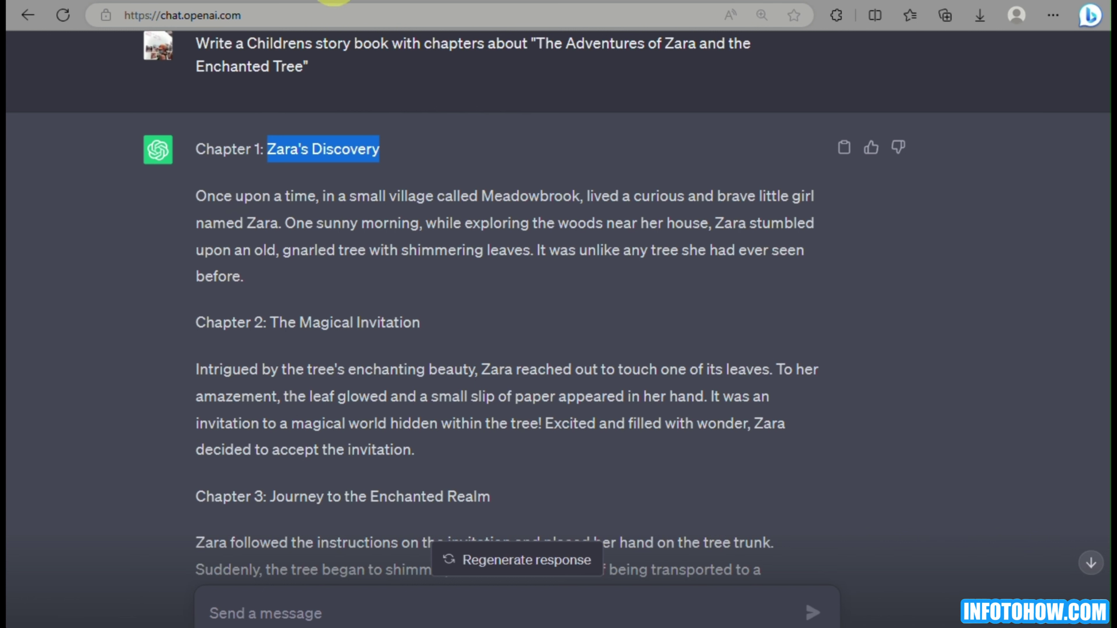
left_click(705, 1)
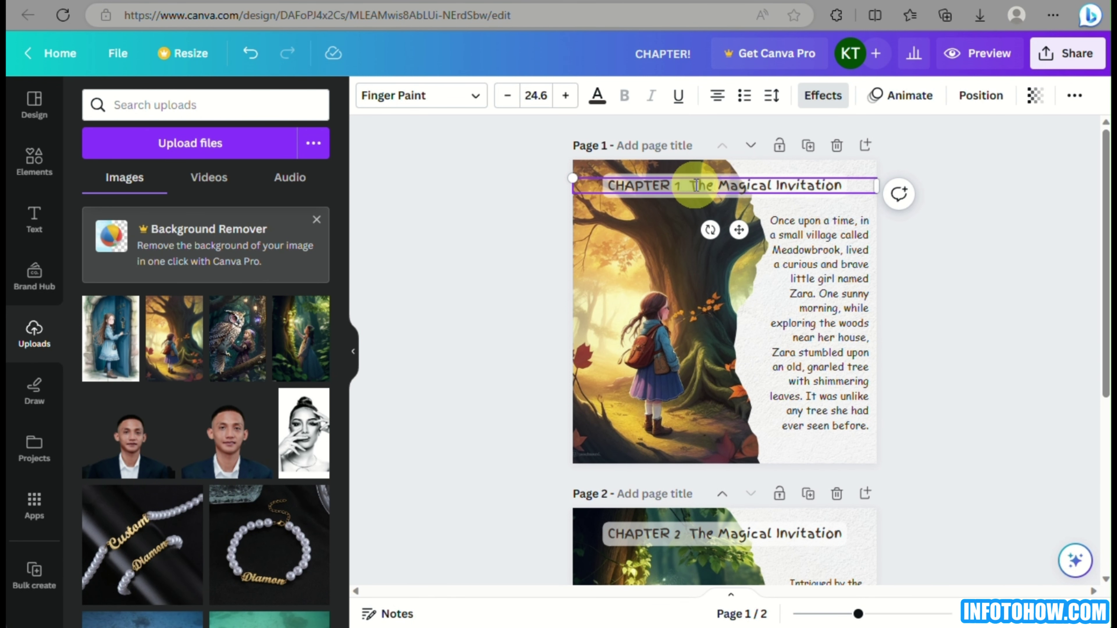
Replace "The Magical Invitation" in page 1's heading with the copied title "Zara's Discovery"
key("BackSpace")
key("Delete")
key("Delete")
key("Delete")
key("Delete")
key("Delete")
key("Delete")
key("Delete")
key("Delete")
key("Delete")
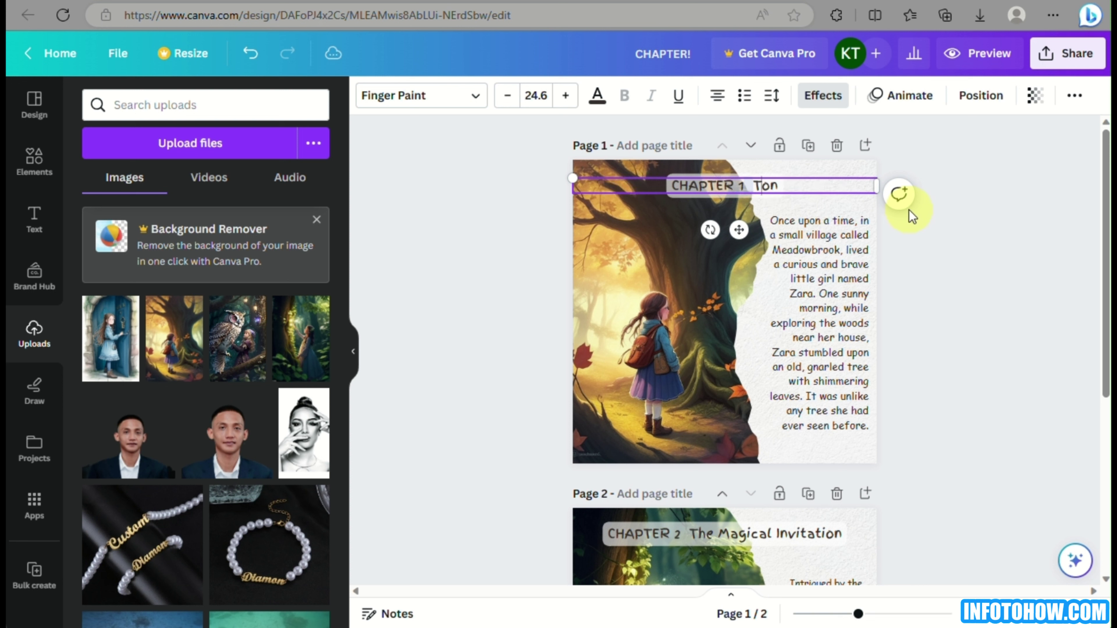
key("BackSpace")
key("ctrl+v")
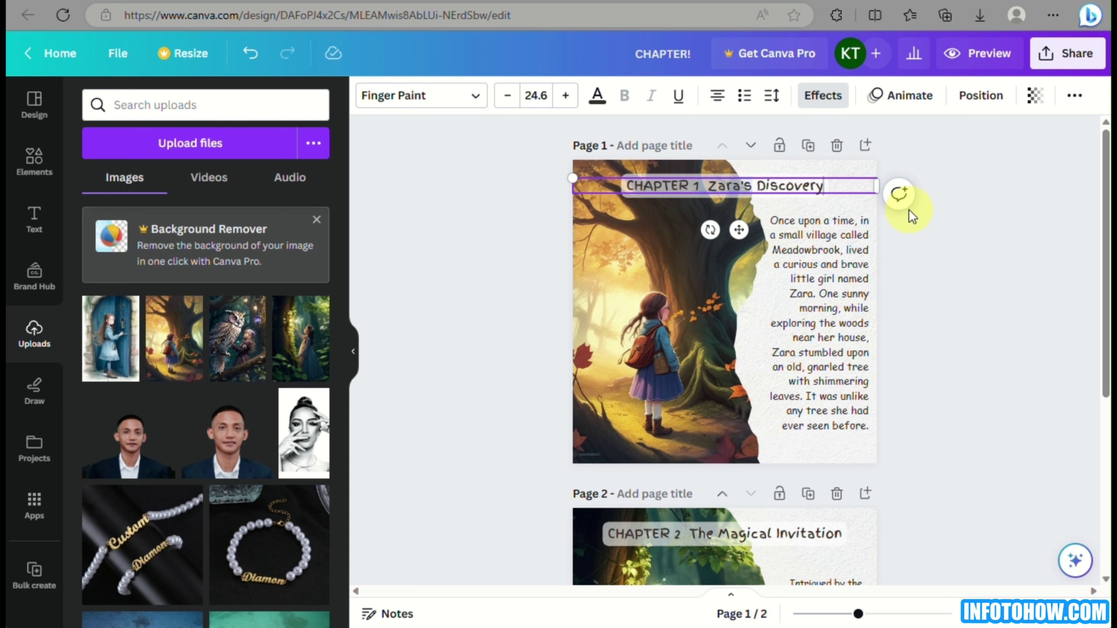
Add a blank page after the Chapter 1 page and move it to the start of the design
scroll(909, 210, "down", 5)
scroll(691, 404, "down", 2)
scroll(692, 407, "up", 7)
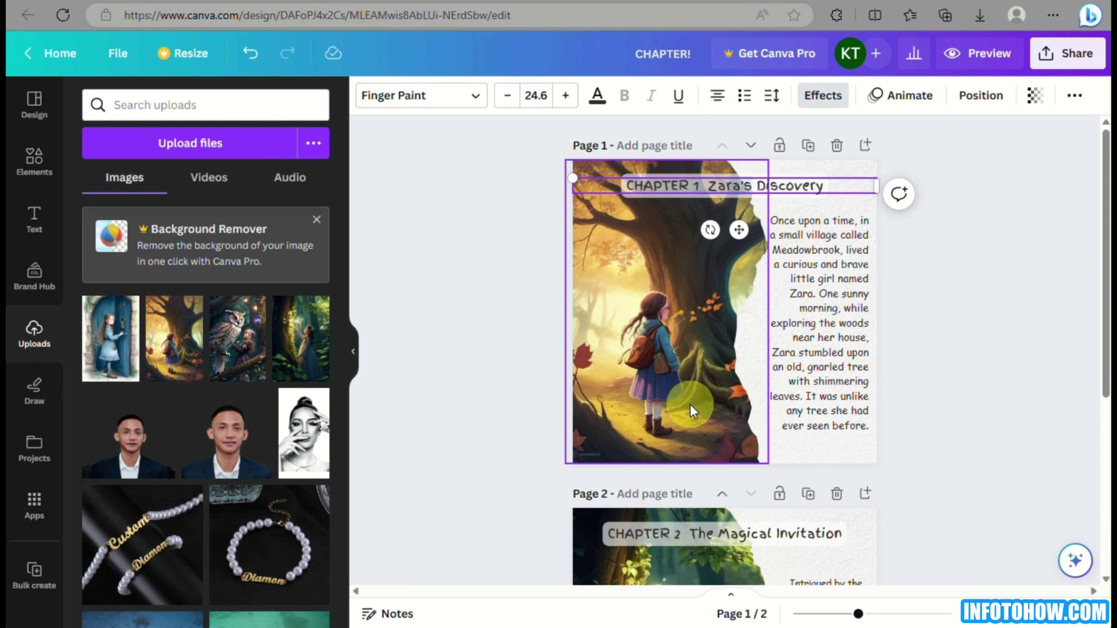
left_click(865, 145)
left_click_drag(783, 272, 796, 228)
scroll(710, 460, "up", 6)
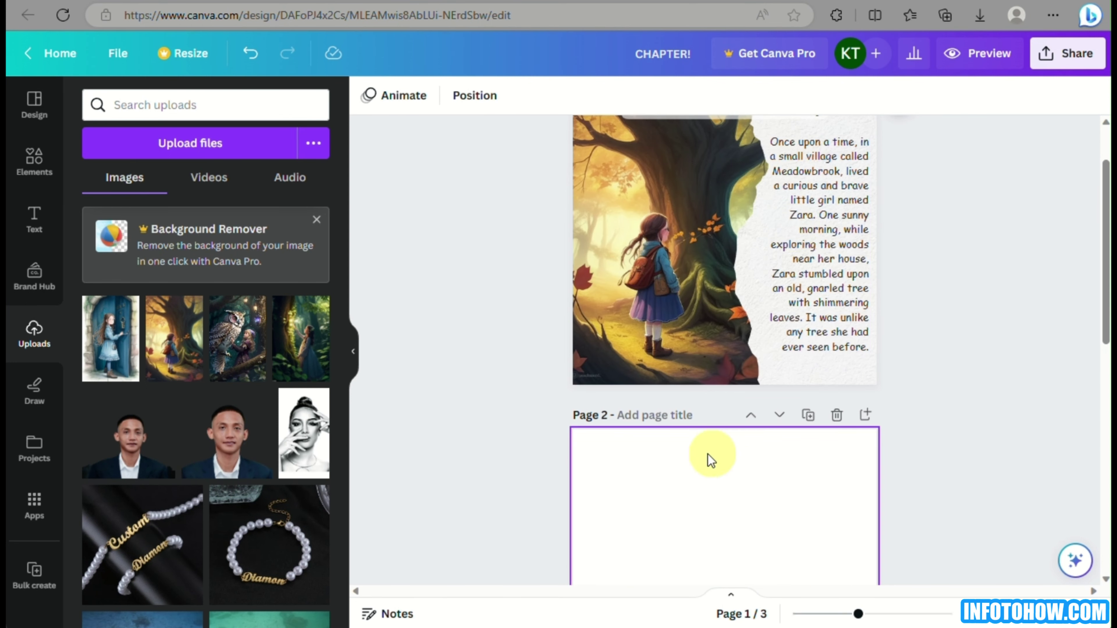
left_click(751, 414)
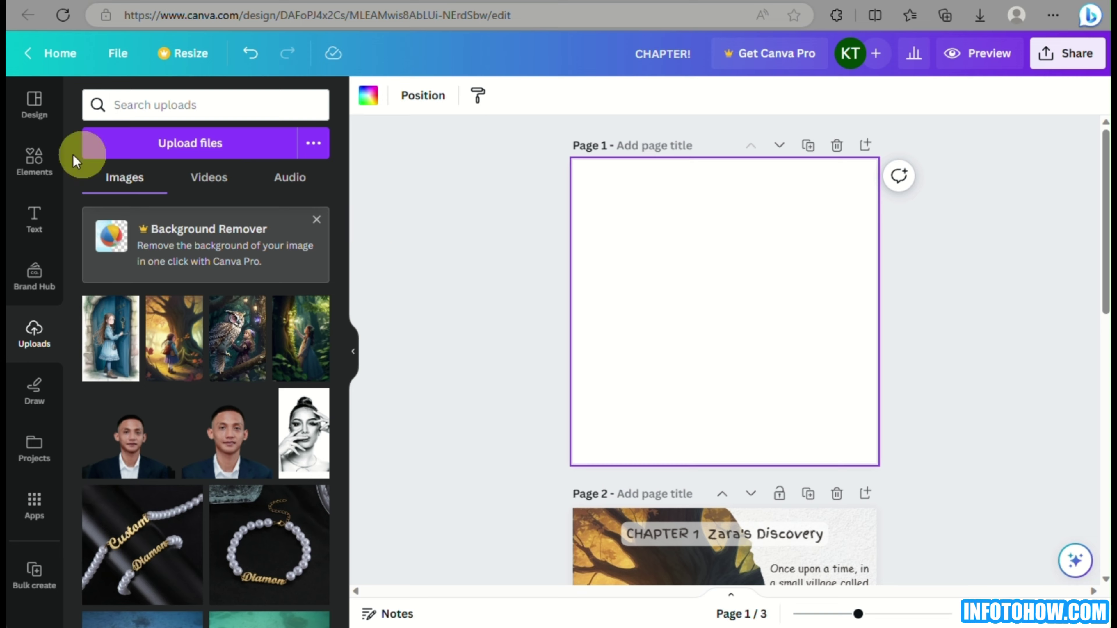
Switch to Leonardo.Ai, look through the personal feed for a Zara picture, and open the one of her touching a tree in a denim dress
left_click(312, 3)
scroll(561, 290, "down", 20)
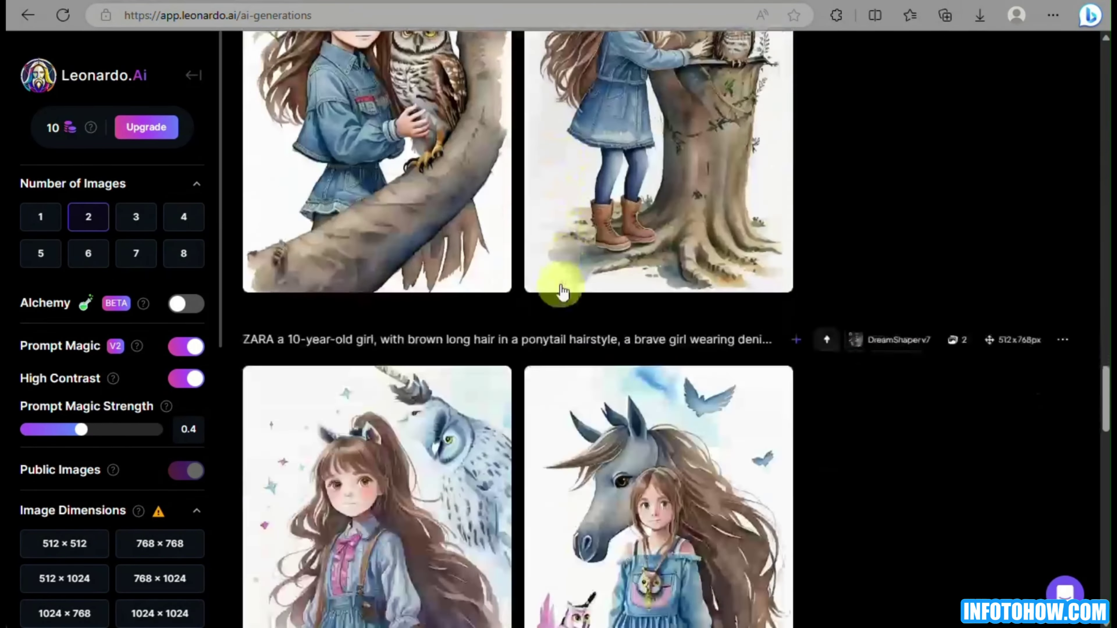
scroll(561, 291, "down", 15)
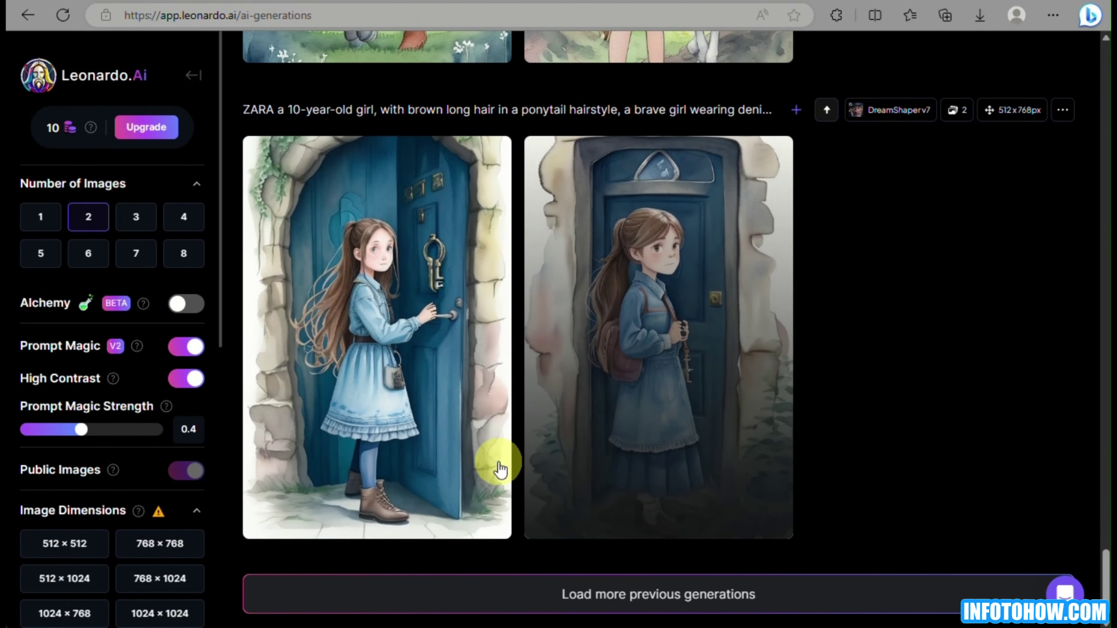
left_click(488, 589)
scroll(616, 418, "down", 5)
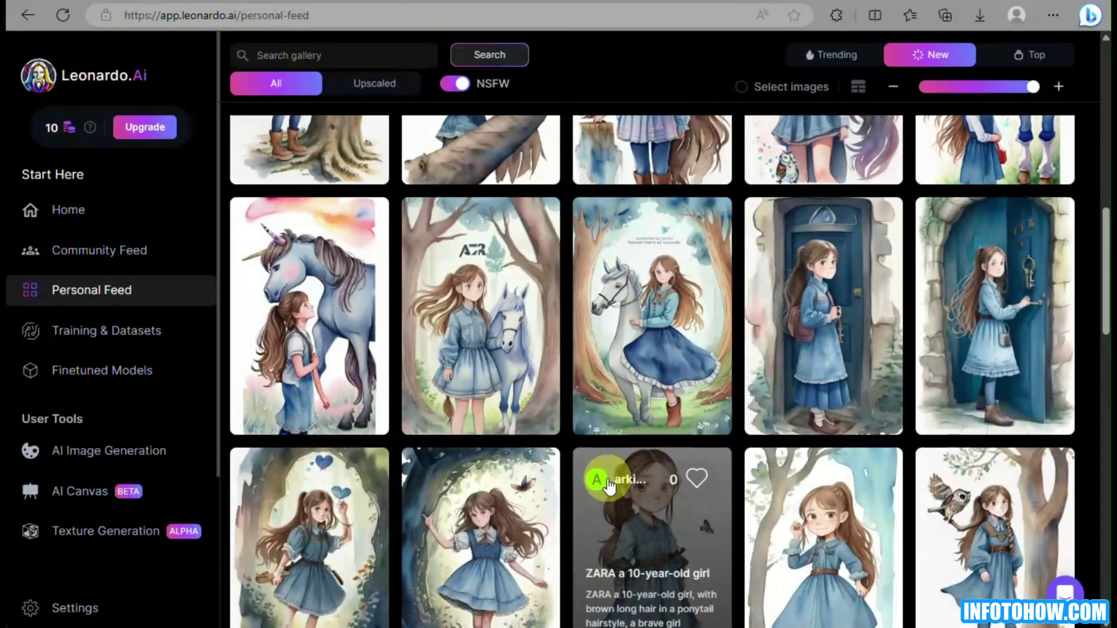
scroll(608, 485, "down", 5)
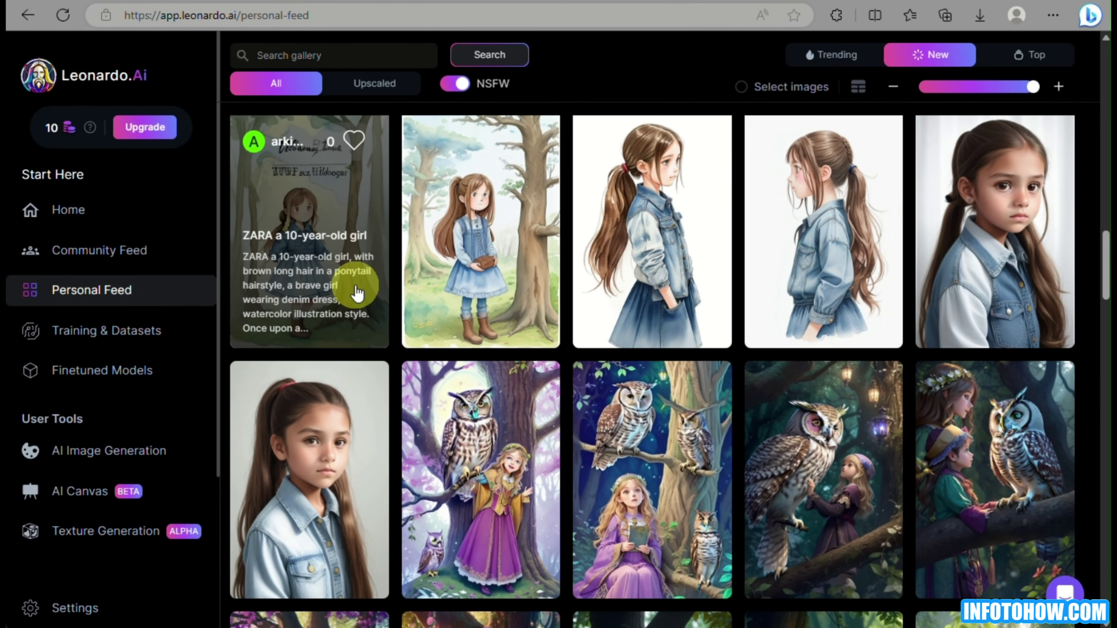
left_click(354, 219)
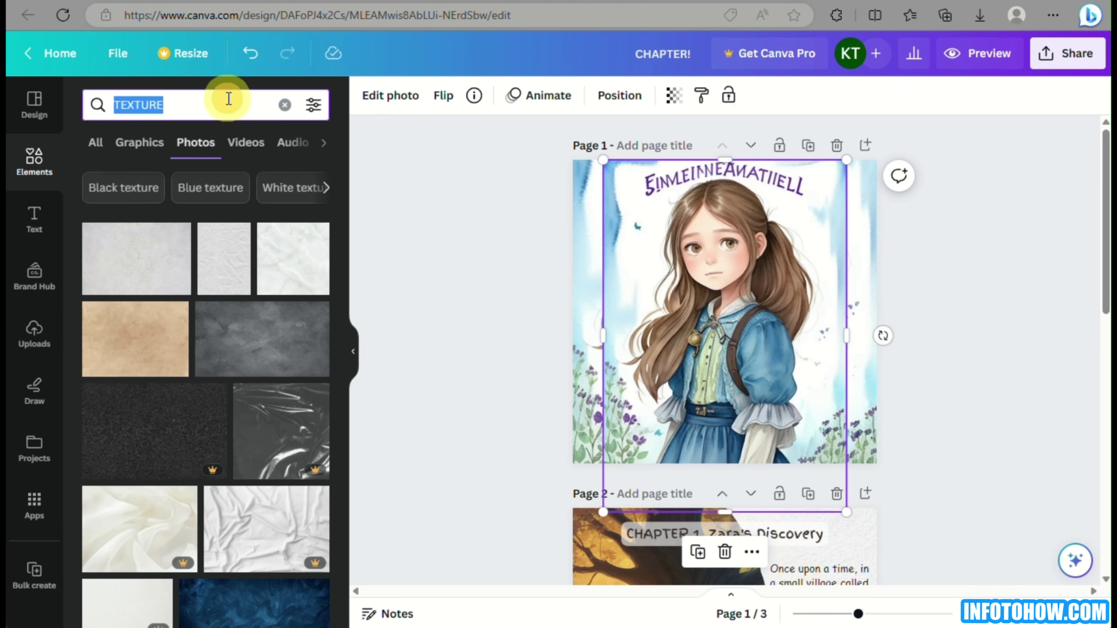
Search Canva's graphics for "ribbon" and look through the banner designs for the cover page
type("ribbon")
key("Return")
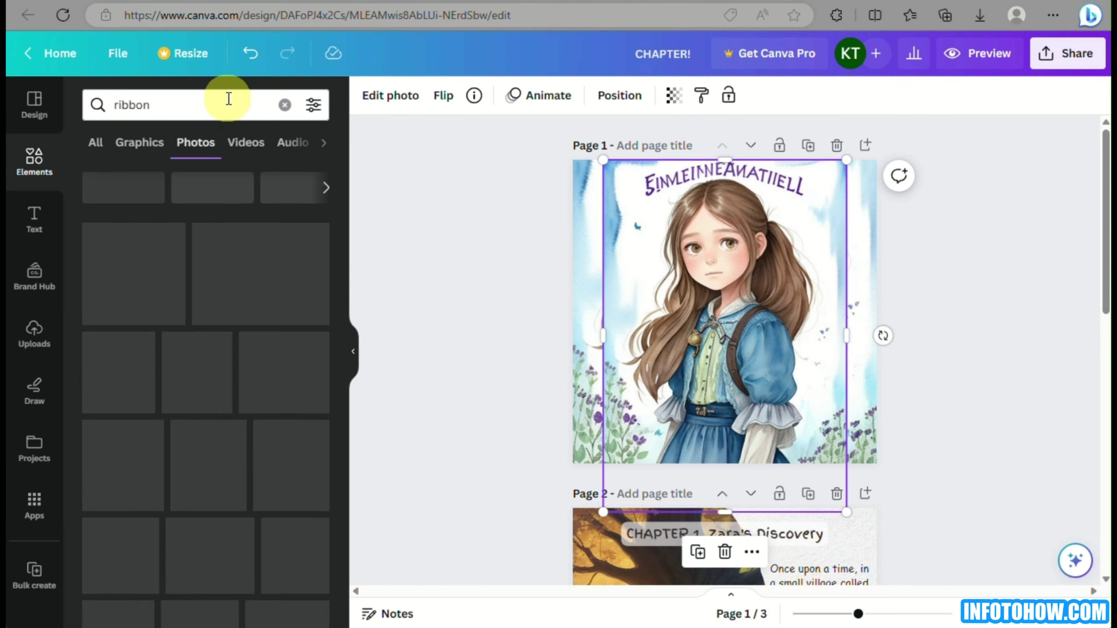
scroll(123, 374, "down", 10)
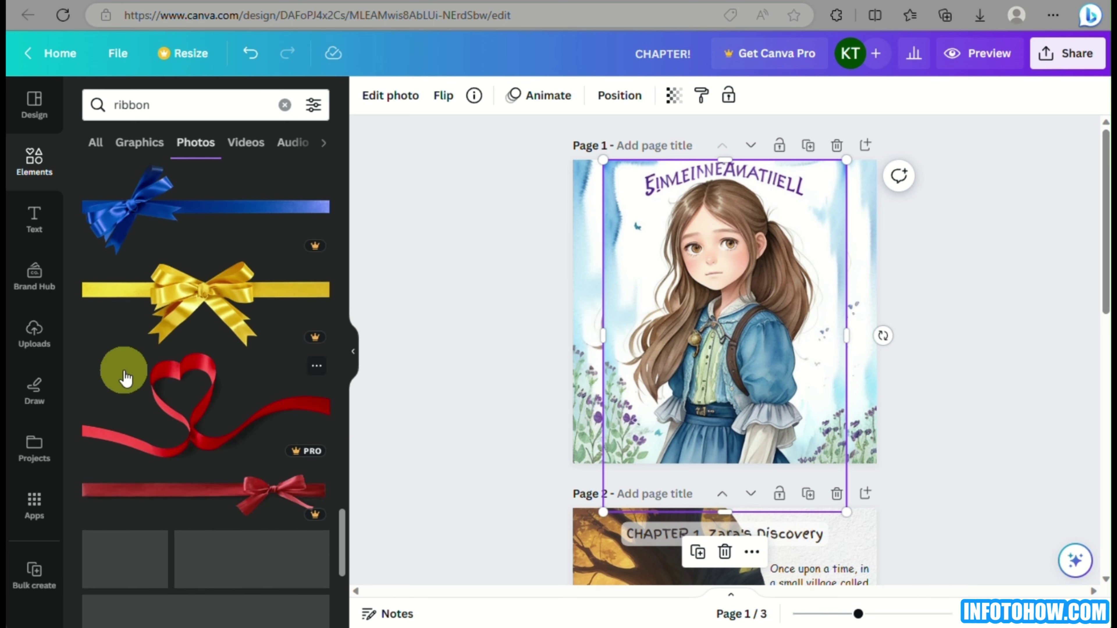
left_click(146, 143)
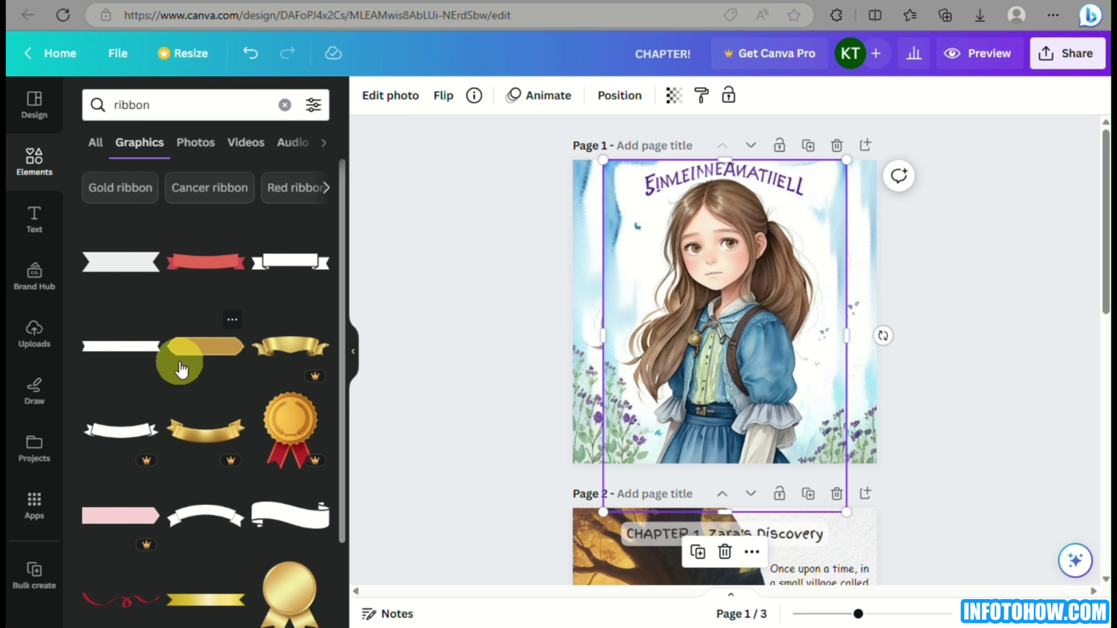
scroll(181, 368, "down", 15)
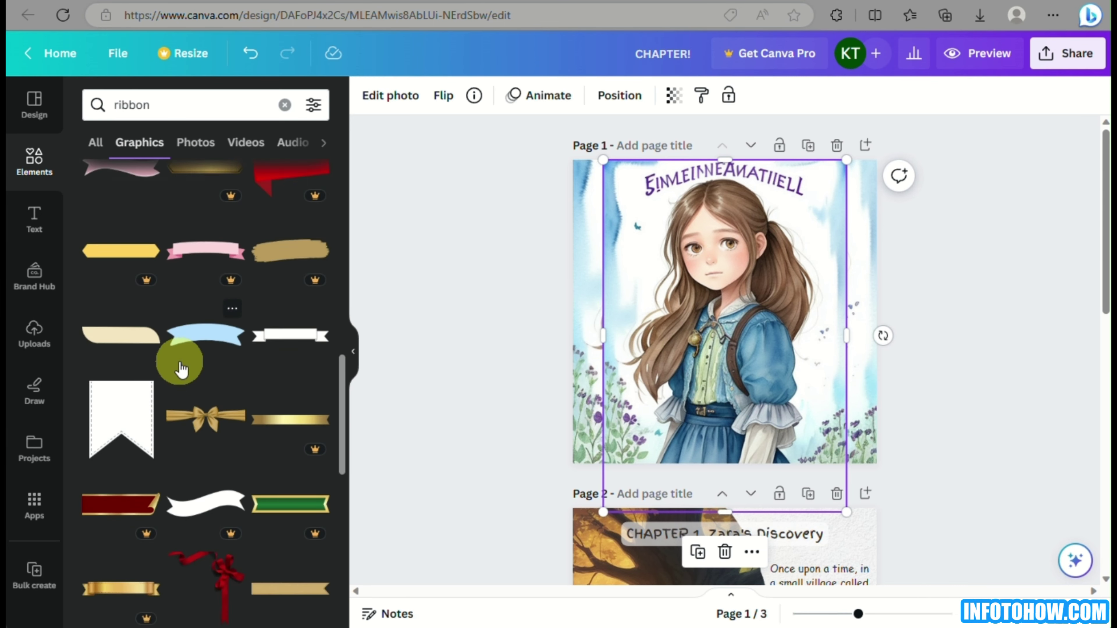
scroll(180, 362, "down", 15)
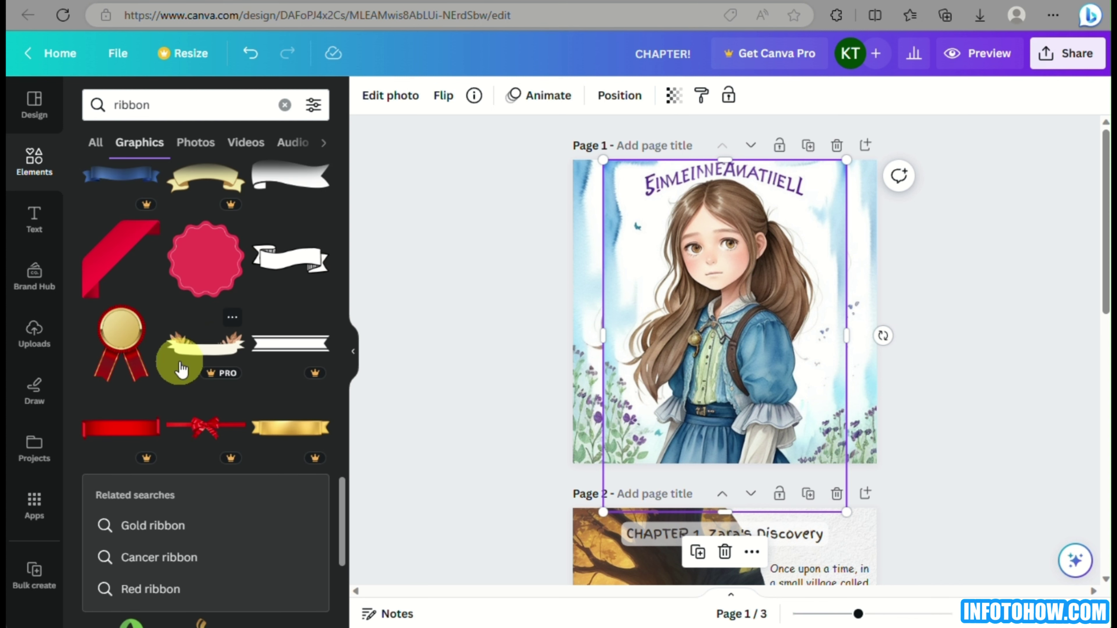
Add the white wavy ribbon with black outlines to the cover, enlarge it to the page width and place it over the garbled lettering
scroll(246, 367, "up", 1)
left_click(301, 274)
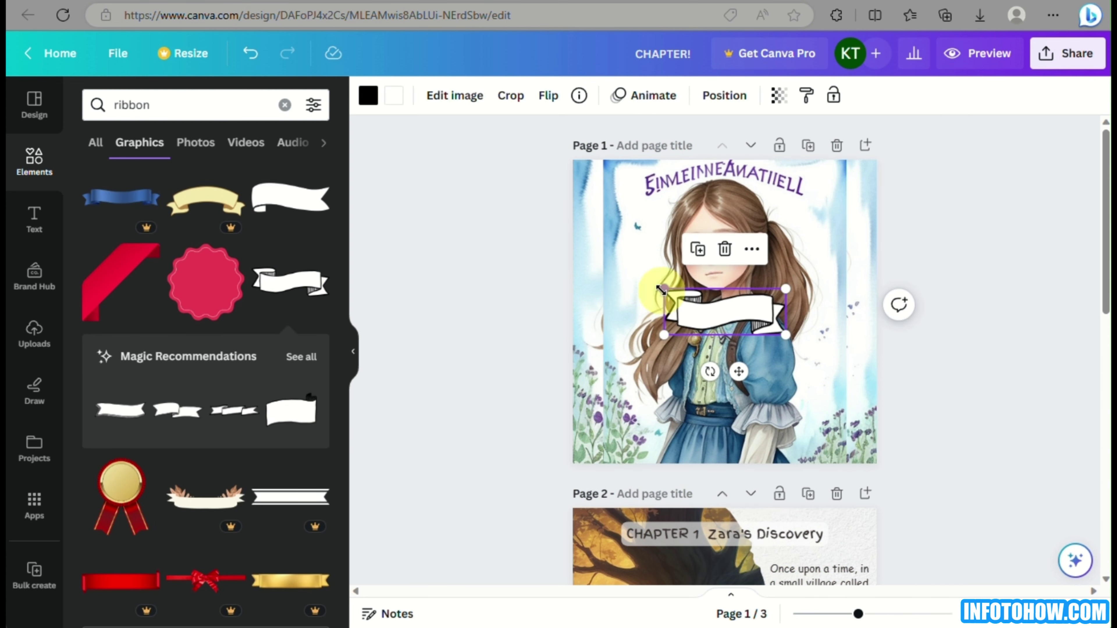
left_click_drag(661, 287, 581, 257)
left_click_drag(767, 321, 810, 215)
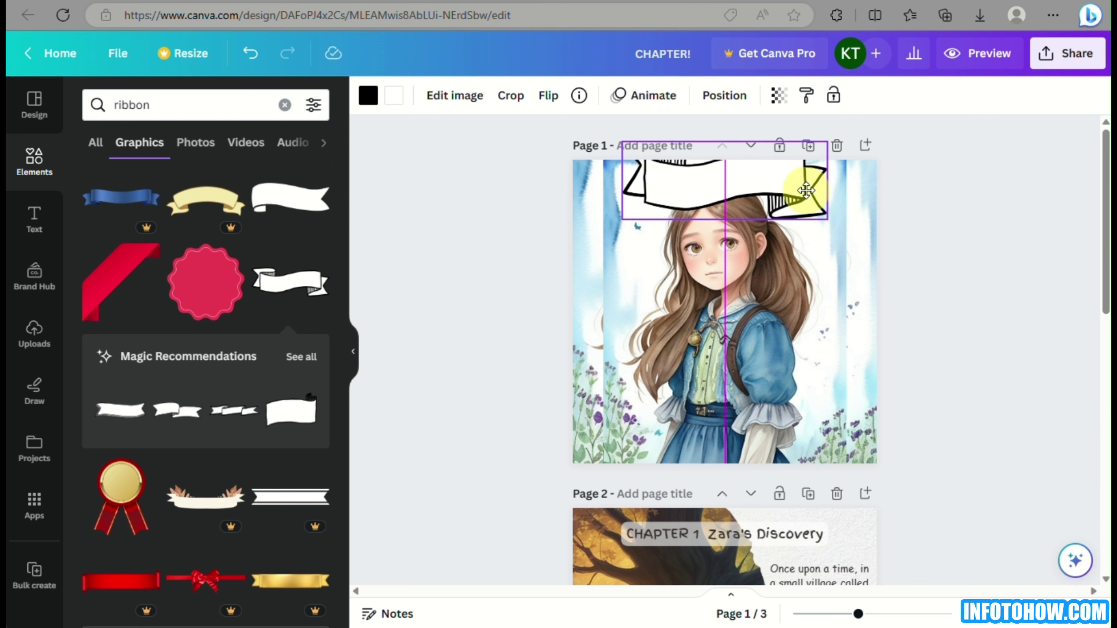
left_click_drag(811, 224, 812, 210)
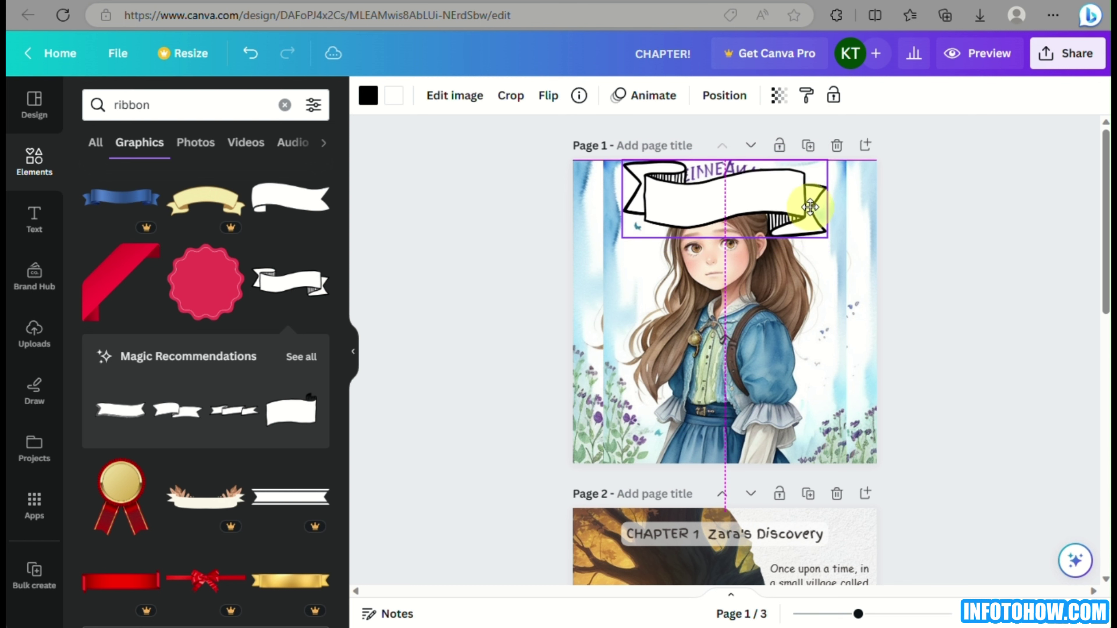
left_click_drag(622, 238, 573, 257)
left_click_drag(828, 257, 815, 219)
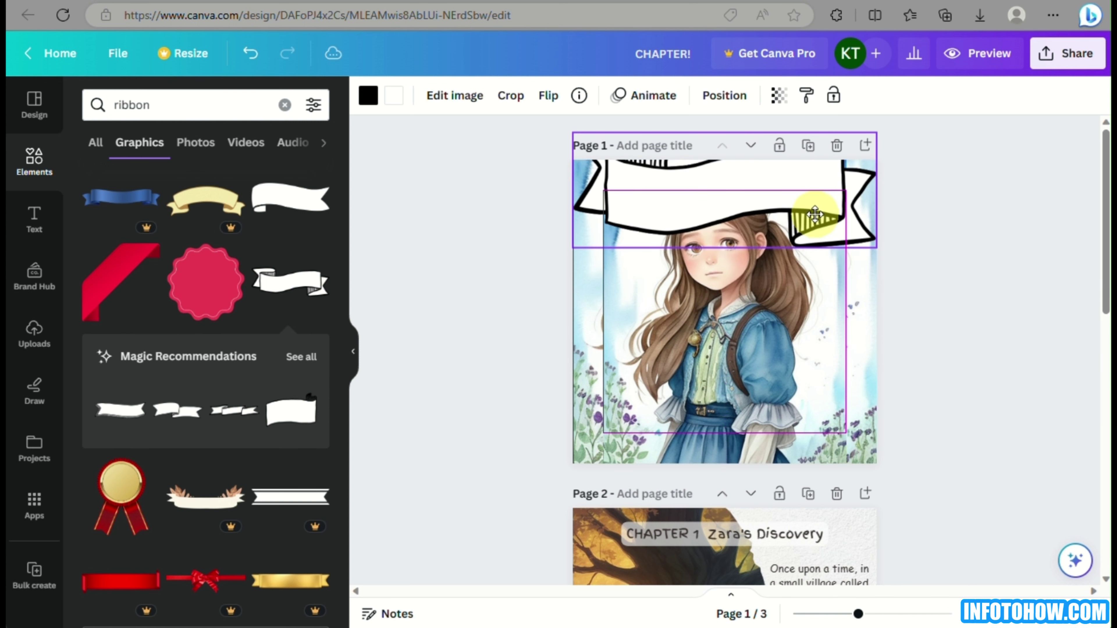
Move the front Zara picture slightly down on the cover and adjust the crop of the background picture behind it
left_click_drag(781, 386, 782, 413)
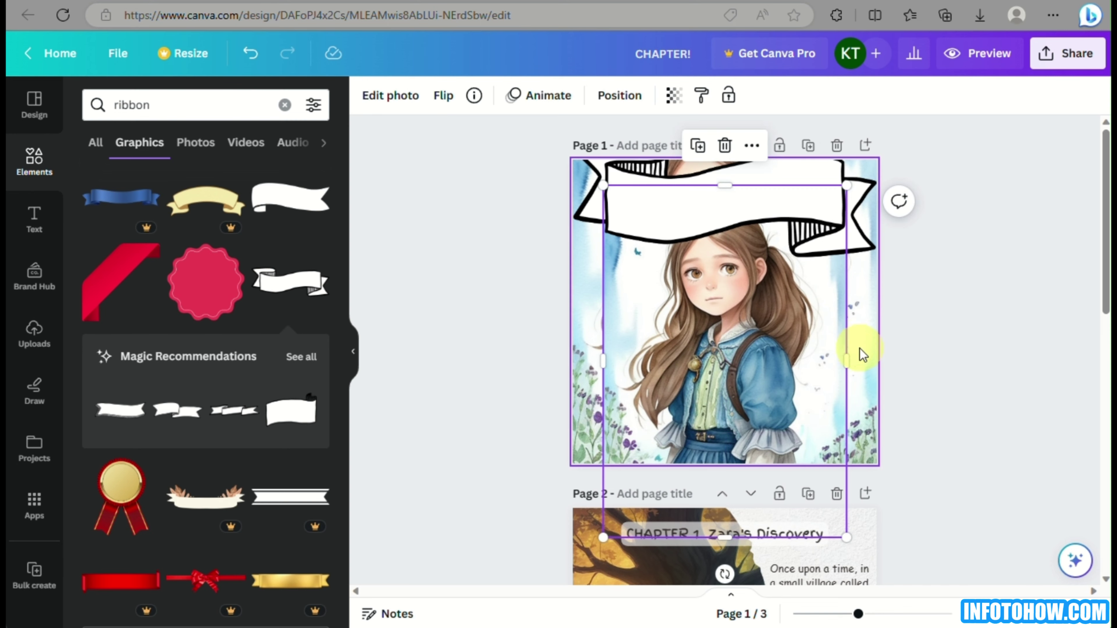
double_click(868, 311)
left_click_drag(867, 311, 875, 376)
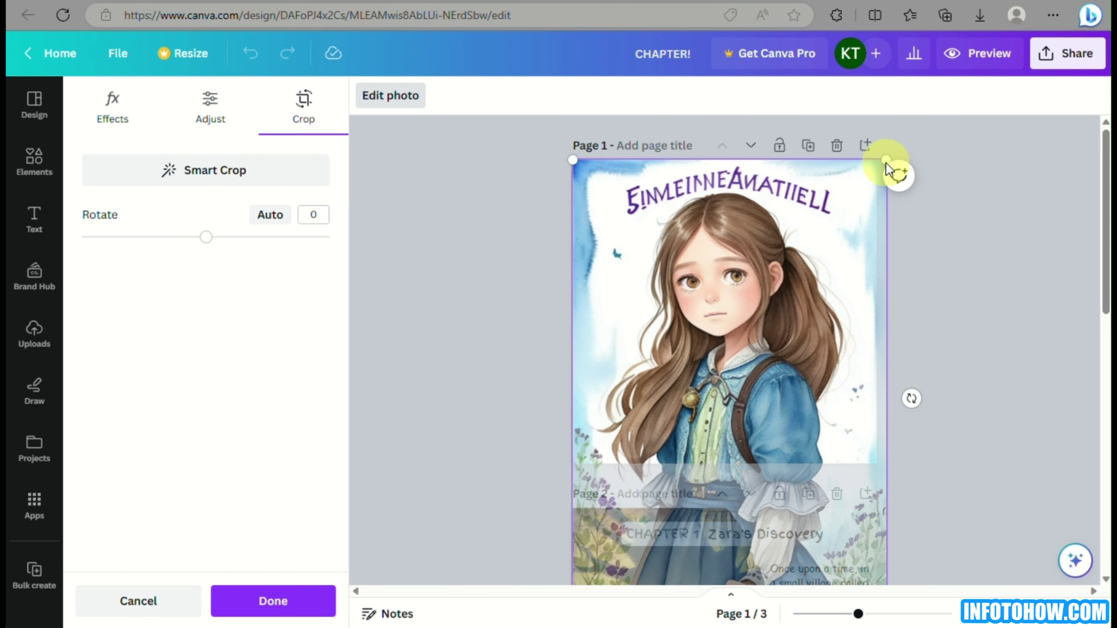
left_click(947, 226)
left_click(787, 204)
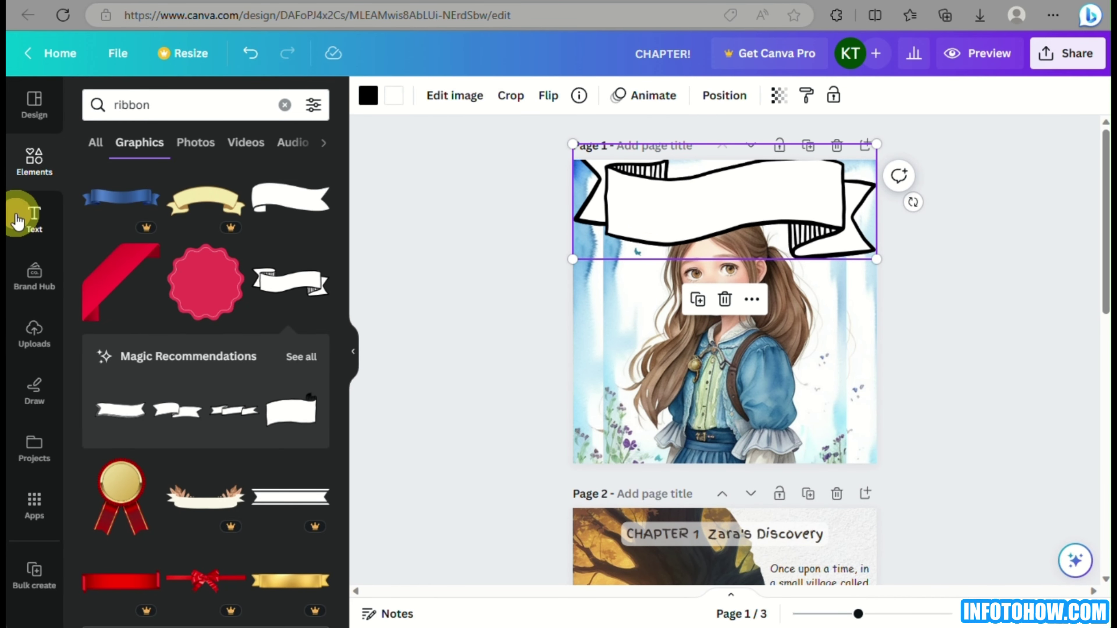
Add a heading to the cover and copy the title "The Adventures of Zara and the Enchanted Tree" from ChatGPT
left_click(17, 221)
left_click(195, 220)
double_click(665, 268)
left_click(102, 1)
scroll(326, 142, "up", 3)
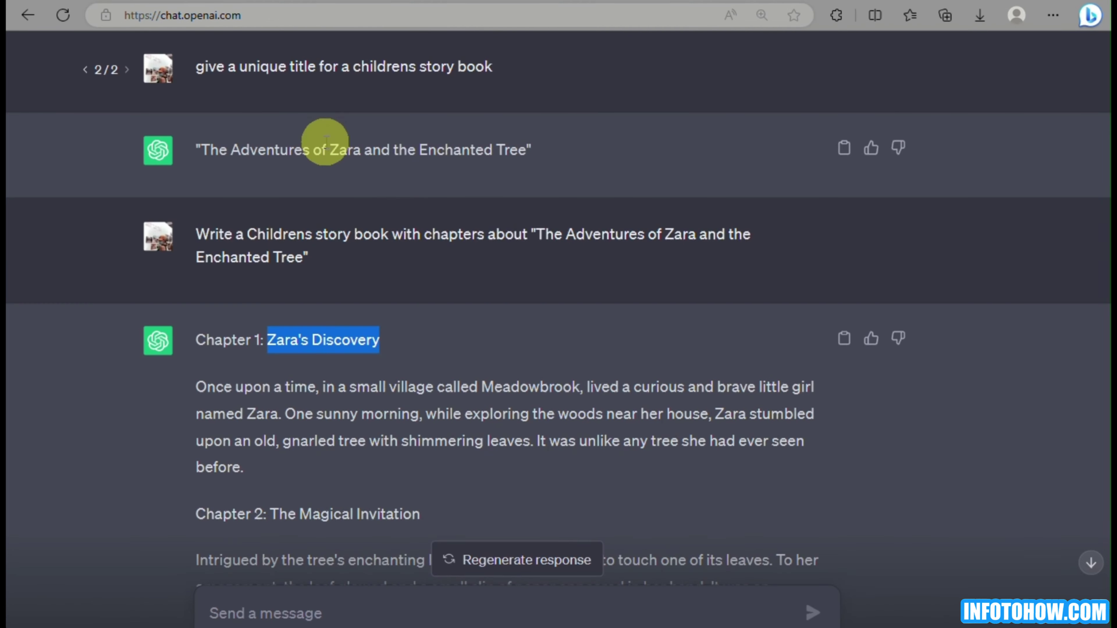
left_click_drag(479, 243, 303, 255)
key("ctrl+c")
Fill the cover heading in Canva with the copied title, narrow it to two lines and place it on the ribbon
left_click(695, 1)
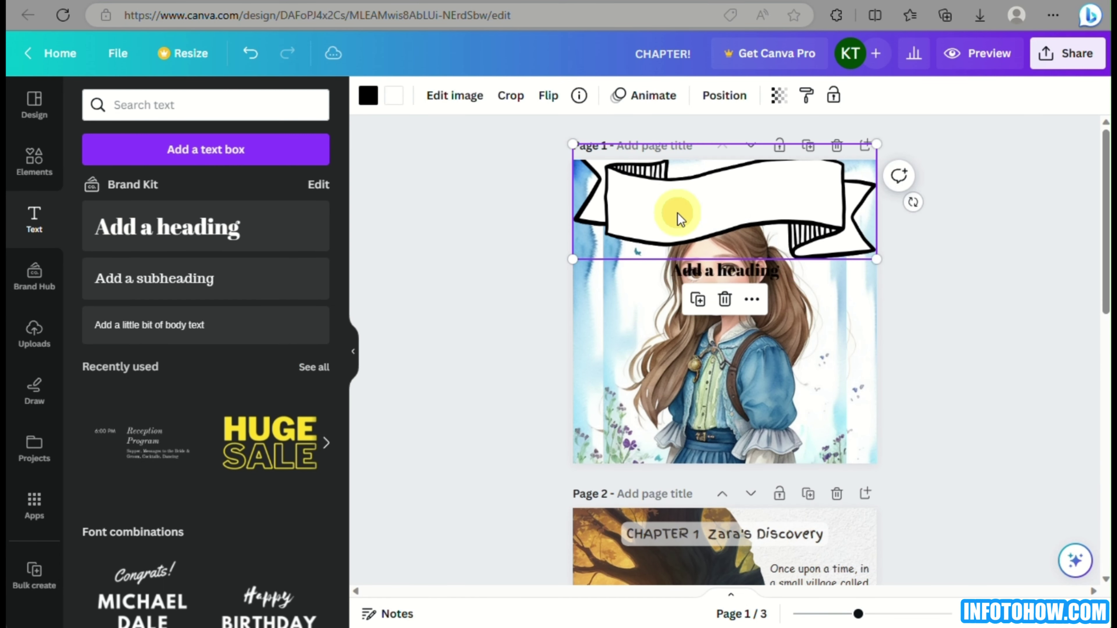
key("ctrl+v")
left_click_drag(882, 263, 801, 269)
left_click_drag(701, 338, 727, 263)
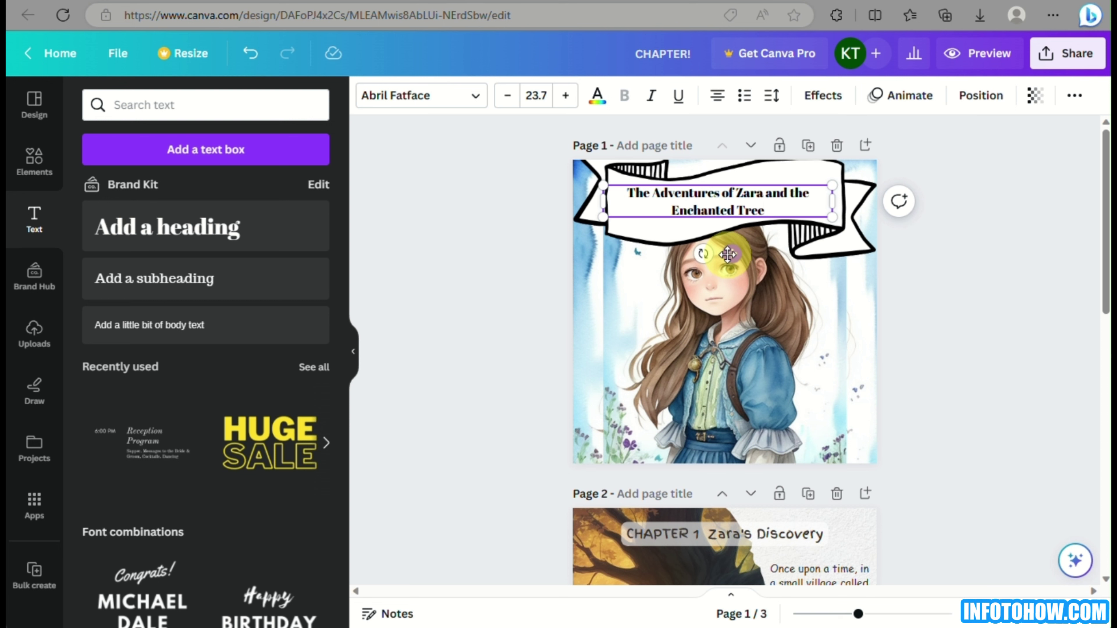
Replace the wavy outlined ribbon on the cover with the flat ribbon with folded ends, placed over the title area
left_click(805, 241)
key("Delete")
left_click(39, 155)
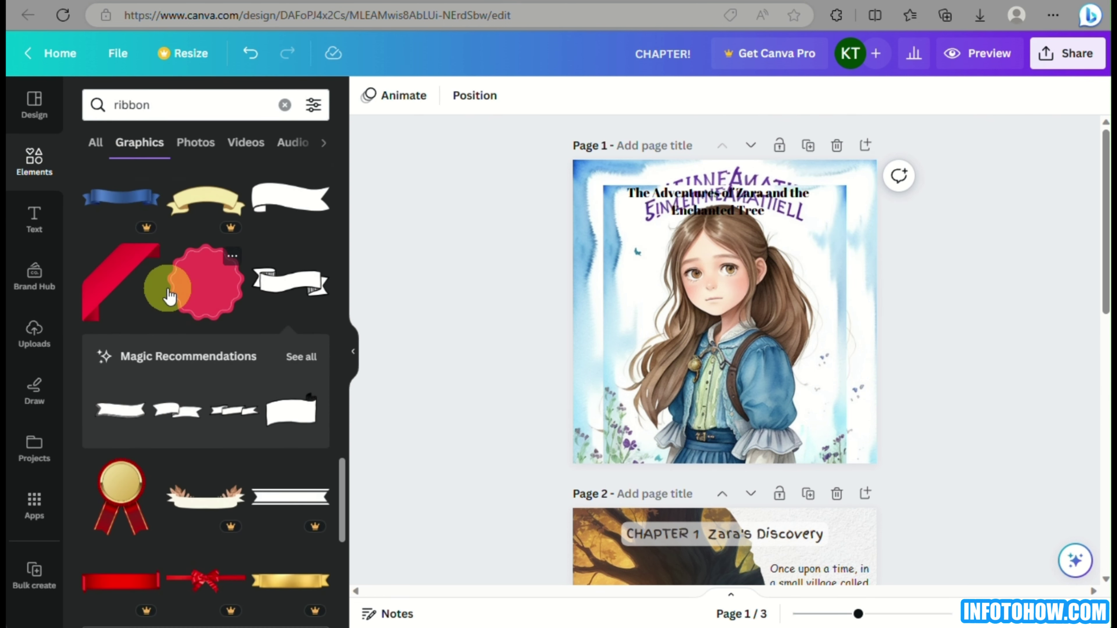
left_click(274, 275)
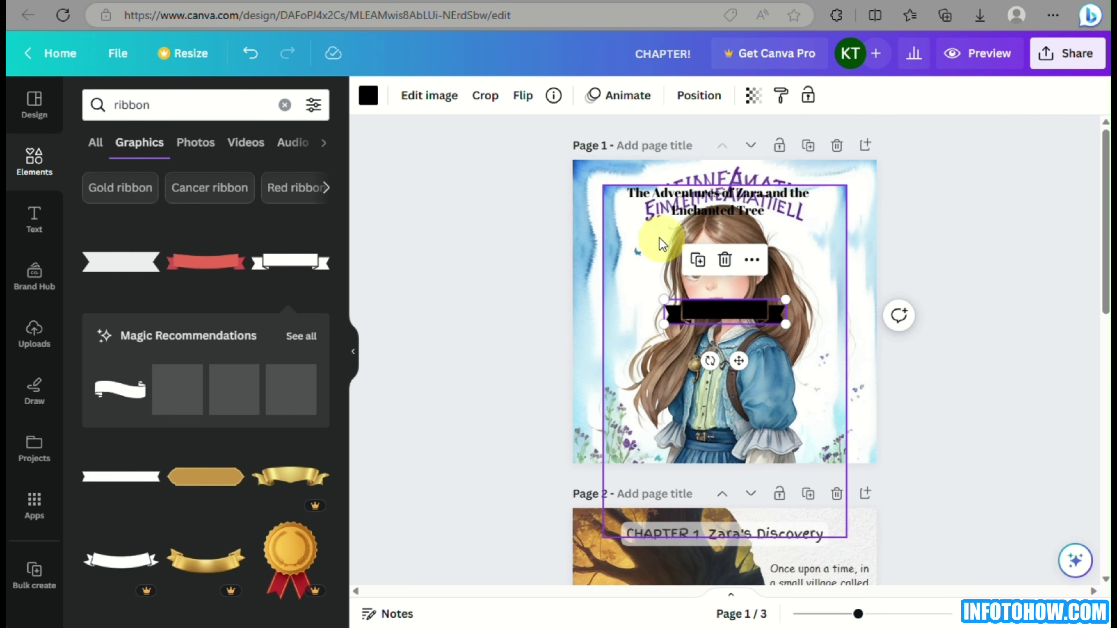
left_click_drag(707, 312, 661, 198)
Color the flat ribbon white, enlarge it to nearly the page width and align the title with it
left_click(368, 96)
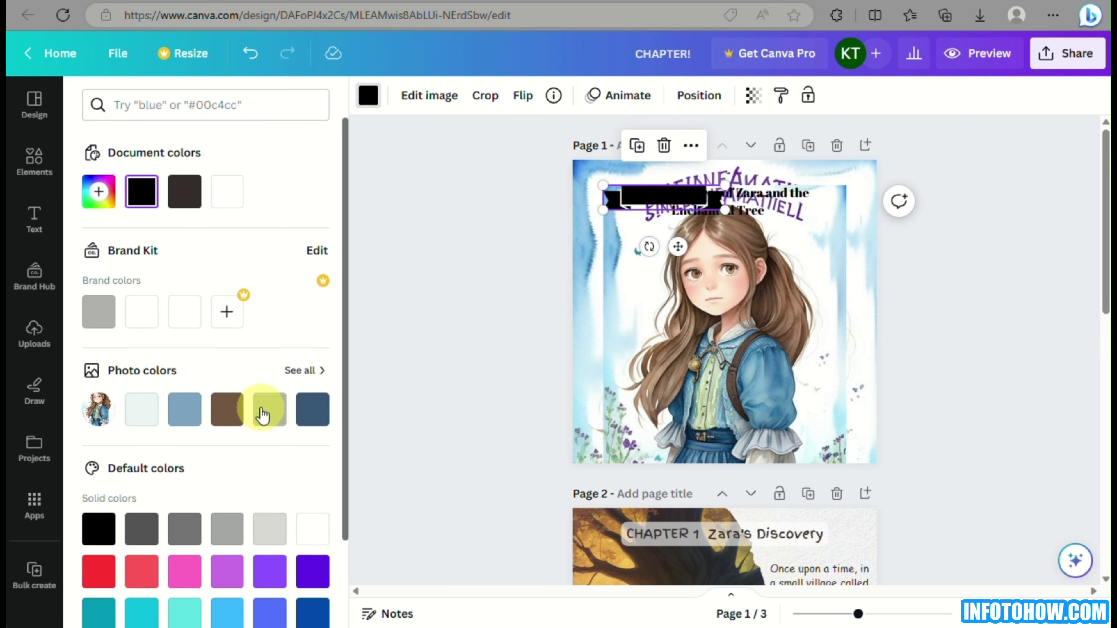
left_click(231, 200)
left_click_drag(727, 208, 849, 222)
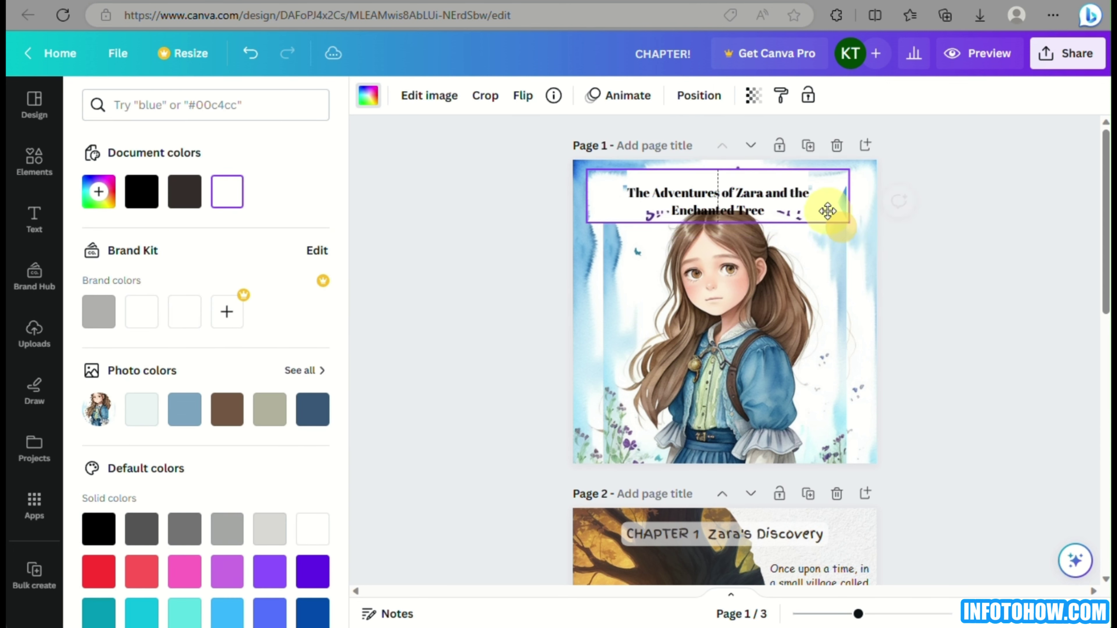
mouse_move(778, 199)
left_mouse_down()
mouse_move(777, 182)
mouse_move(774, 194)
left_mouse_up()
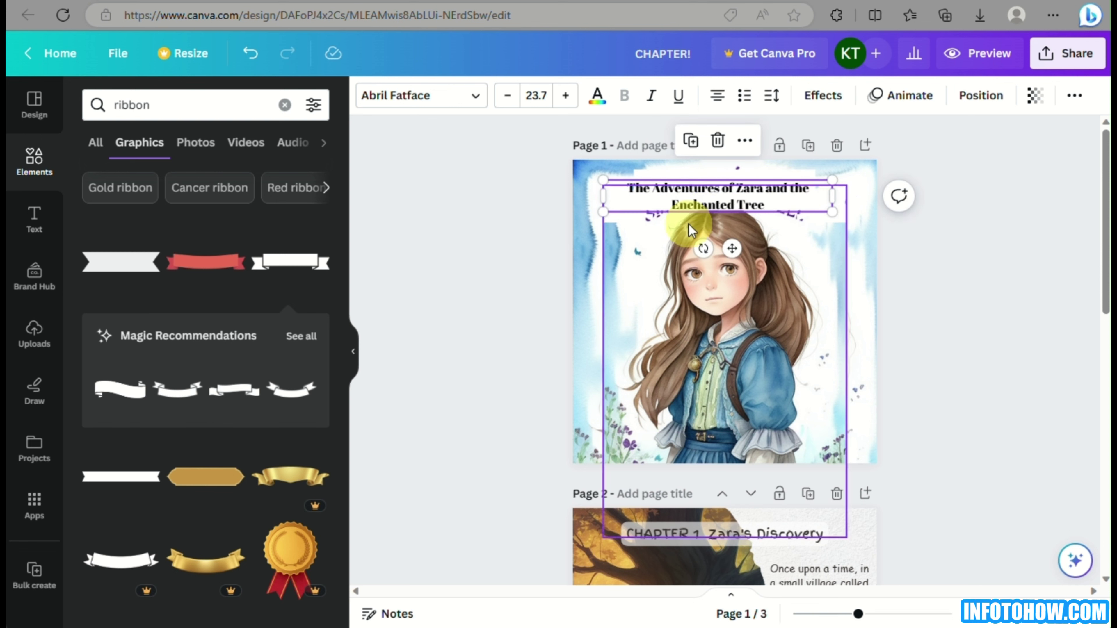
Try other colors on the cover ribbon and set it to the dark blue from the photo colors
left_click(643, 221)
left_click(367, 110)
left_click(98, 311)
left_click(142, 409)
left_click(313, 414)
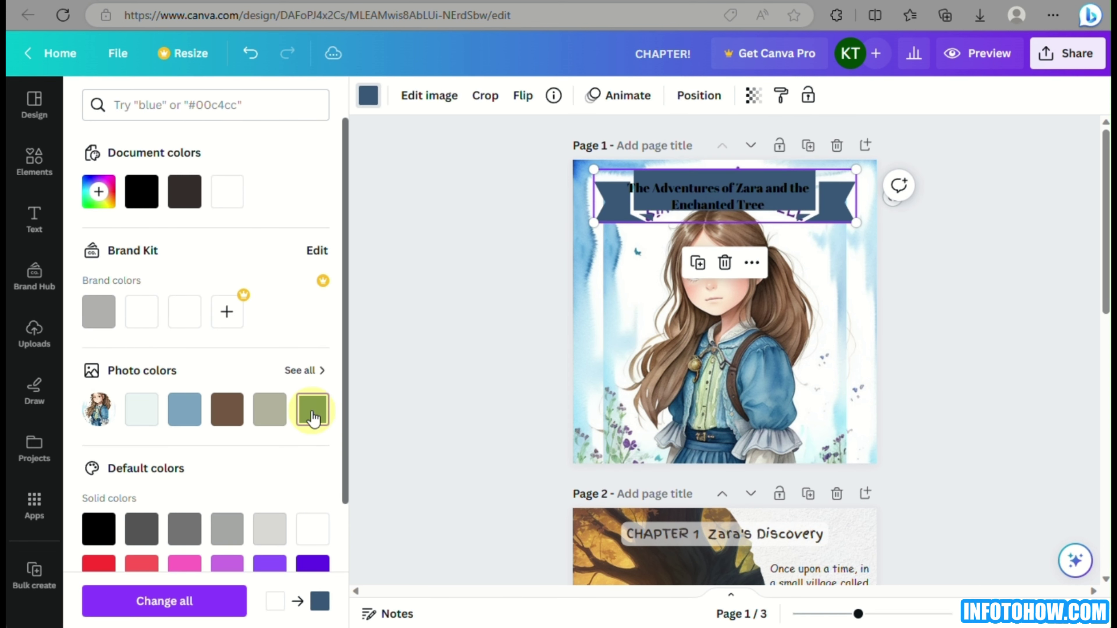
Reduce the cover title to size 21.5, center it on the ribbon and give it the palest photo color
left_click(658, 207)
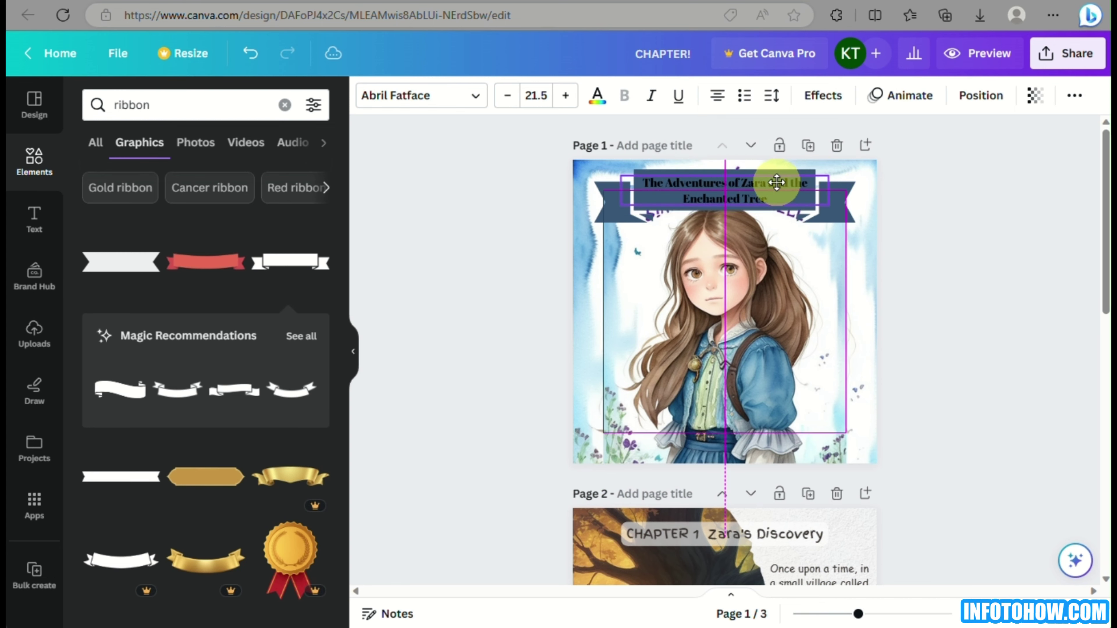
left_click(597, 95)
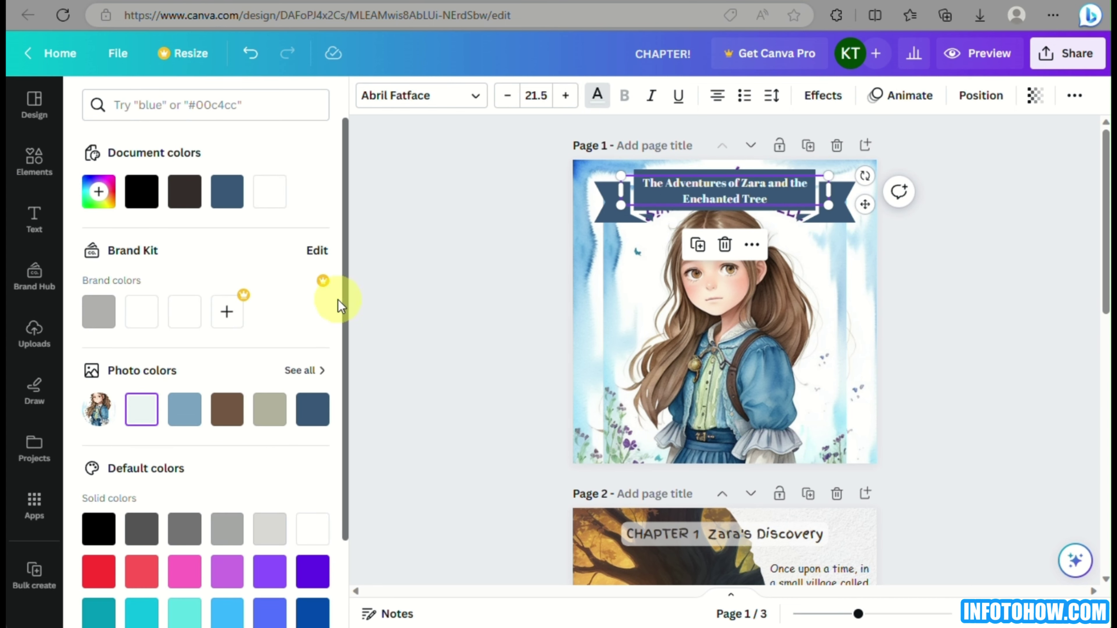
left_click(1070, 254)
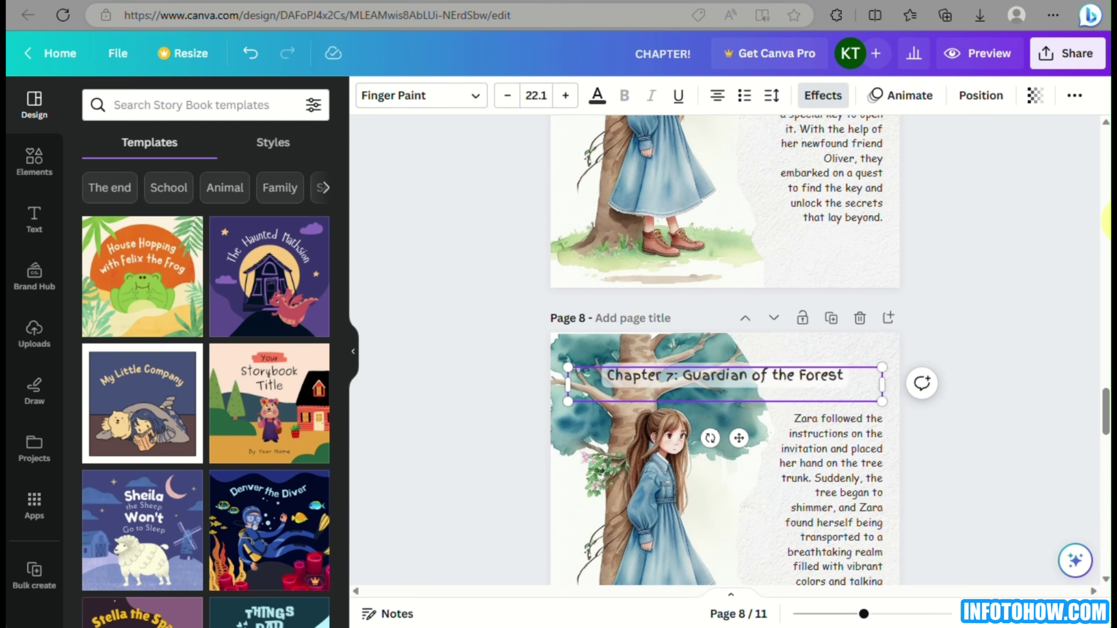
Select the body text on the duplicated Chapter 3 page and look over the following chapter pages
left_click(844, 461, "shift")
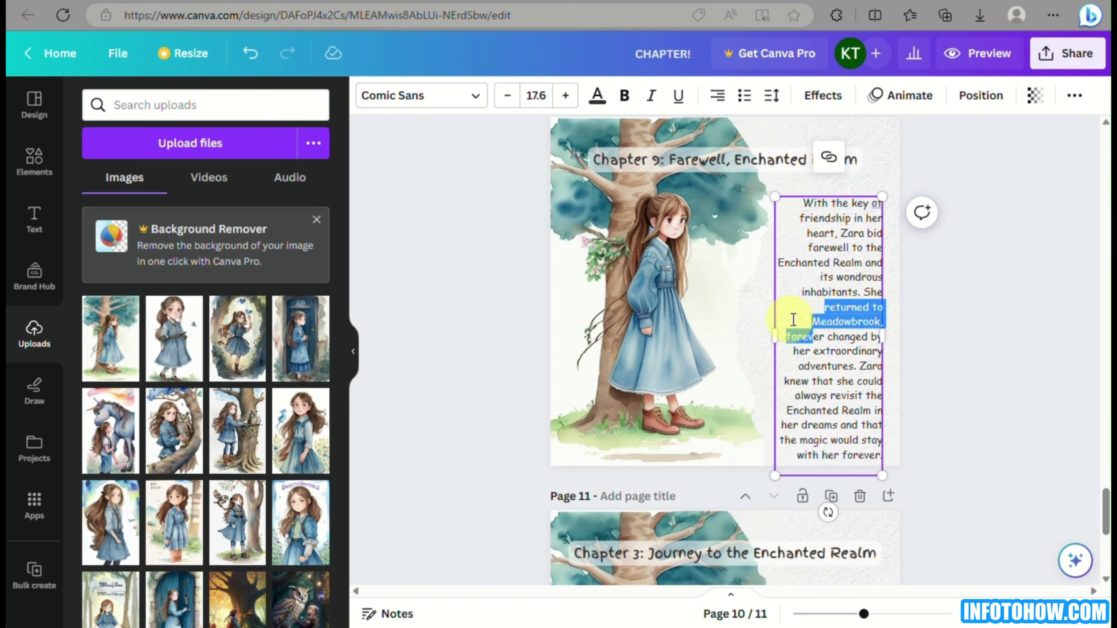
scroll(793, 320, "down", 4)
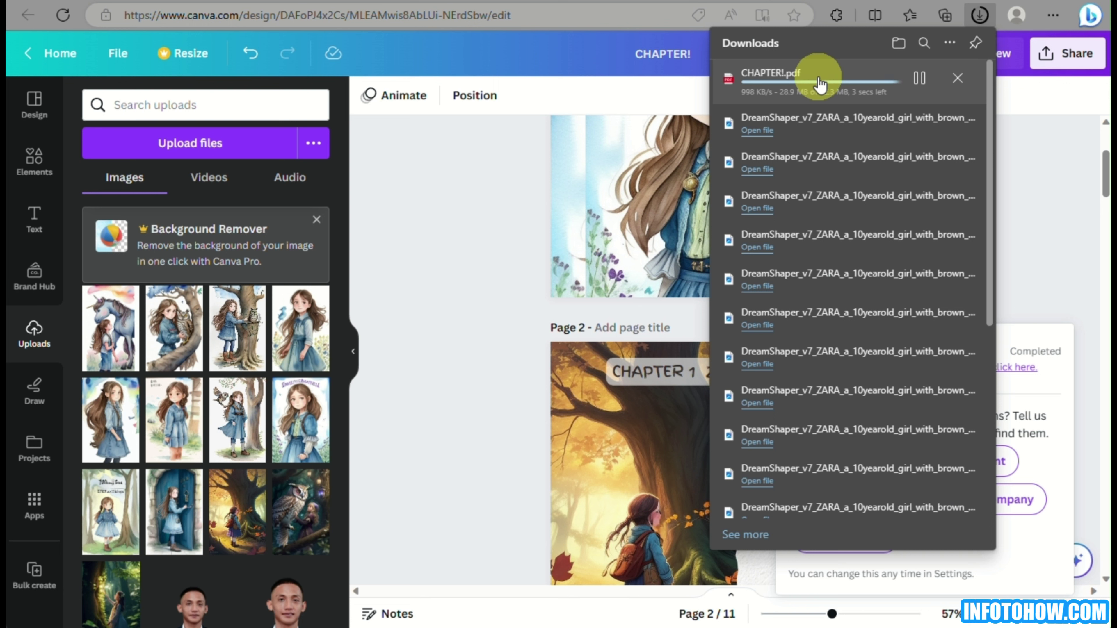
Open the downloaded CHAPTER!.pdf and look through its cover and chapter pages
left_click(755, 88)
scroll(656, 320, "down", 20)
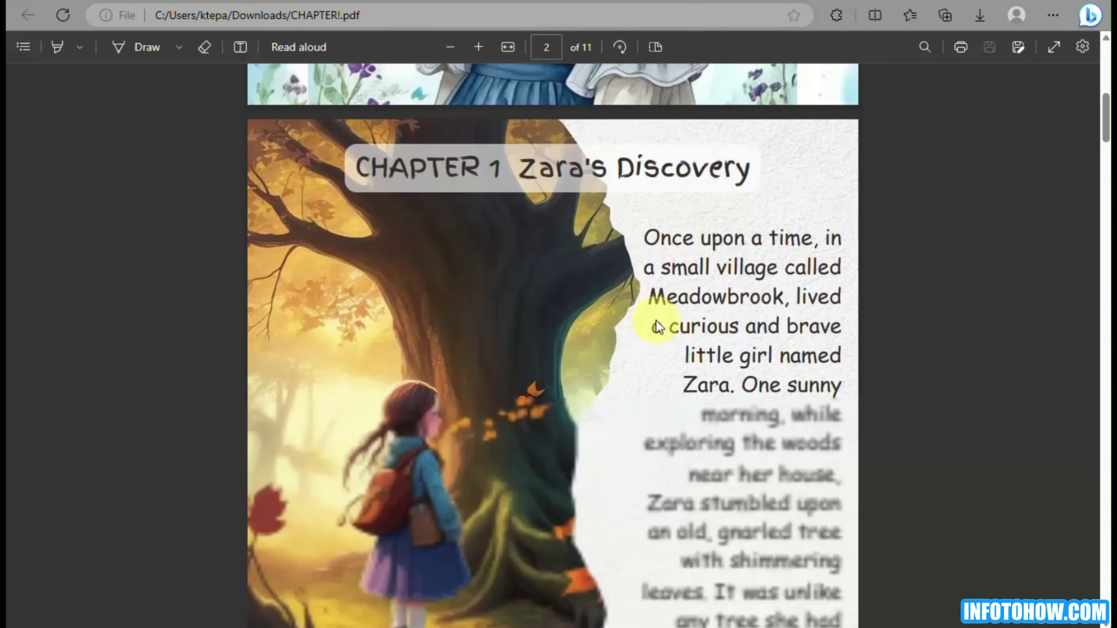
scroll(656, 320, "down", 20)
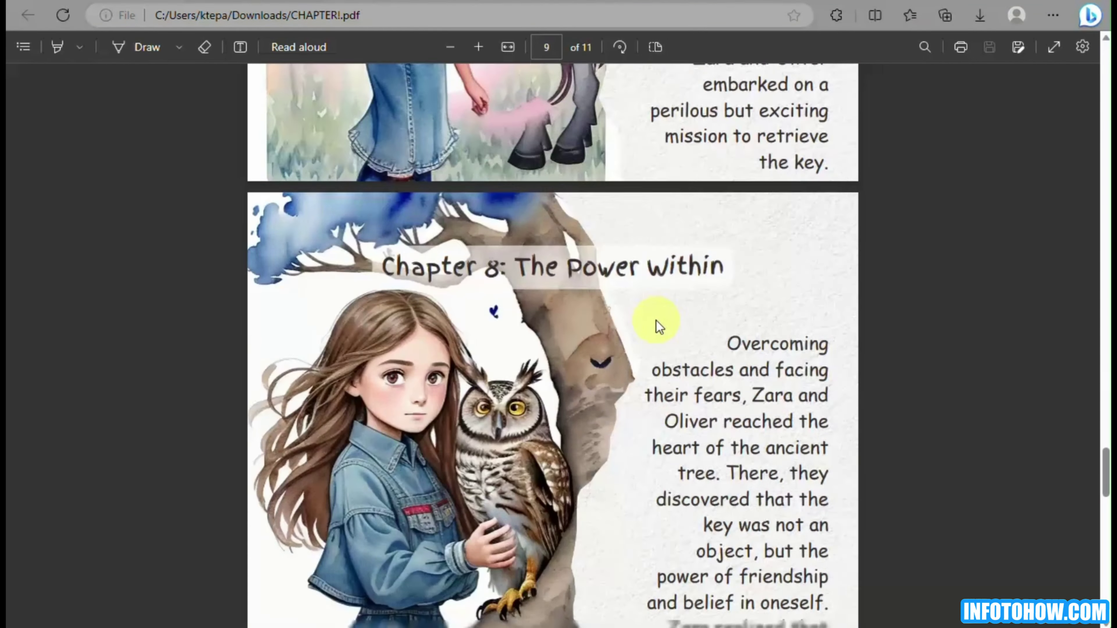
scroll(656, 320, "up", 20)
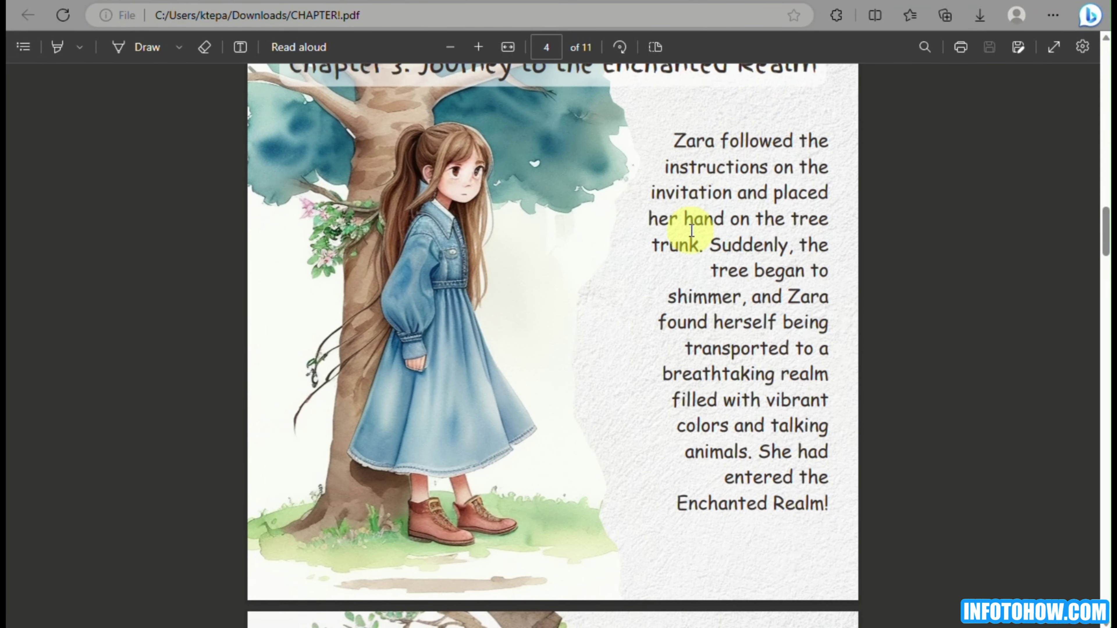
Switch the PDF to two-page view and look through the spreads, returning to the cover
left_click(654, 47)
left_click(538, 109)
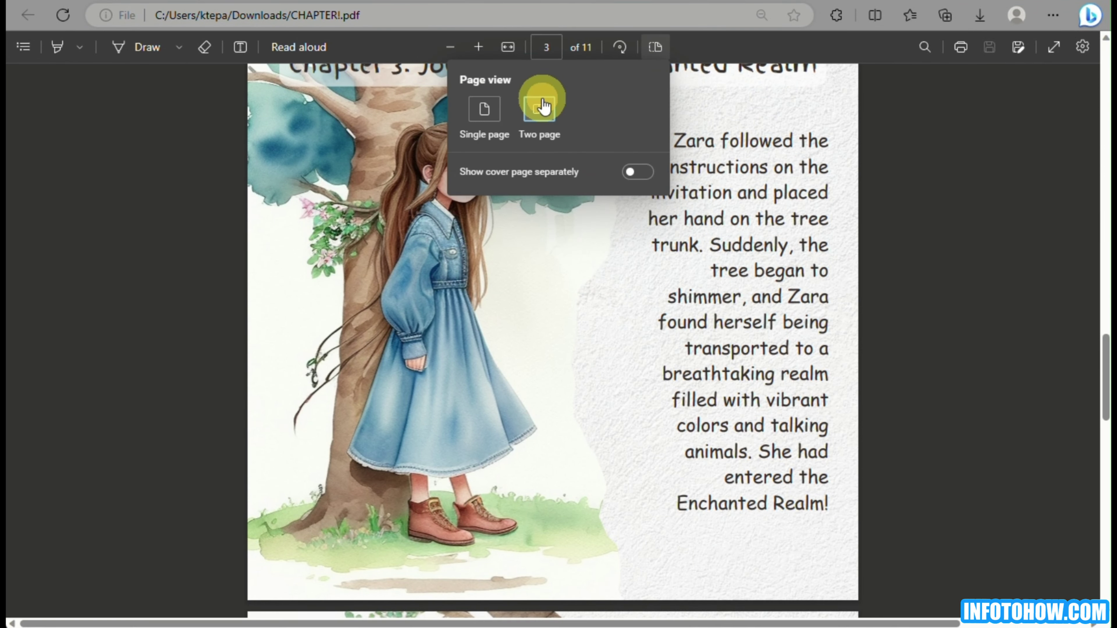
scroll(603, 299, "down", 20)
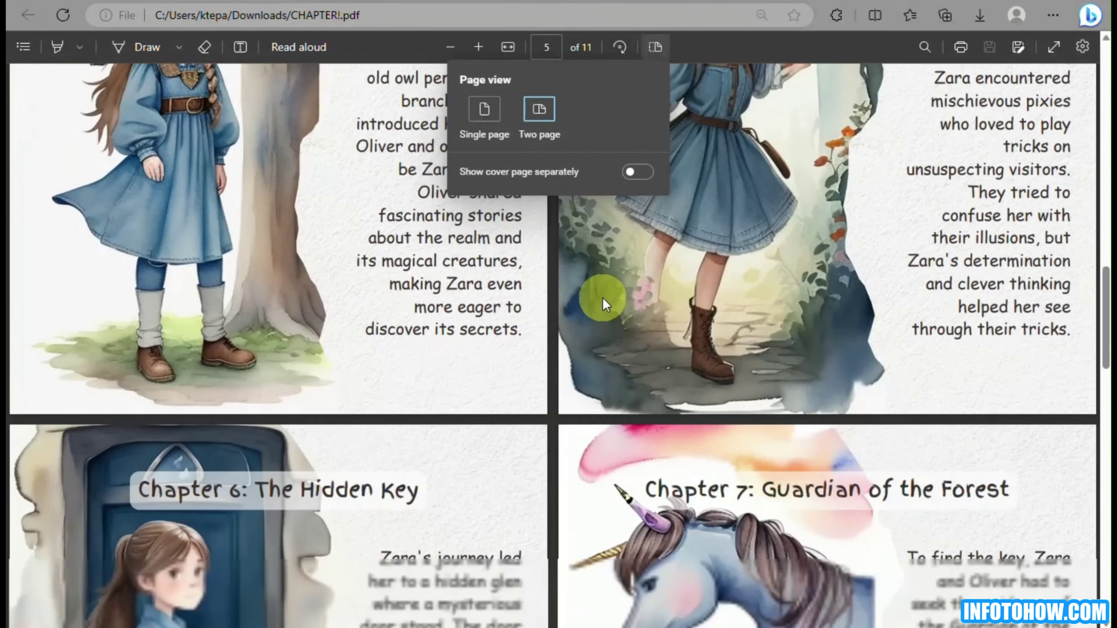
scroll(602, 297, "up", 20)
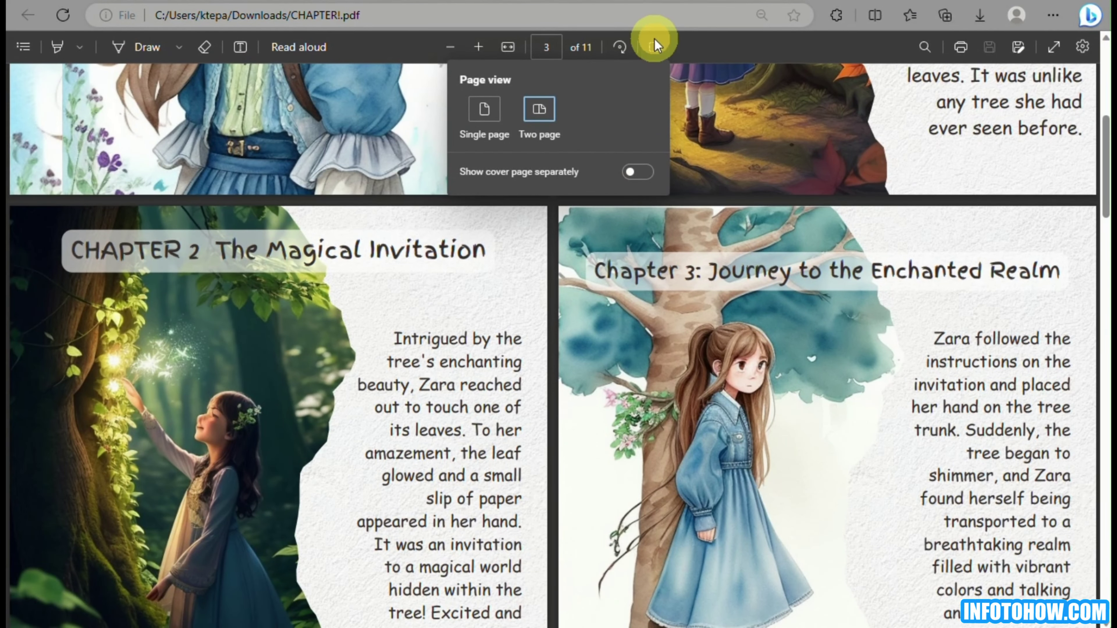
left_click(545, 132)
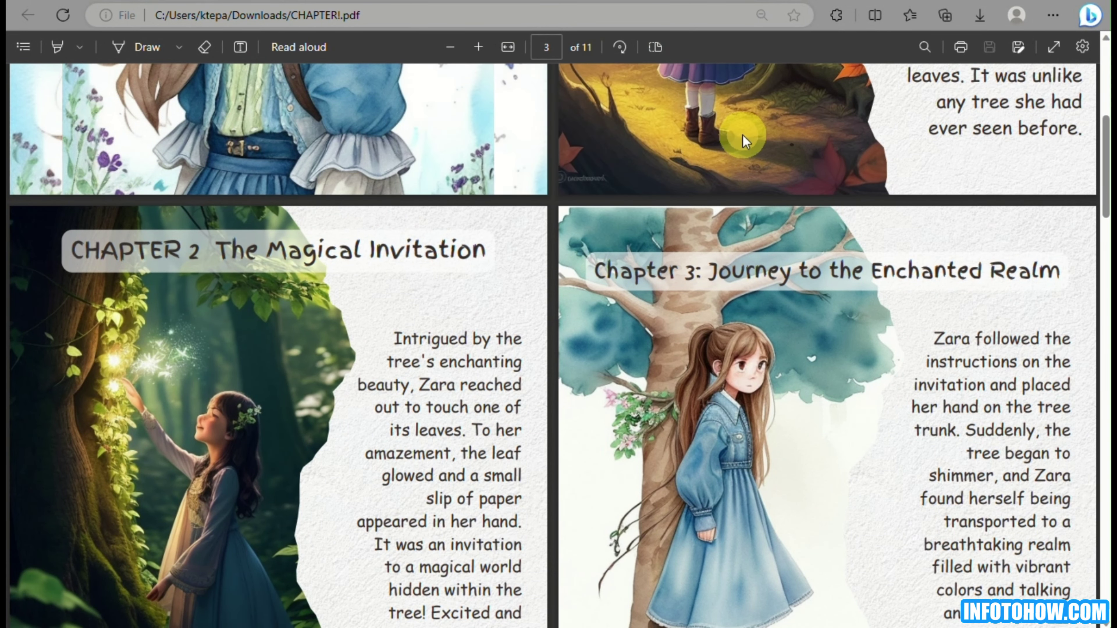
scroll(742, 134, "up", 8)
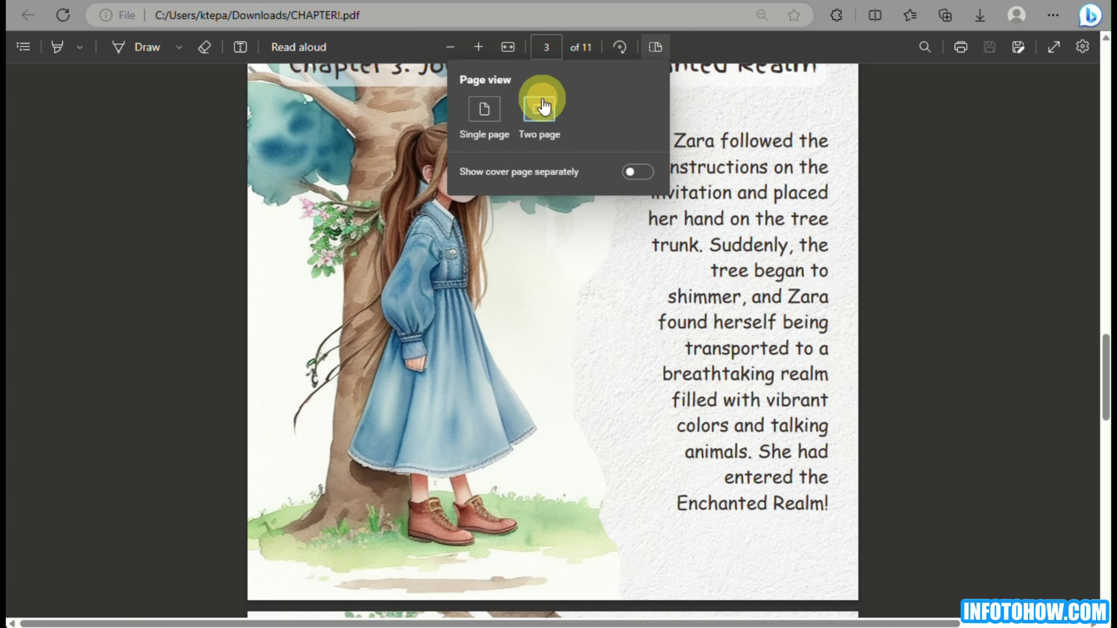
Keep the two-page view and check the chapter spreads once more from the cover onward
left_click(540, 106)
scroll(602, 299, "down", 5)
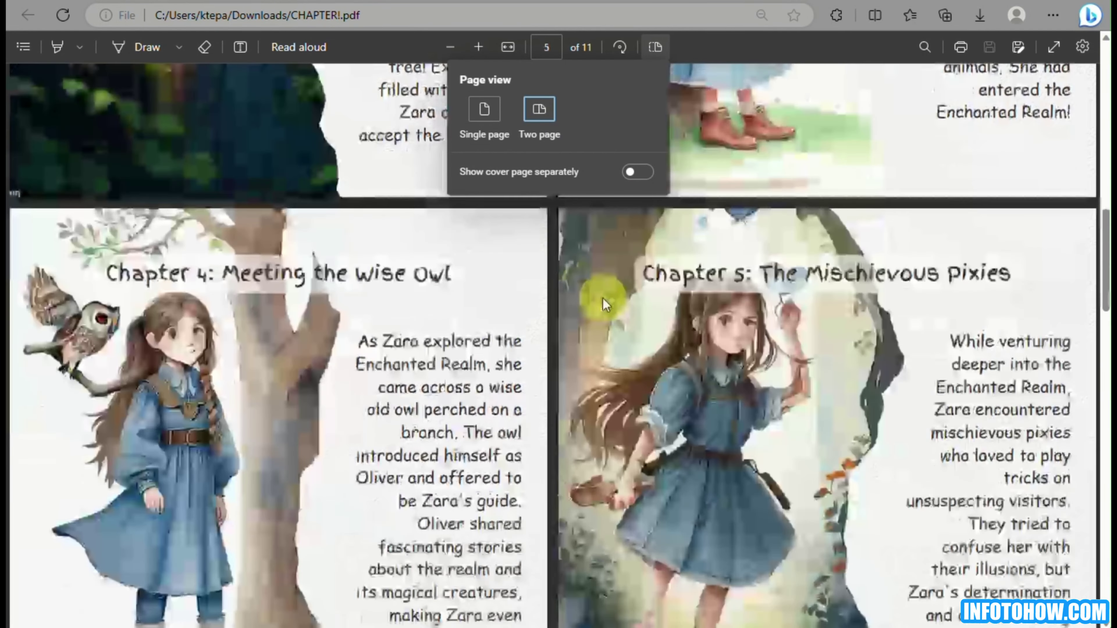
scroll(602, 297, "down", 10)
scroll(602, 298, "up", 5)
scroll(602, 297, "up", 8)
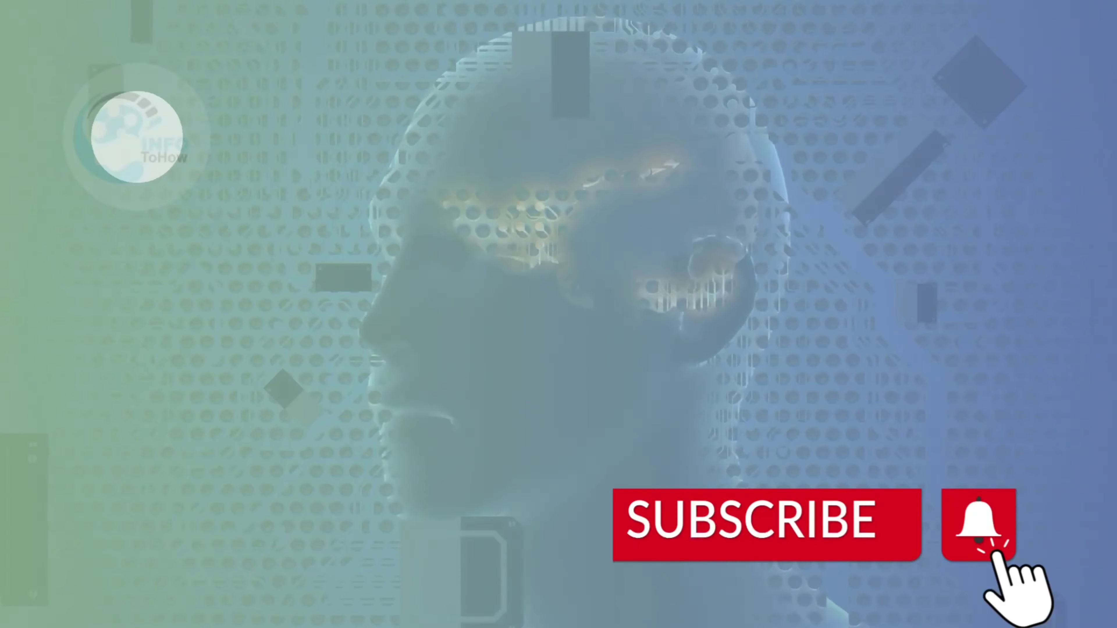